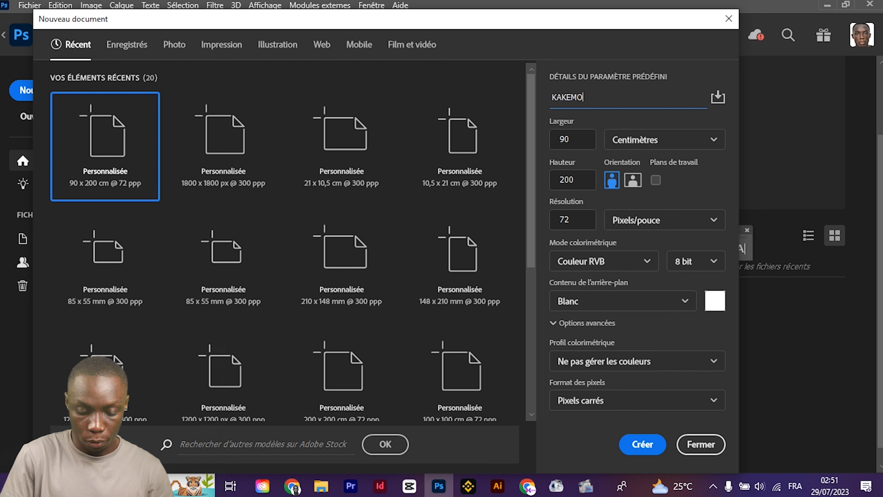
Create a portrait document named KAKEMONO, 90 x 200 cm at 72 pixels per inch, in RGB colour with a white background
key(Tab)
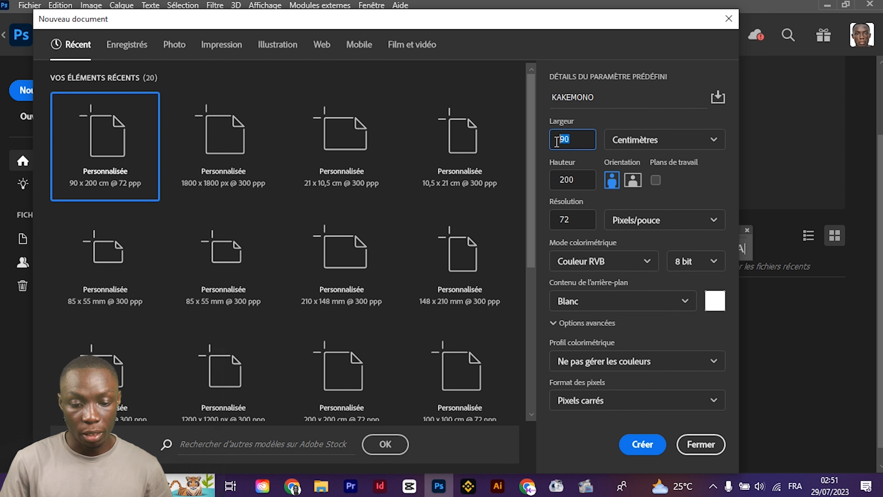
key(Tab)
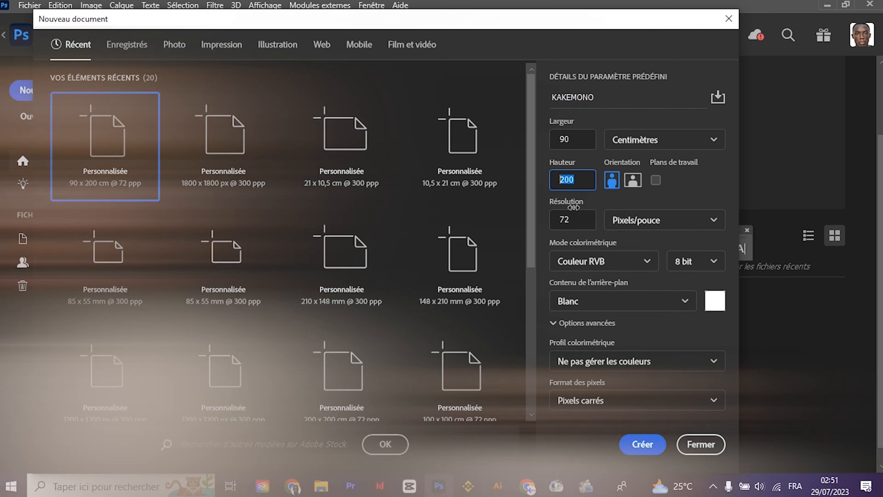
click(577, 218)
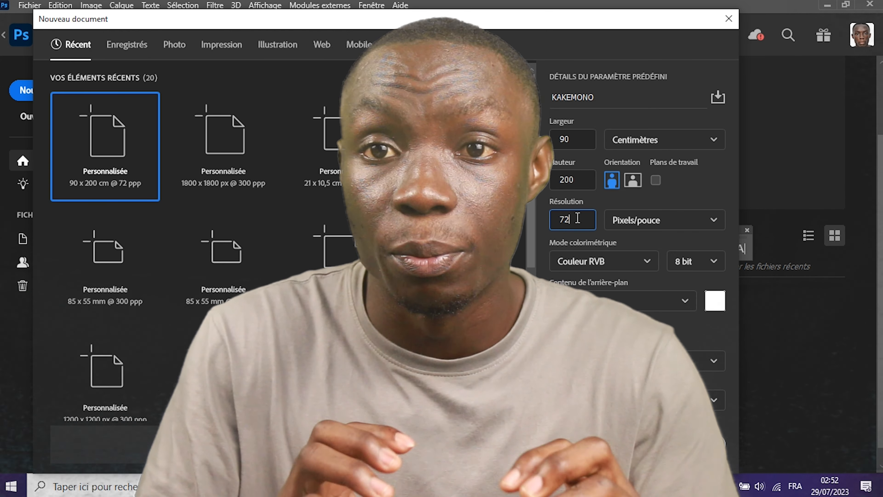
click(640, 445)
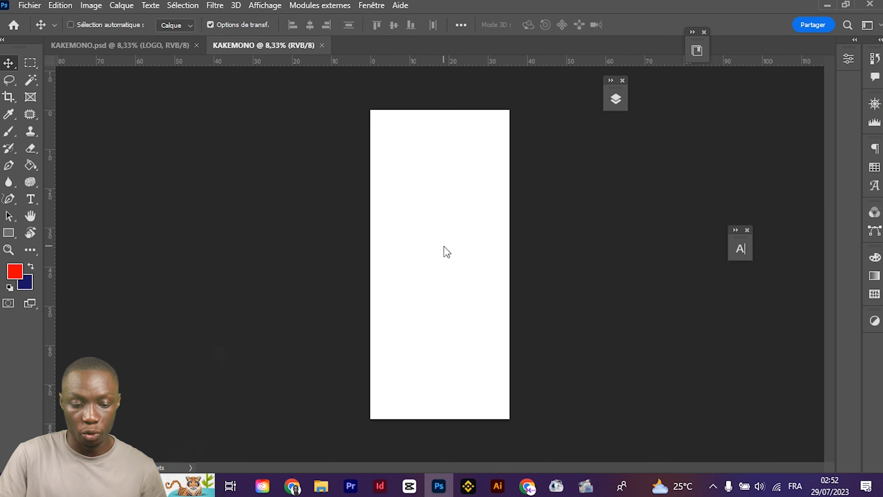
Draw a dark blue rectangle without stroke over the whole canvas, about 3055 x 6221 px
key(ctrl+minus)
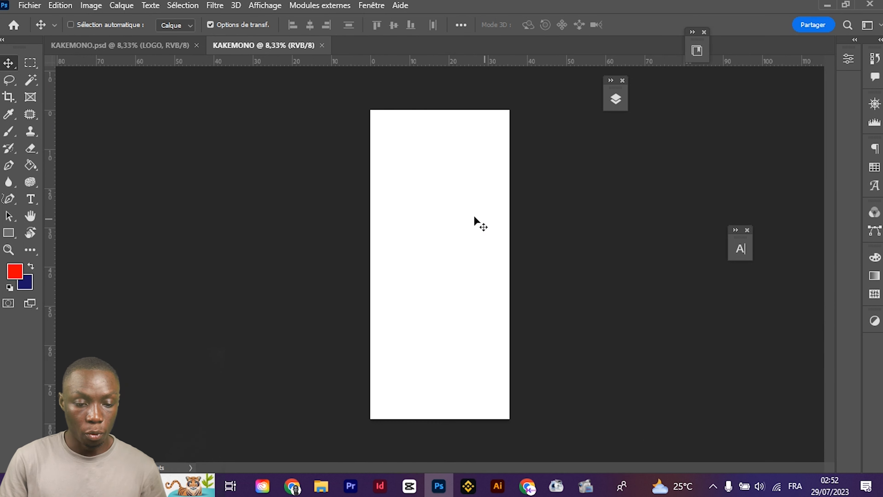
click(8, 232)
click(150, 24)
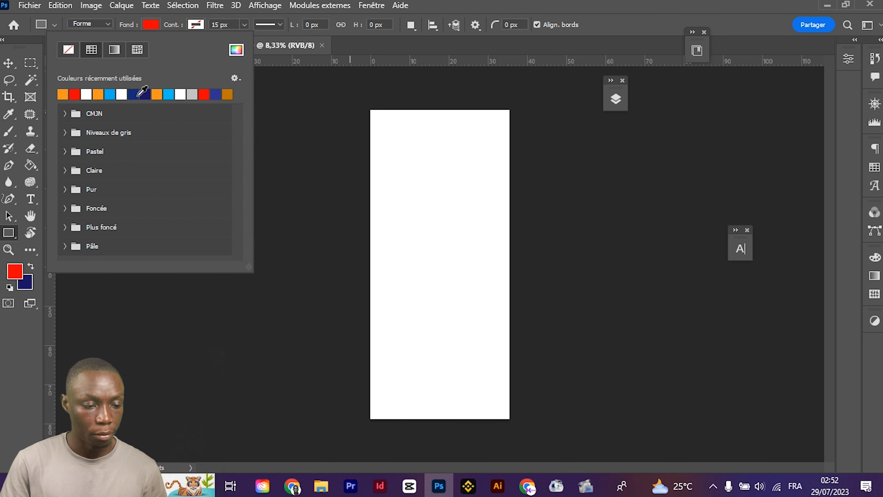
click(142, 94)
key(Return)
drag(368, 96, 533, 435)
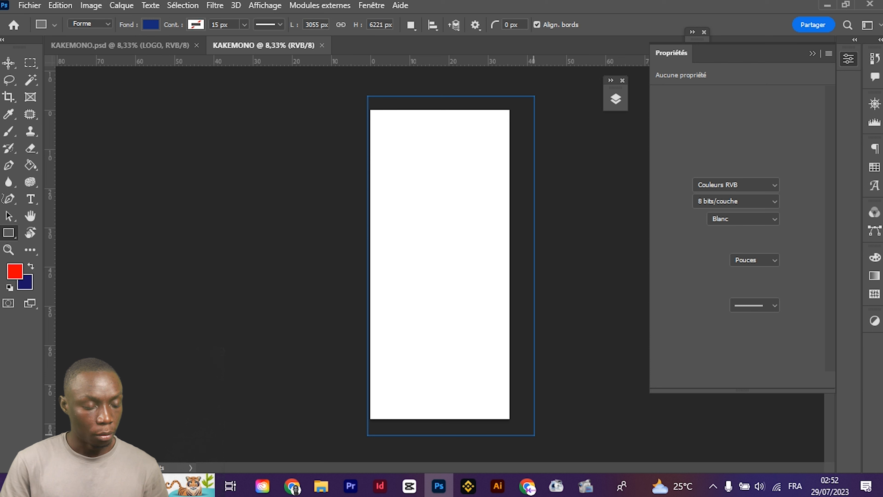
Centre the dark blue rectangle over the canvas so that it extends past all four edges
key(v)
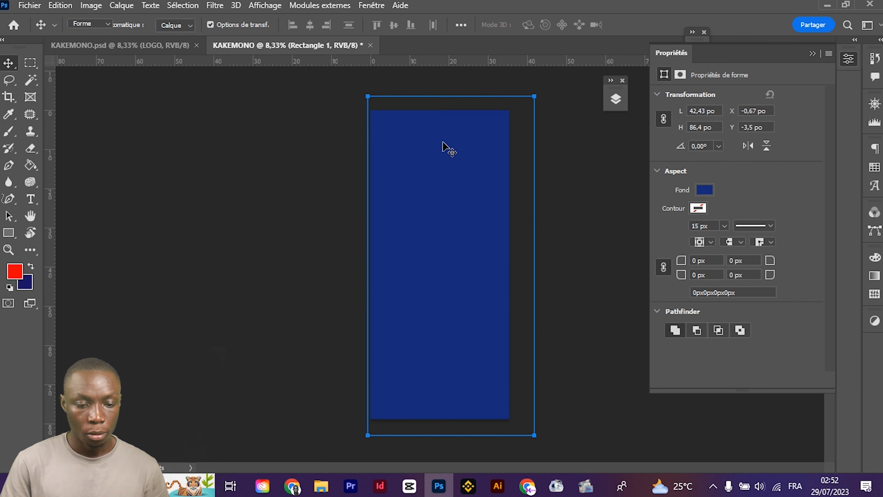
mouse_move(429, 179)
mouse_down()
mouse_move(242, 183)
mouse_move(363, 162)
mouse_move(436, 167)
mouse_up()
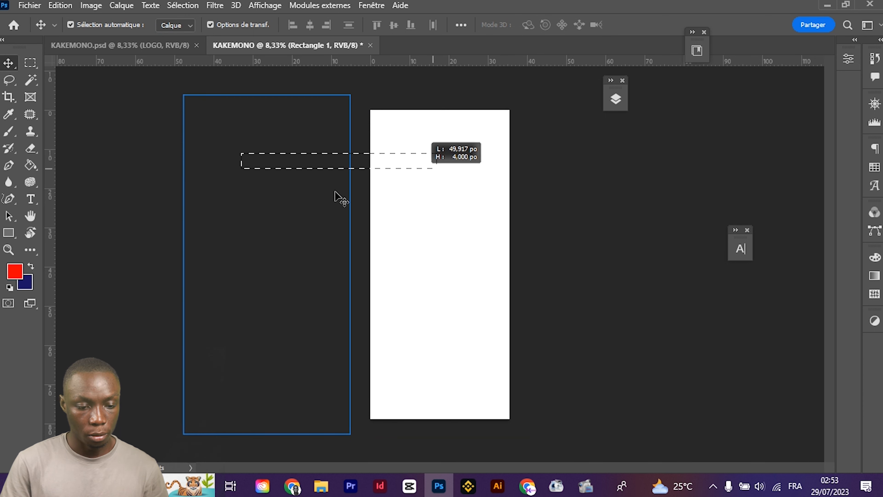
key(ctrl+t)
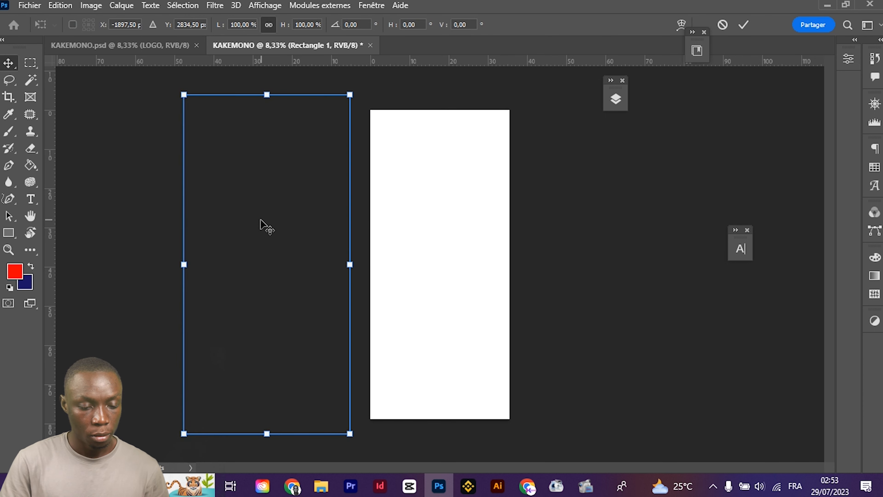
drag(286, 218, 456, 218)
key(Return)
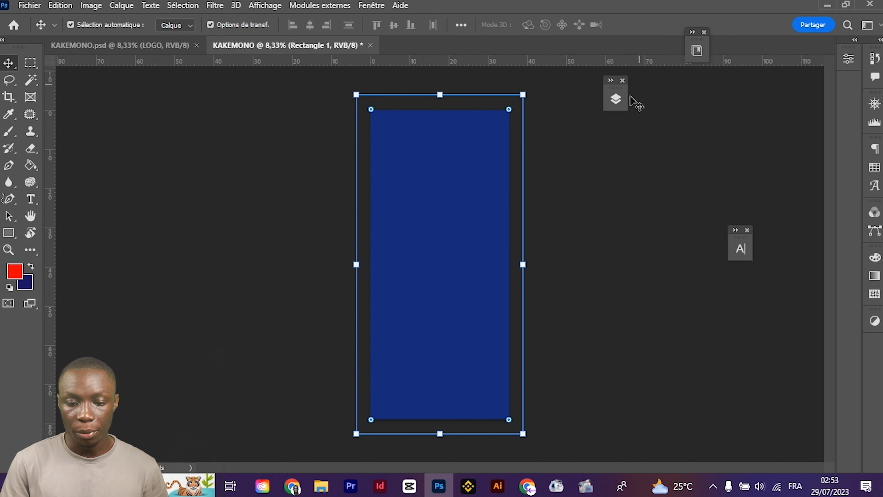
Fully lock the blue rectangle's layer and keep the layer list open beside the canvas
click(615, 99)
click(520, 110)
drag(518, 58, 667, 52)
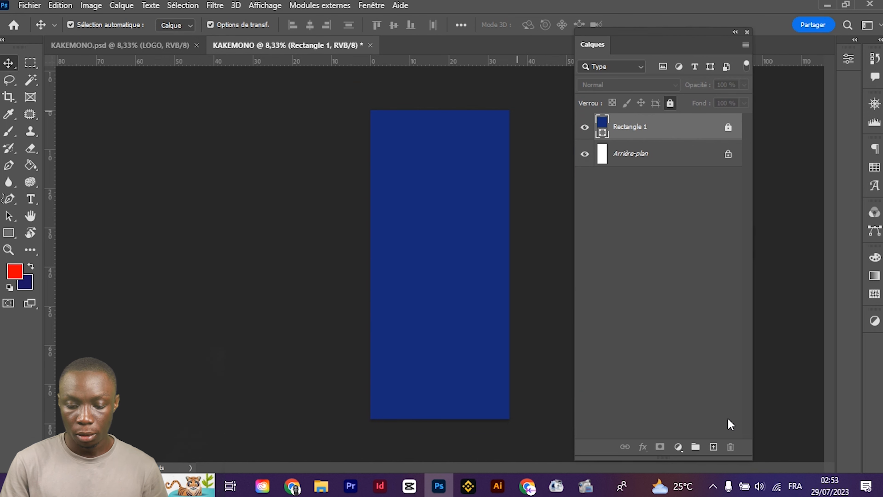
On a new layer above the rectangle, paint a single light blue soft spot near the canvas centre with a 2500 px brush
click(713, 446)
key(b)
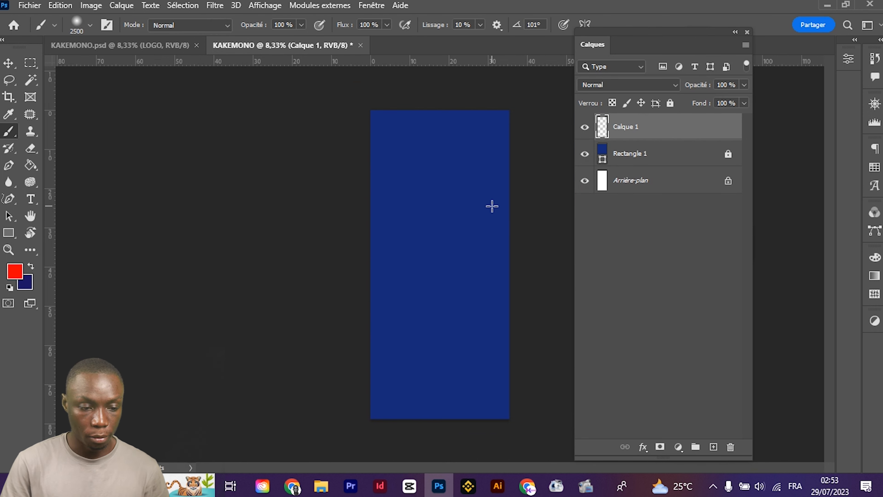
click(90, 25)
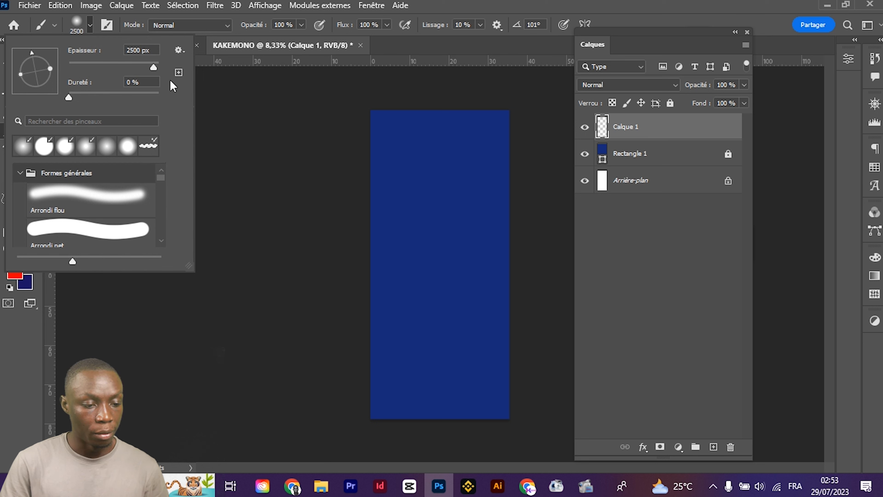
click(455, 6)
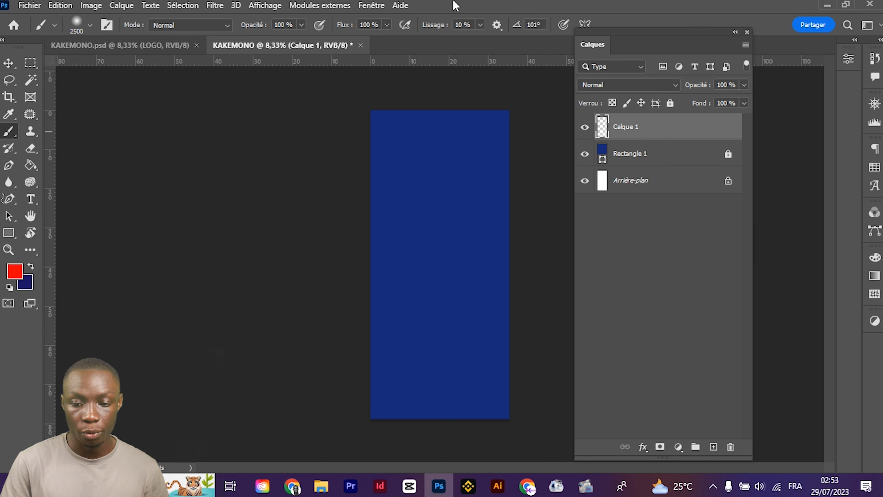
click(874, 167)
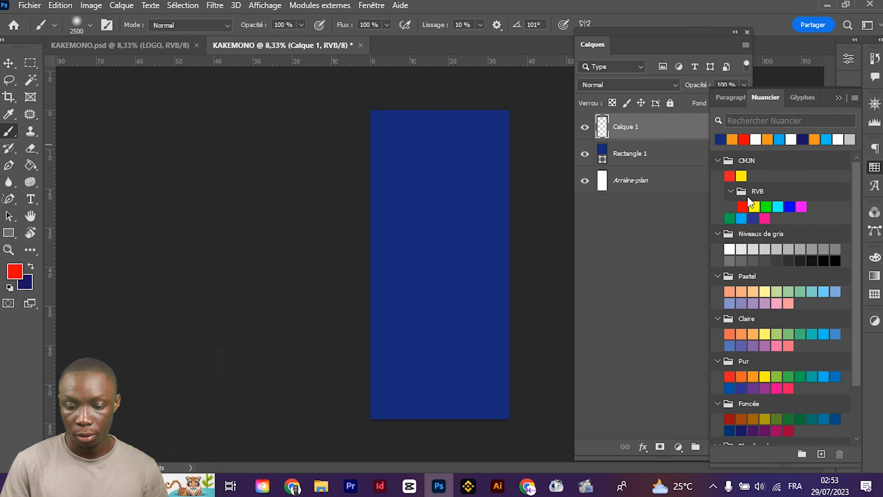
click(738, 218)
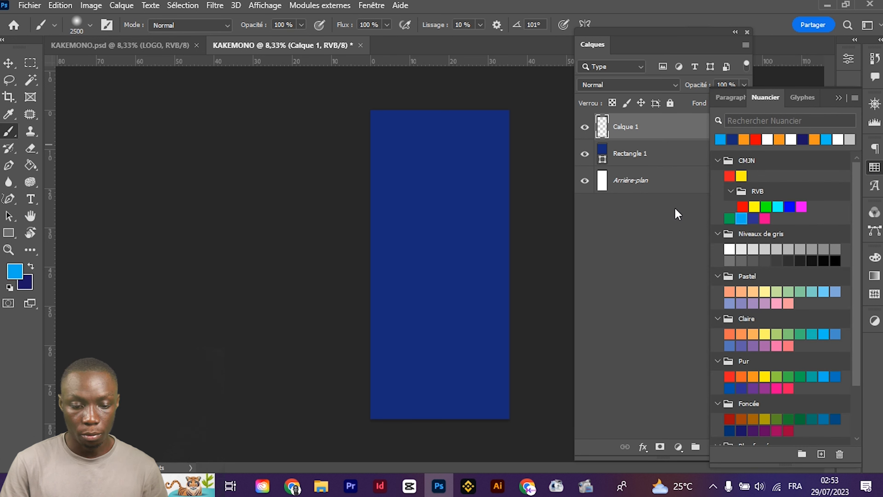
click(440, 240)
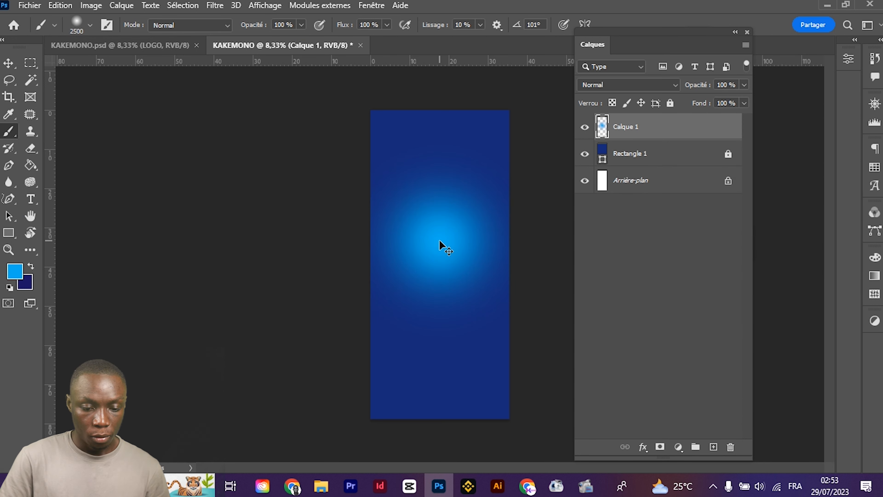
Scale the light blue glow proportionally to about 191%, place it lower on the canvas and deselect it
key(ctrl+t)
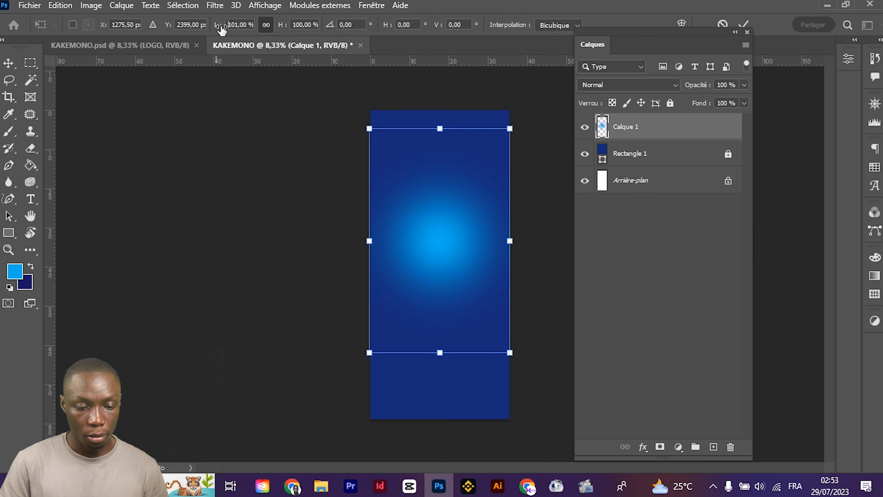
drag(216, 28, 264, 30)
drag(463, 289, 450, 302)
drag(434, 96, 435, 38)
drag(435, 209, 435, 241)
key(Return)
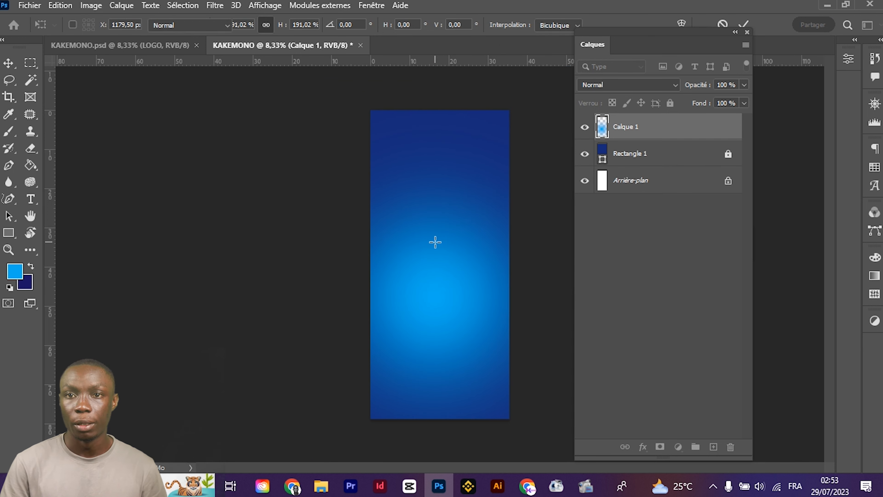
key(b)
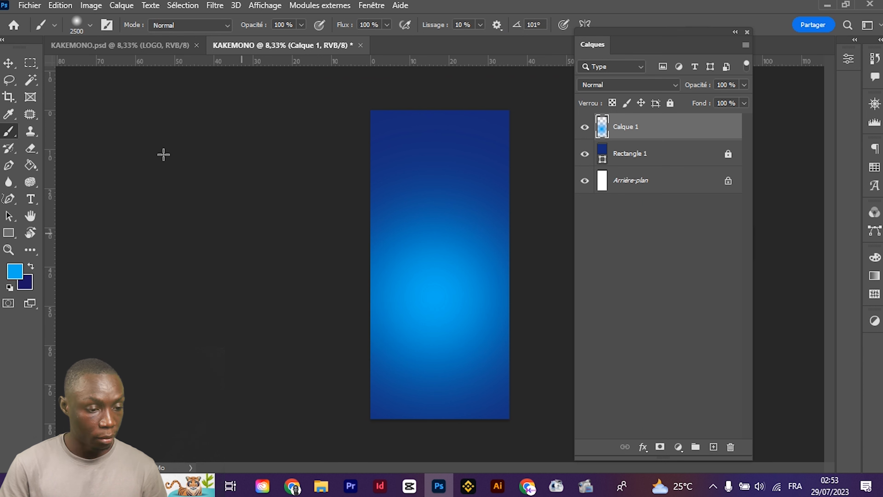
click(8, 63)
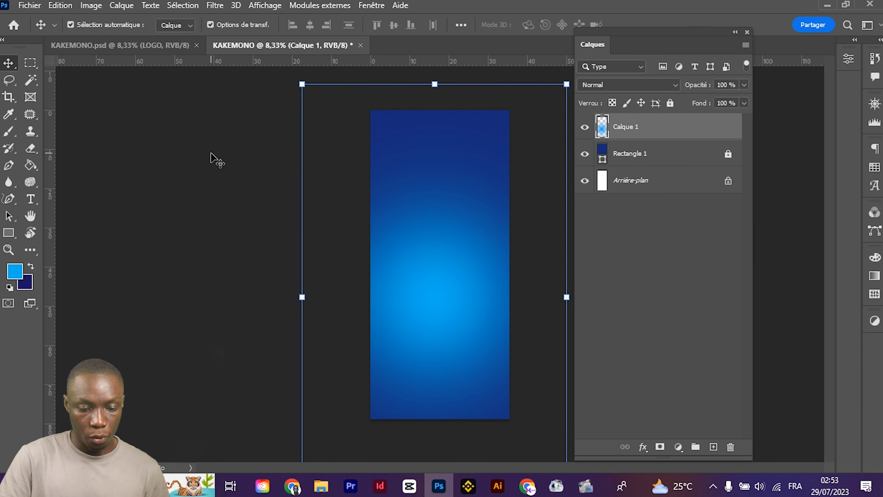
click(132, 140)
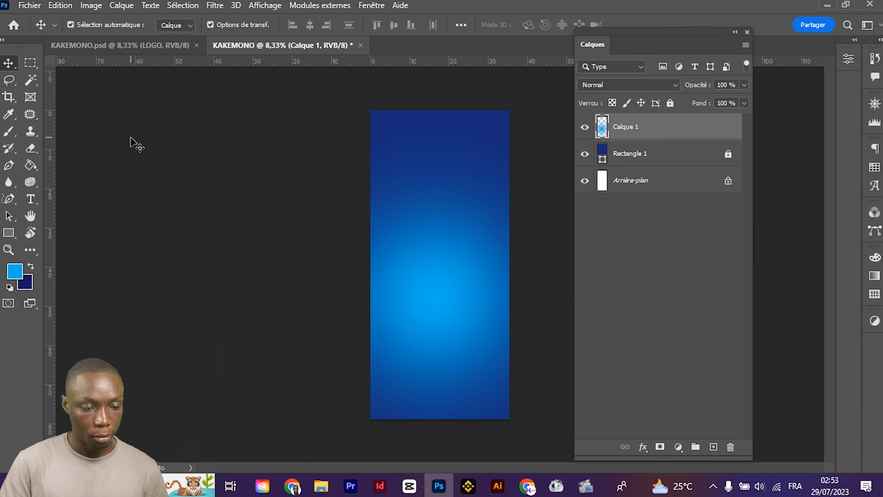
click(9, 166)
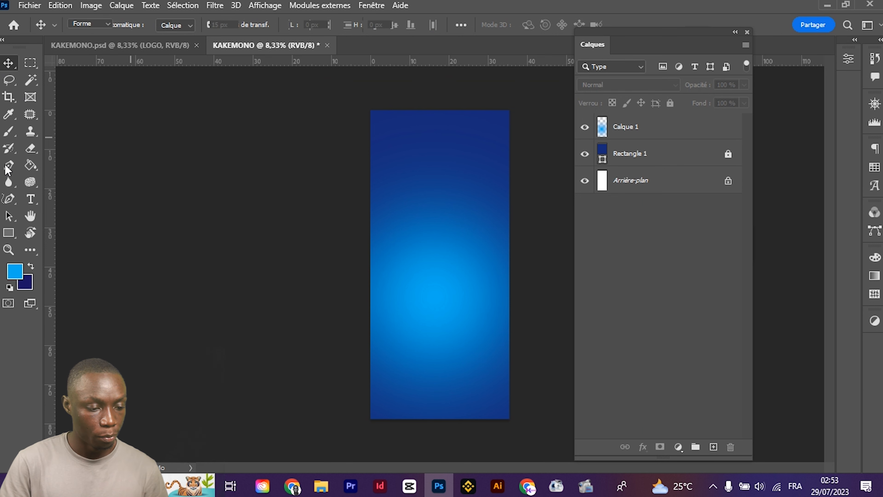
click(350, 219)
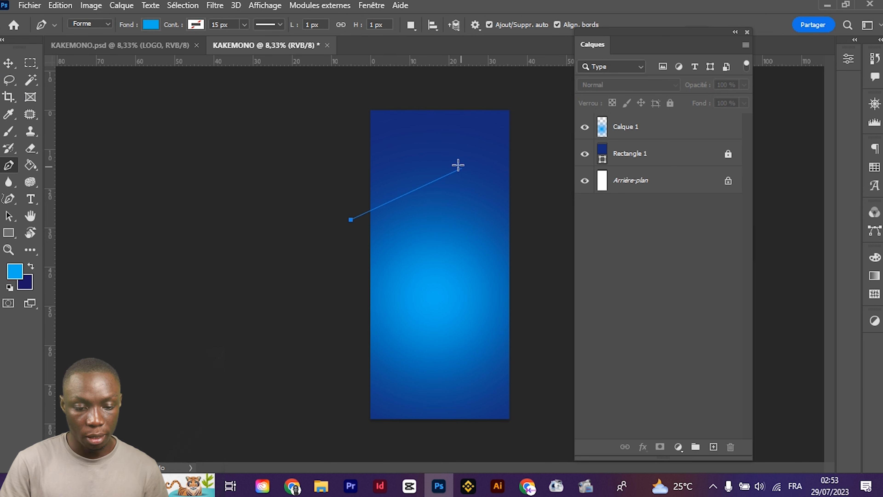
drag(457, 179, 501, 206)
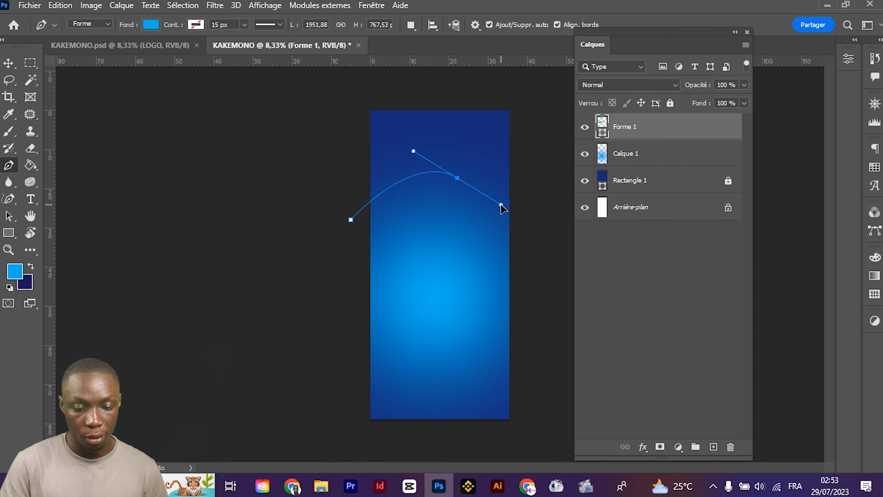
drag(549, 224, 537, 81)
key(ctrl+z)
key(ctrl+z)
key(ctrl+z)
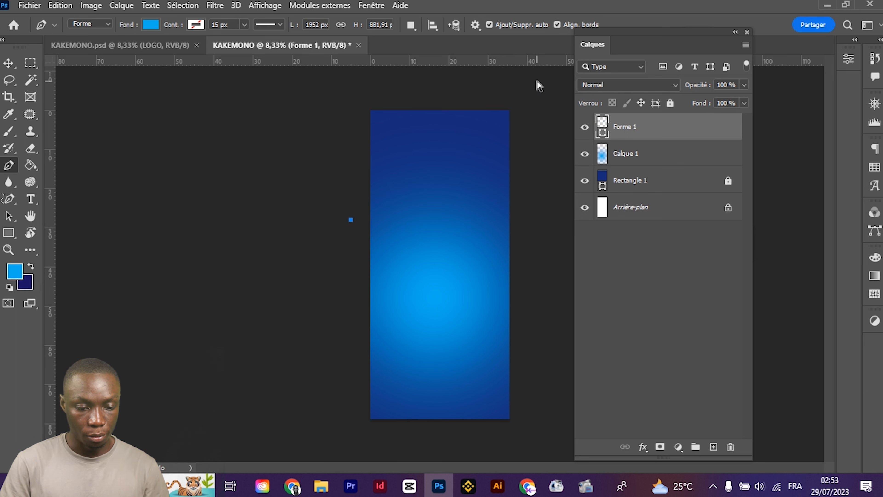
Draw a closed light blue Pen shape covering the upper third of the canvas, with an S-shaped wave as its lower edge
click(357, 224)
drag(449, 205, 507, 241)
drag(537, 162, 537, 69)
click(535, 68)
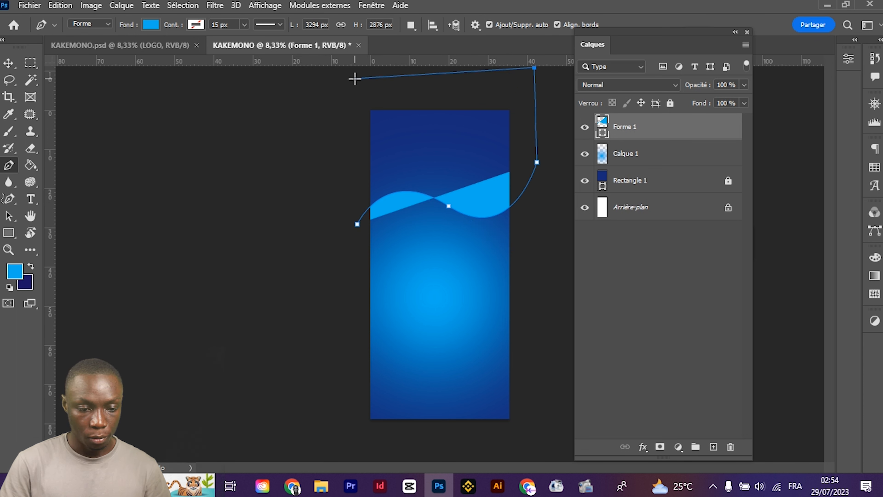
click(323, 86)
click(357, 224)
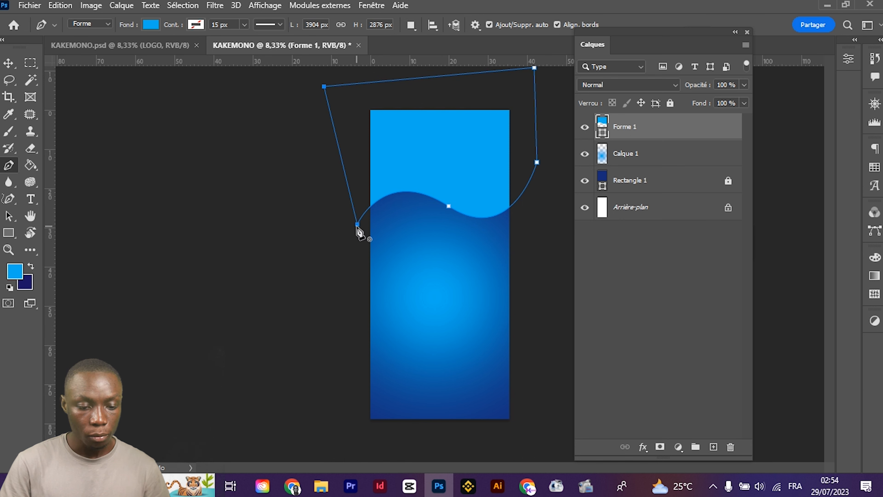
click(9, 63)
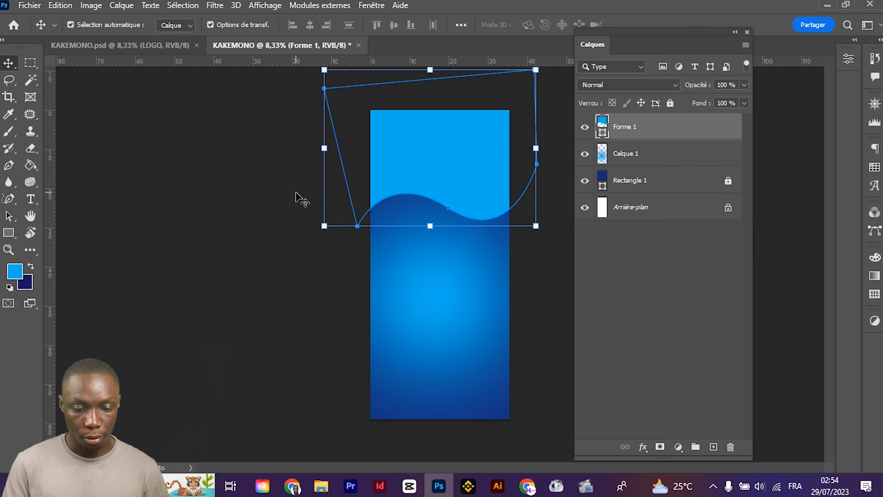
Set the foreground colour to white, keeping the light blue wave shape selected
click(874, 167)
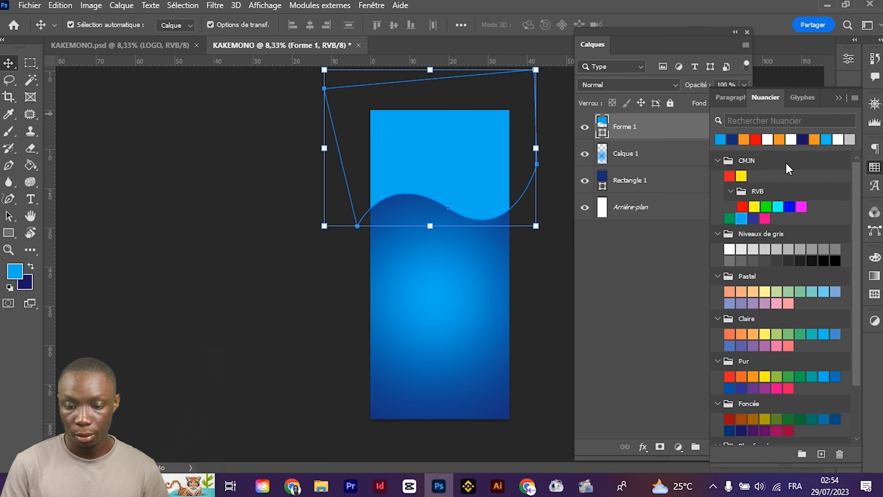
click(777, 140)
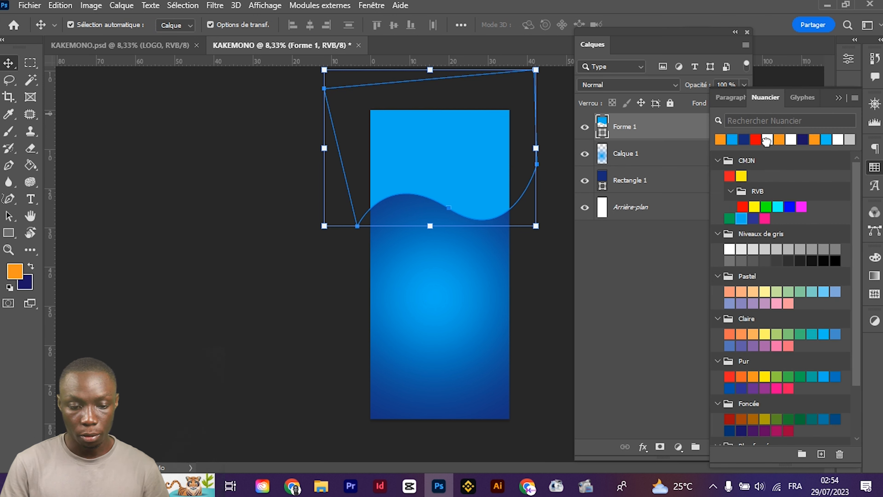
click(769, 140)
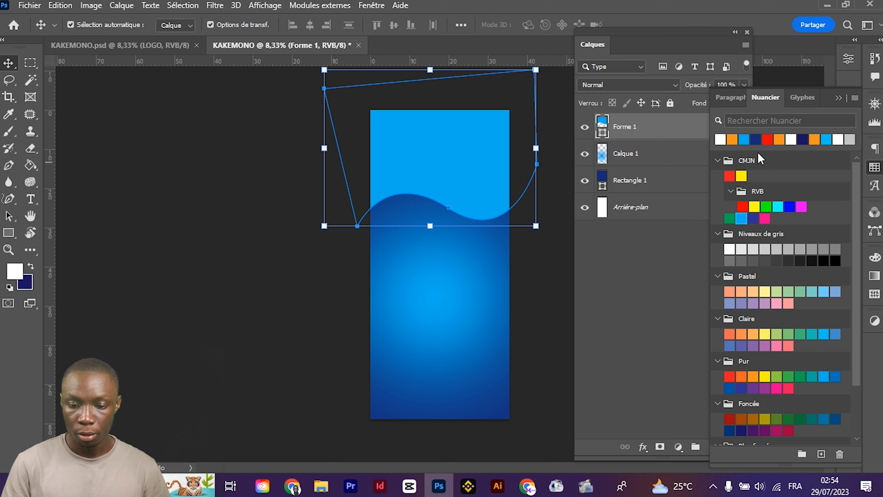
click(142, 189)
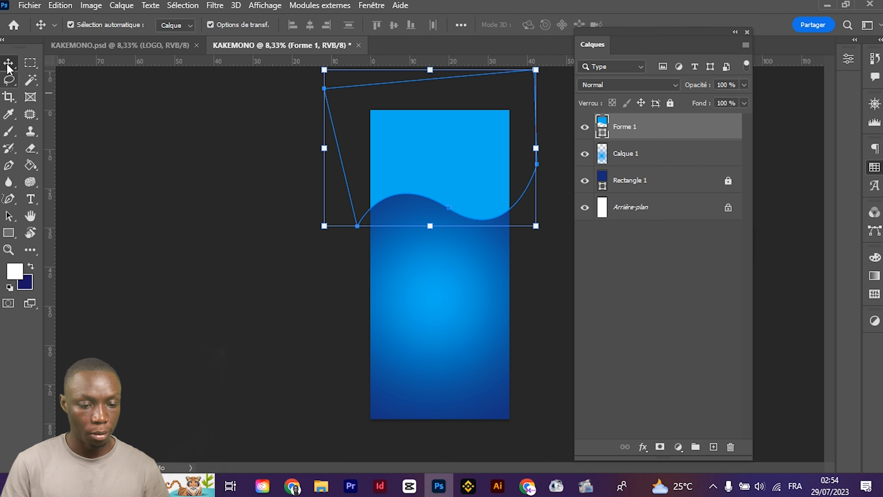
click(455, 174)
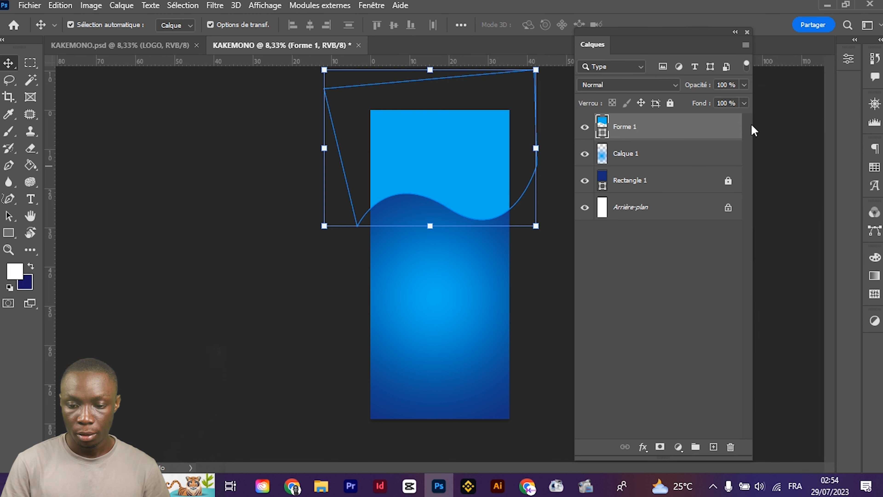
Change the fill of the wave header shape from the canvas top to white
click(874, 168)
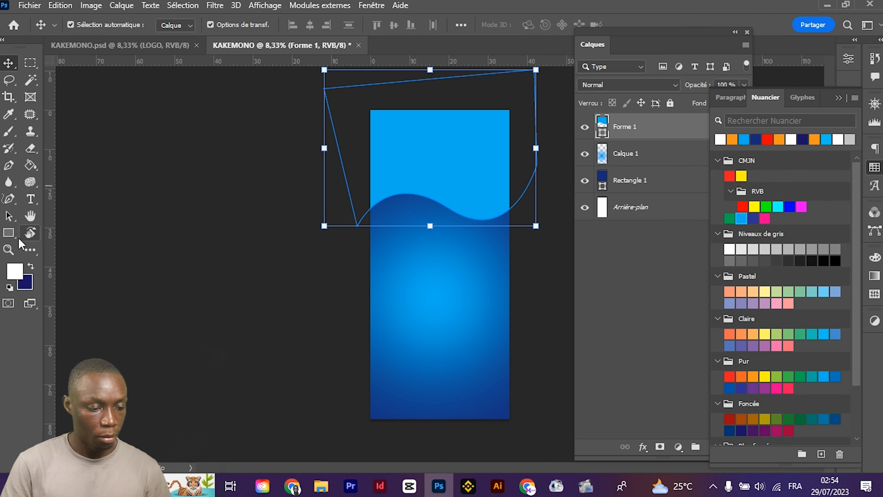
click(9, 232)
click(151, 25)
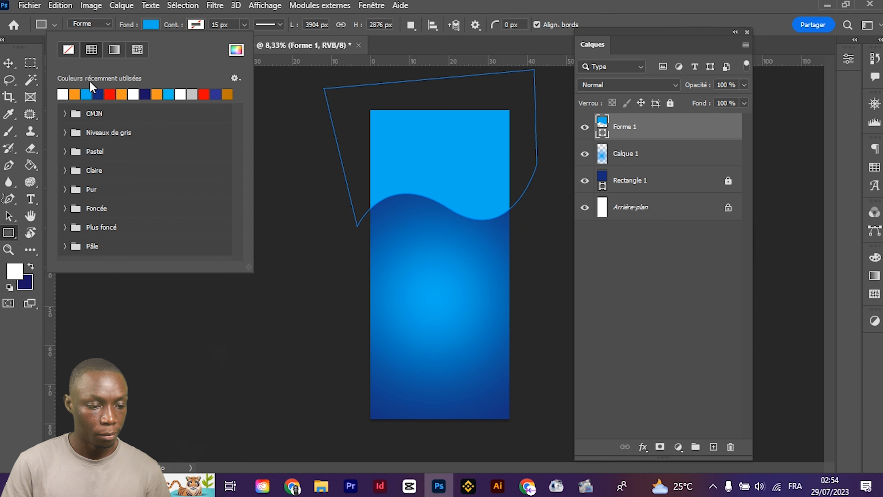
click(65, 92)
click(9, 63)
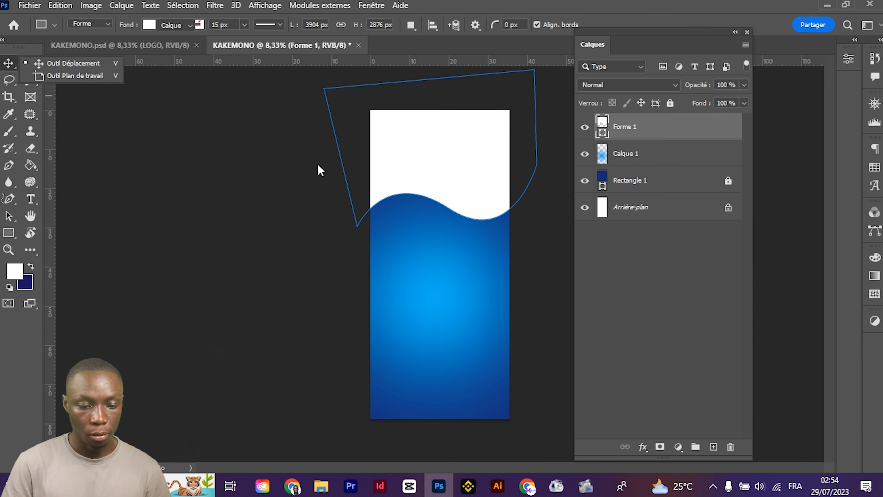
key(ctrl+t)
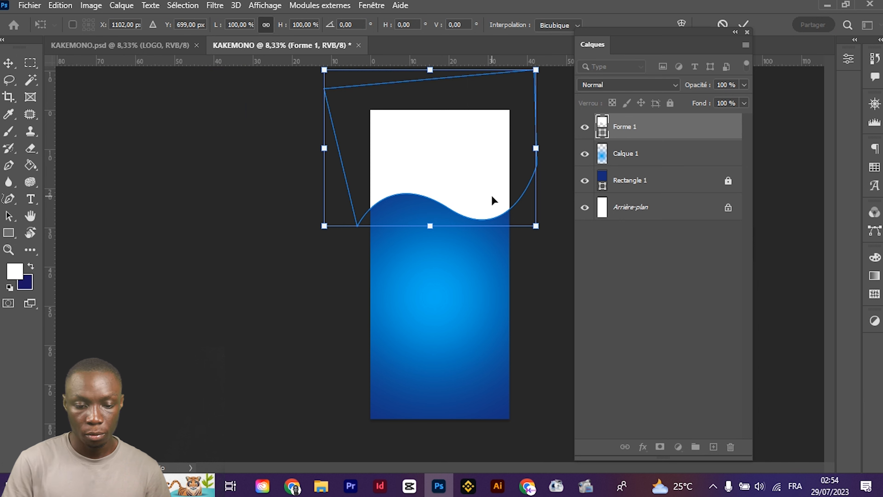
key(Return)
Duplicate the white wave shape and recolour the lower of the two orange
key(ctrl+j)
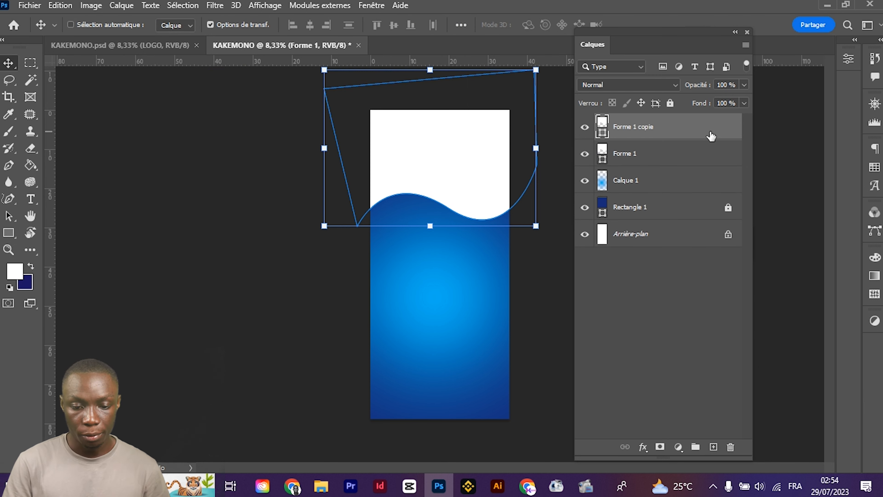
click(615, 152)
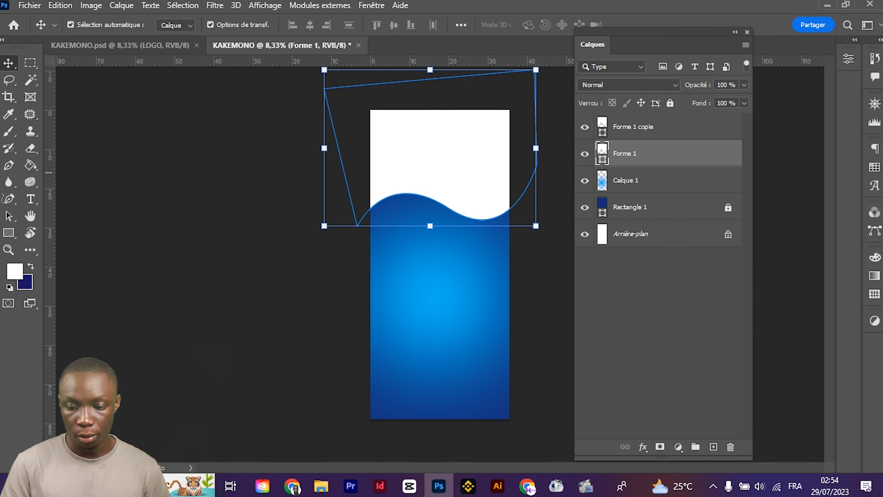
click(874, 167)
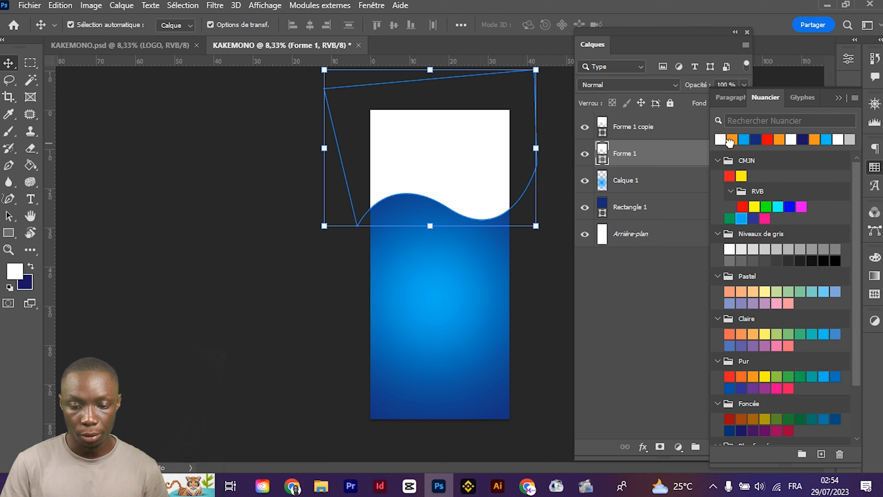
click(730, 141)
Move the orange wave down and distort its lower corners so the visible orange band tapers off towards the right end
key(shift+Down)
key(shift+Down)
key(shift+Down)
key(shift+Down)
key(shift+Down)
key(shift+Down)
key(shift+Down)
key(shift+Down)
key(shift+Down)
key(shift+Down)
key(shift+Down)
key(shift+Down)
key(shift+Down)
key(shift+Down)
key(shift+Down)
key(shift+Down)
key(shift+Down)
key(shift+Down)
key(shift+Down)
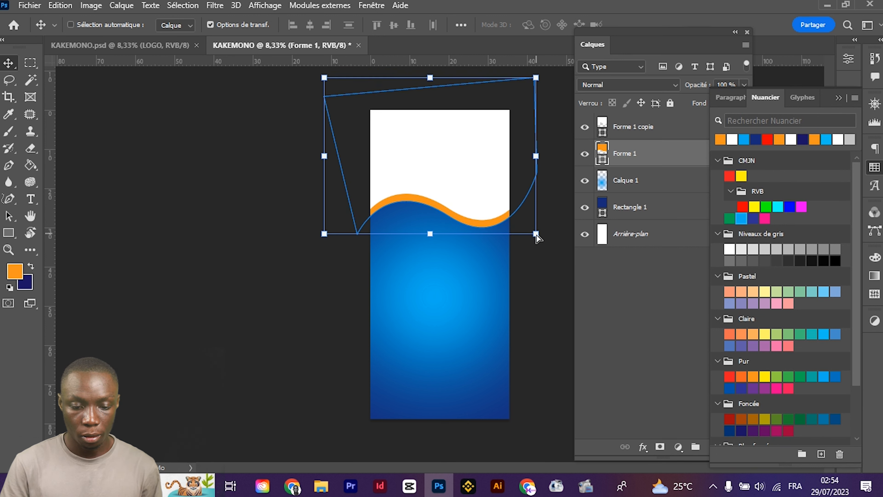
drag(536, 234, 523, 225)
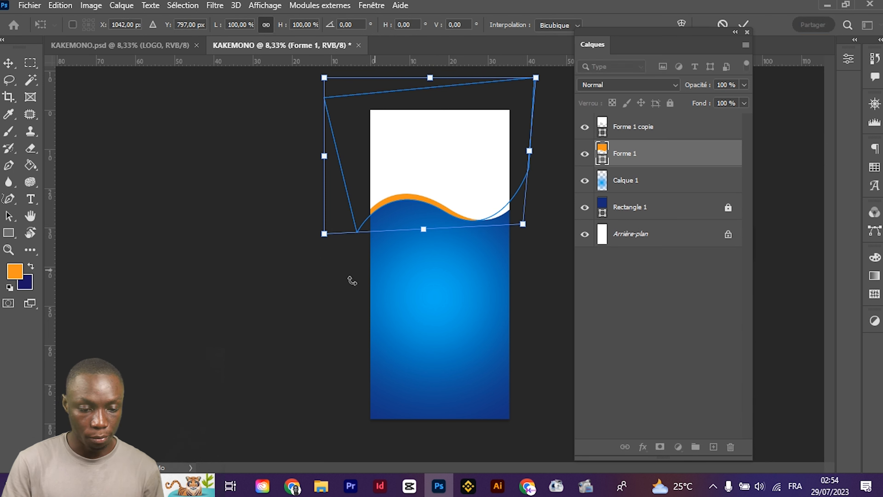
drag(324, 234, 321, 241)
key(Return)
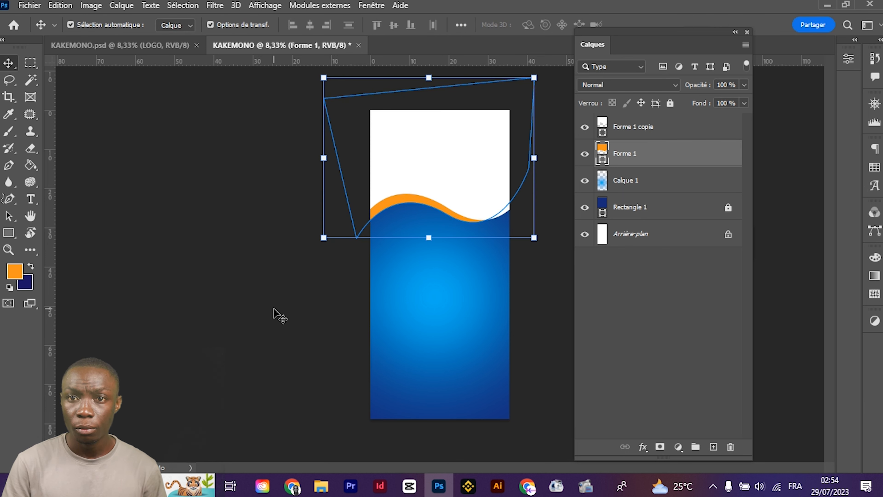
Duplicate the white wave, place the copy beneath the orange shape's layer and shift it down below the orange band
click(649, 136)
key(ctrl+j)
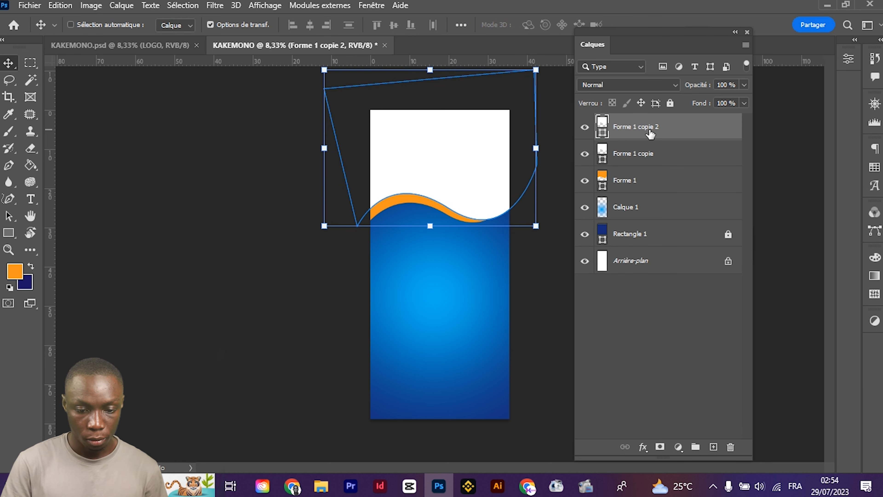
drag(622, 135, 622, 193)
key(shift+Down)
key(shift+Down)
key(shift+Down)
key(shift+Down)
key(shift+Down)
key(shift+Down)
key(shift+Down)
key(shift+Down)
key(shift+Down)
key(shift+Down)
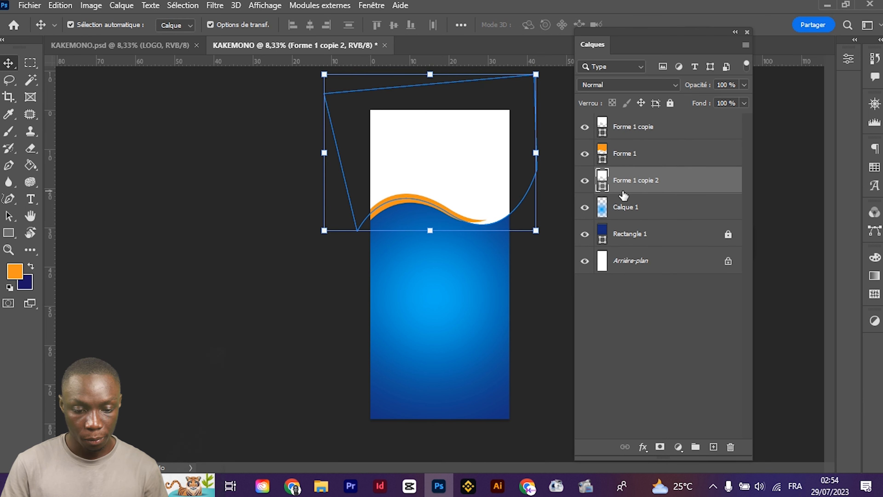
key(shift+Down)
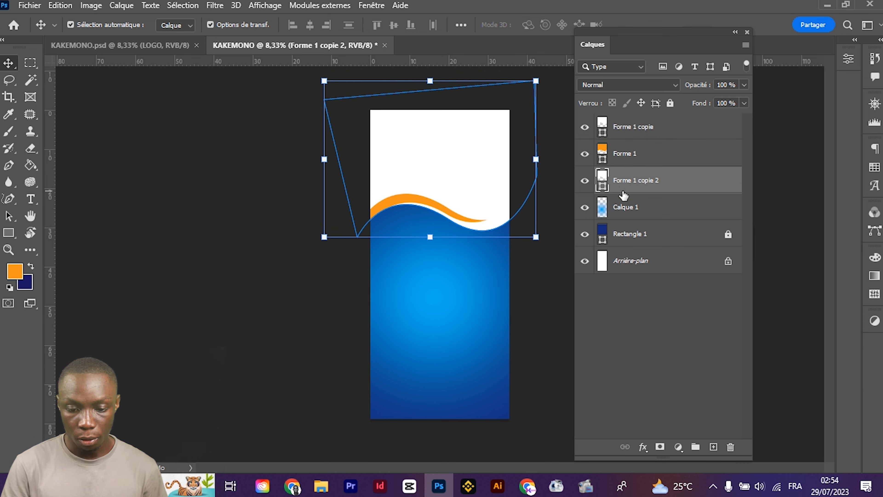
Recolour the wave copy beneath the orange shape red and deselect it
click(874, 167)
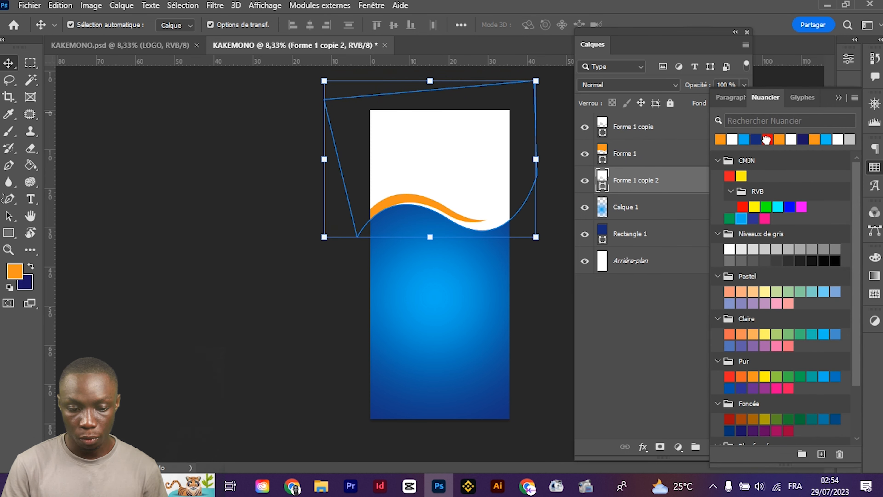
click(766, 139)
click(222, 203)
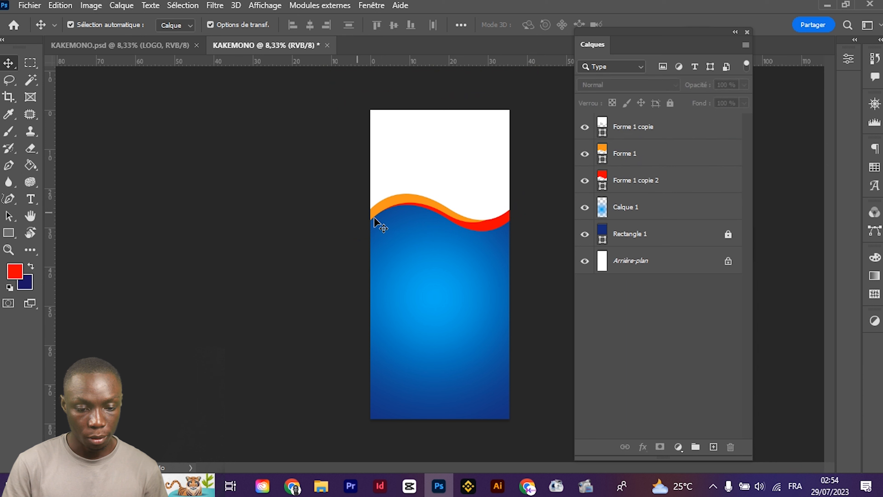
Duplicate the top white wave, place the copy beneath the red shape's layer and shift it down to form a white band
click(442, 203)
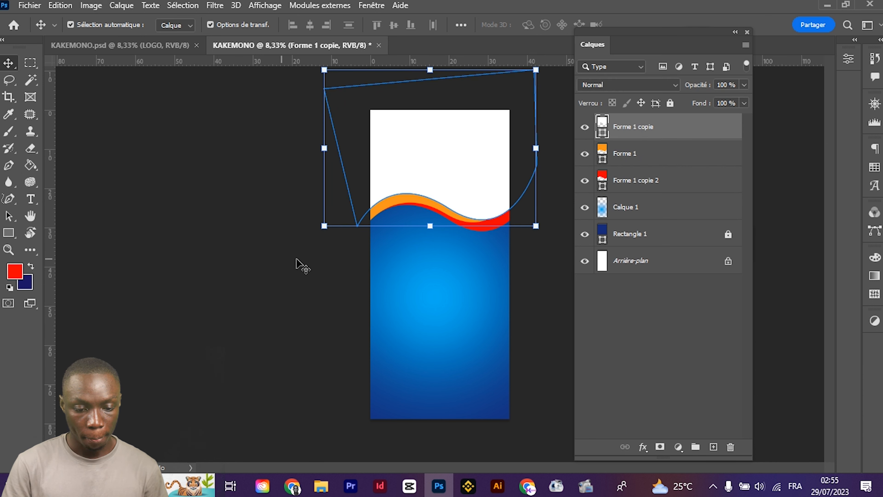
key(ctrl+j)
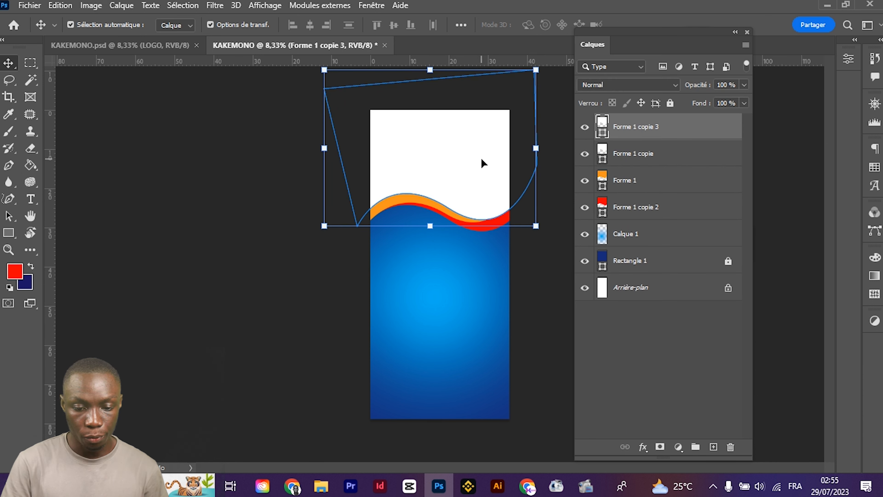
drag(637, 127, 629, 215)
key(Down)
key(Down)
key(Down)
key(Down)
key(Down)
key(Down)
key(Down)
key(Down)
key(Down)
key(Down)
key(Down)
key(Down)
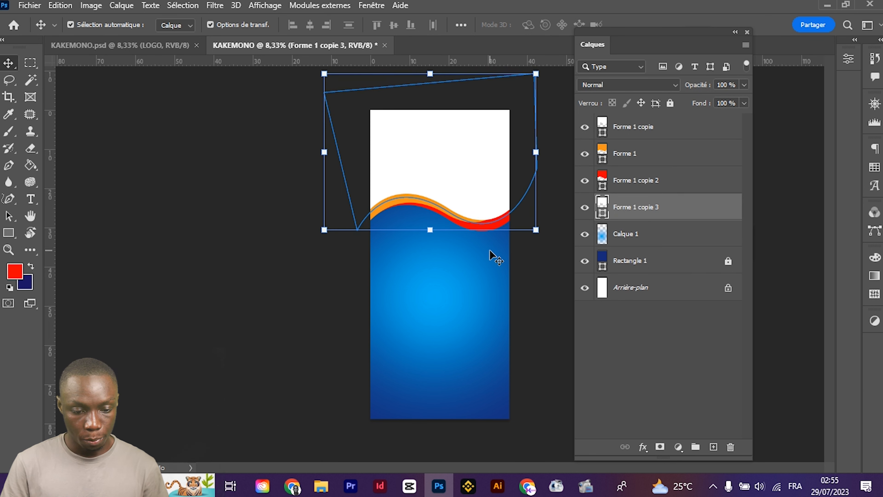
key(Down)
key(Down)
key(Down)
key(Down)
key(Down)
key(Down)
key(Down)
key(Down)
key(Down)
key(Down)
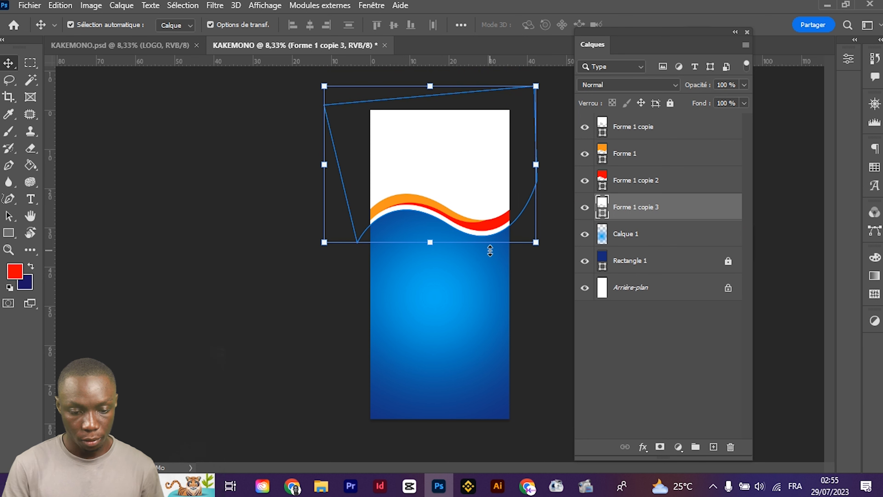
Distort the lowest white wave's bottom corners, raising the left one and lowering the right one, so its band widens to the right
drag(324, 242, 327, 232)
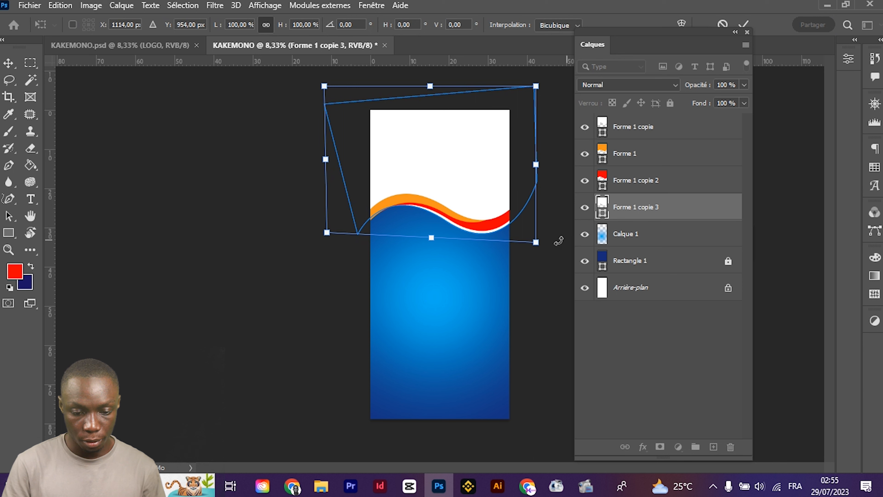
drag(536, 242, 535, 248)
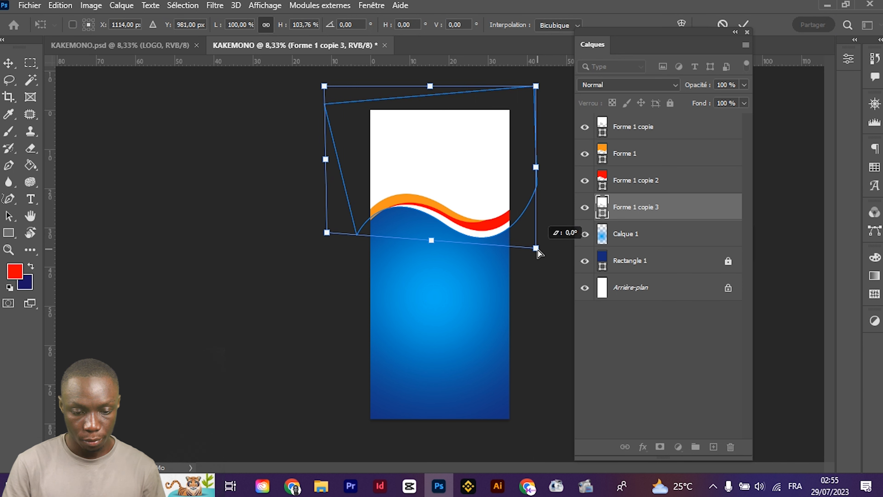
key(Return)
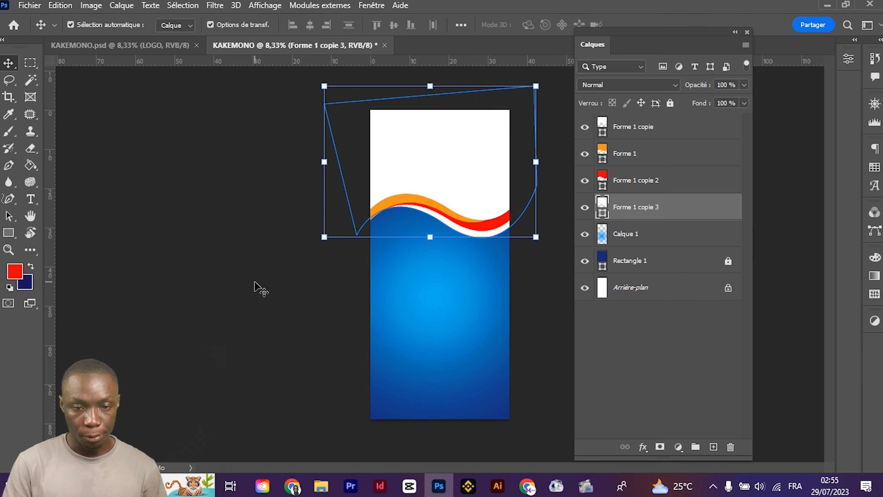
click(256, 290)
Place the Pizza-italienne-fait-maison image from the desktop above the top white wave, scaled down to cover the header
click(464, 139)
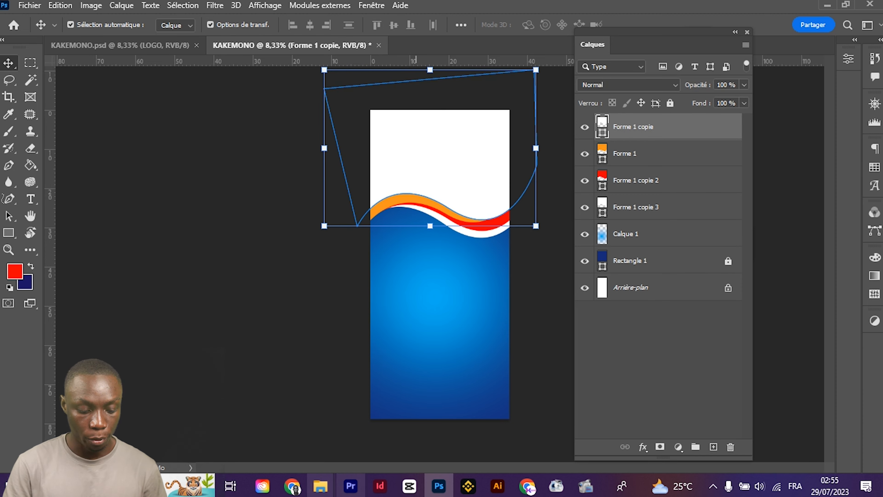
key(super+d)
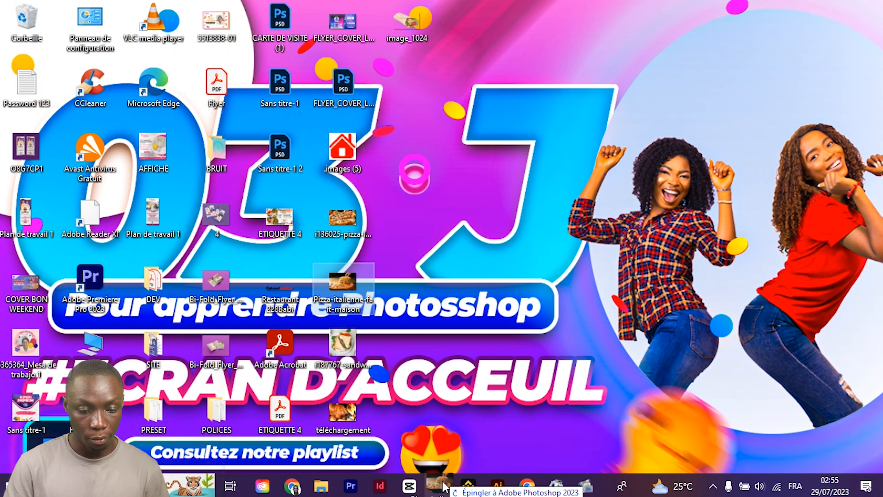
click(439, 486)
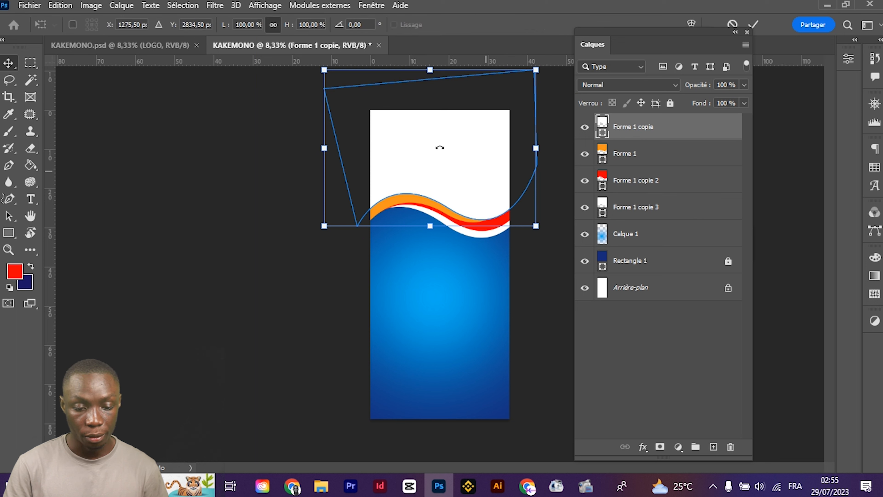
drag(467, 143, 466, 144)
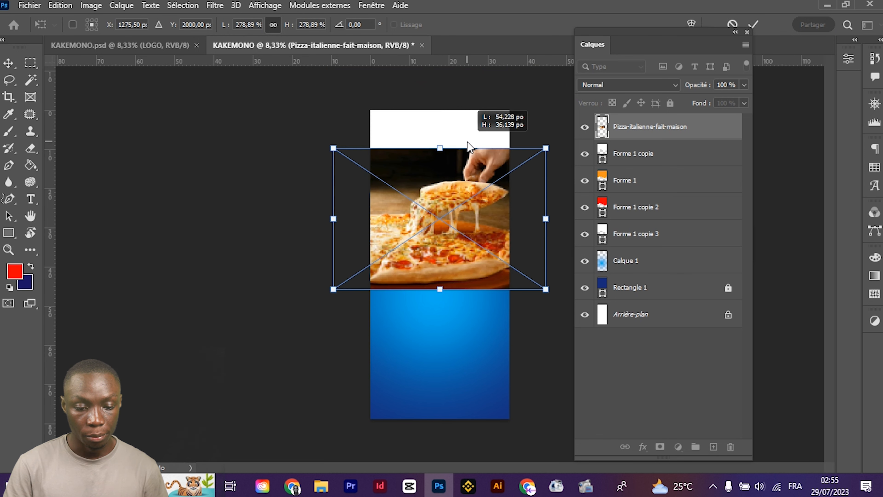
drag(450, 199, 451, 141)
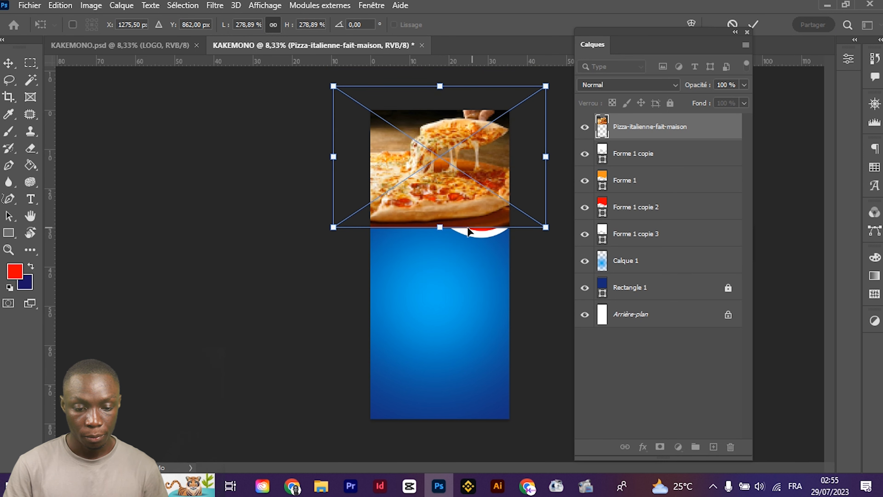
drag(441, 220, 467, 183)
key(Return)
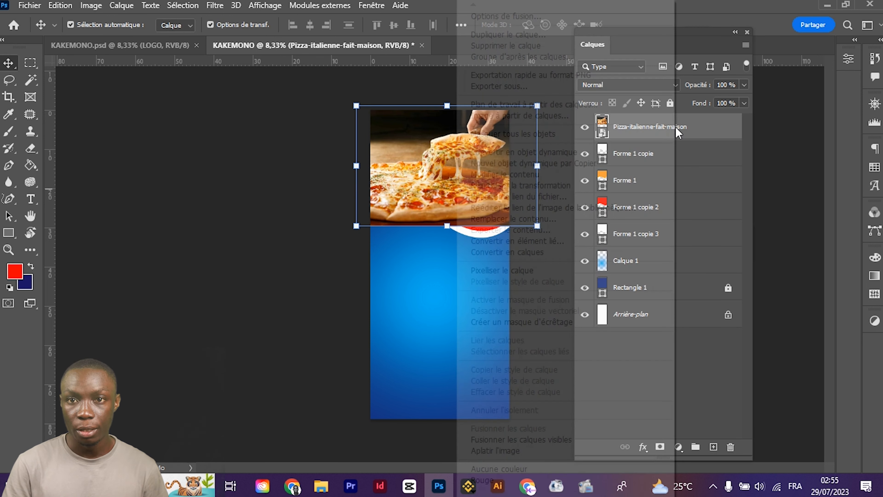
Clip the pizza photo to the white wave shape with a clipping mask and deselect it
right_click(673, 129)
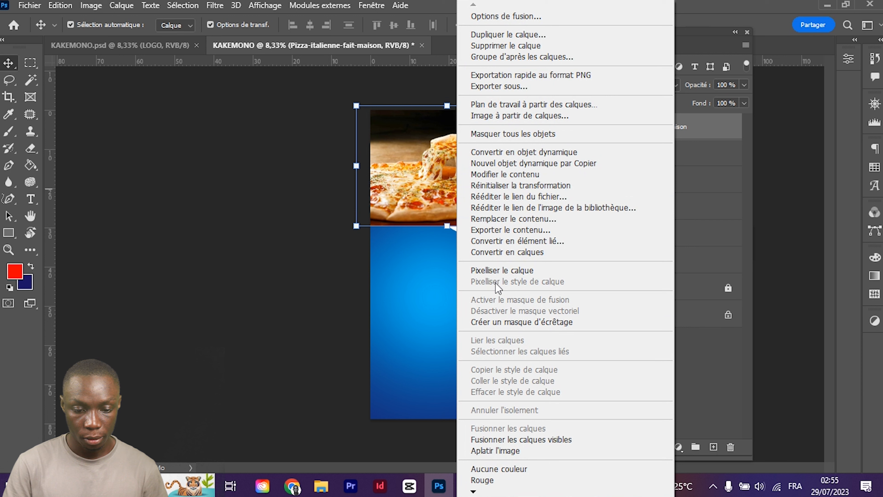
click(499, 325)
click(316, 211)
click(463, 158)
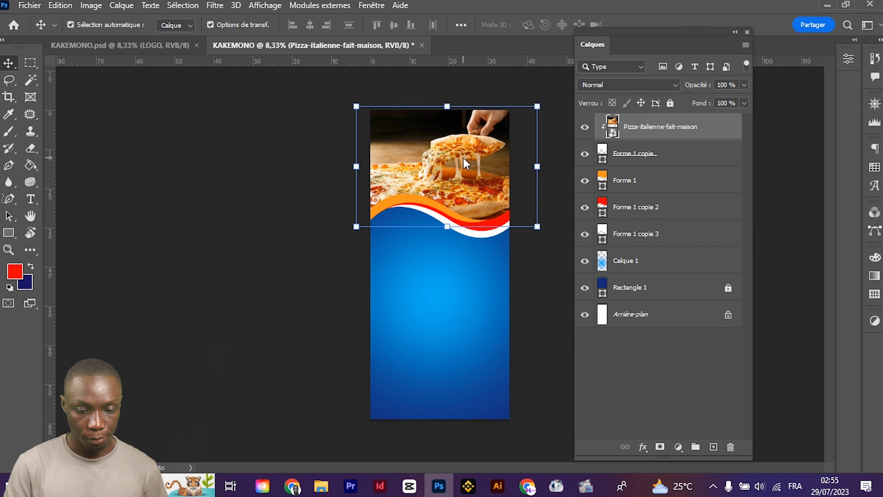
click(306, 191)
Duplicate the wave shape holding the pizza photo and shift the lower copy down to leave a thin white band under the photo
click(681, 149)
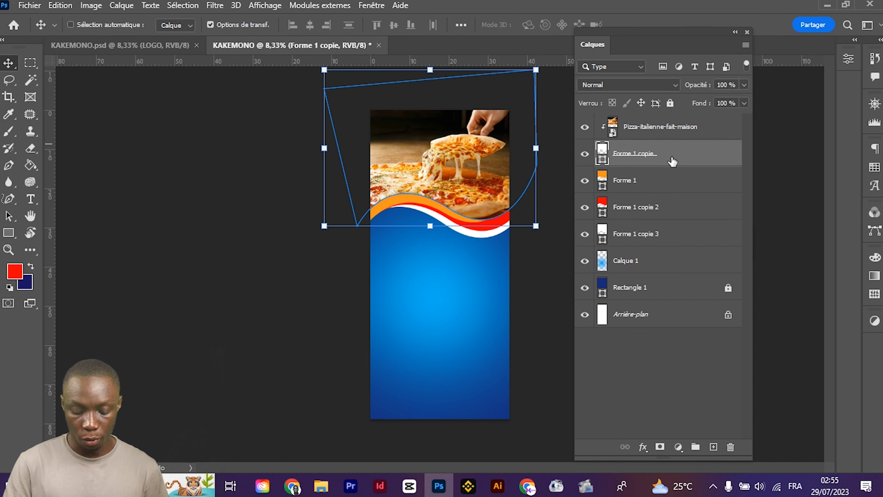
key(ctrl+j)
click(649, 180)
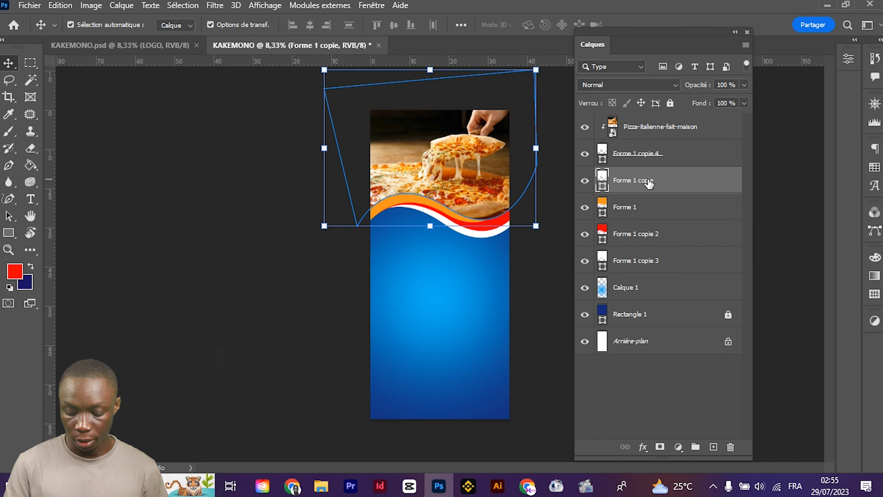
key(shift+Down)
key(shift+Down)
key(shift+Down)
key(shift+Down)
key(shift+Down)
key(shift+Down)
key(shift+Down)
key(shift+Down)
key(shift+Down)
key(shift+Down)
key(shift+Down)
key(shift+Down)
key(shift+Down)
key(shift+Down)
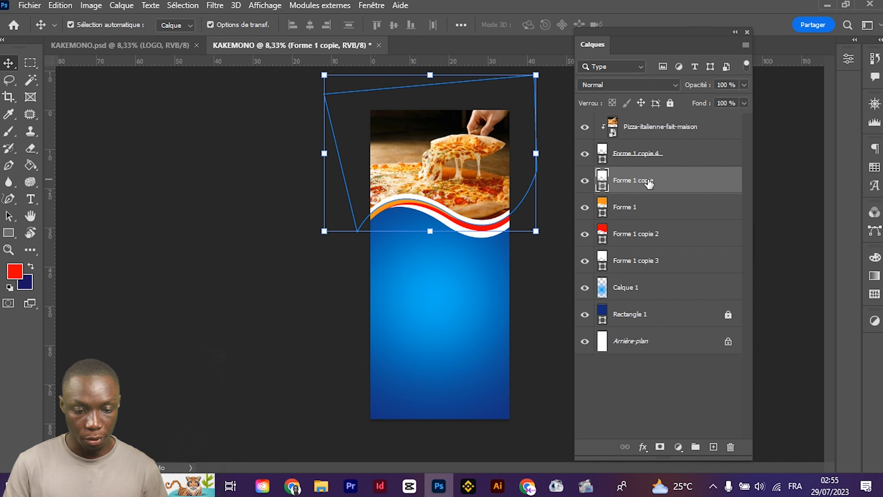
key(shift+Up)
key(shift+Up)
key(shift+Up)
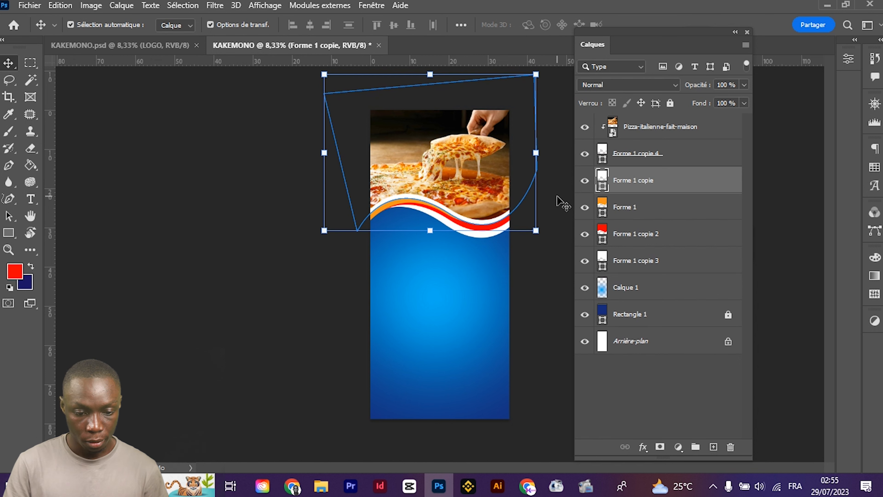
key(shift+Up)
key(shift+Up)
key(shift+Up)
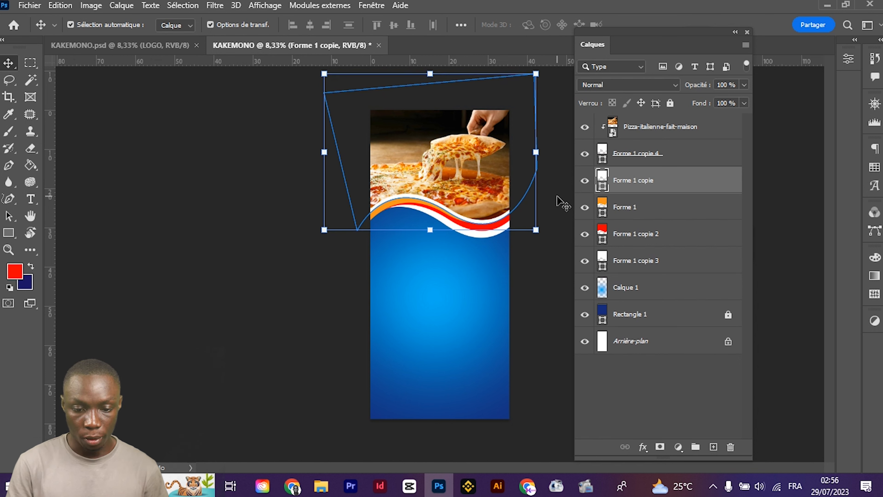
Add a drop shadow with its existing settings to the wave shape layer Forme 1 copie 4 that holds the pizza photo
click(360, 292)
click(665, 154)
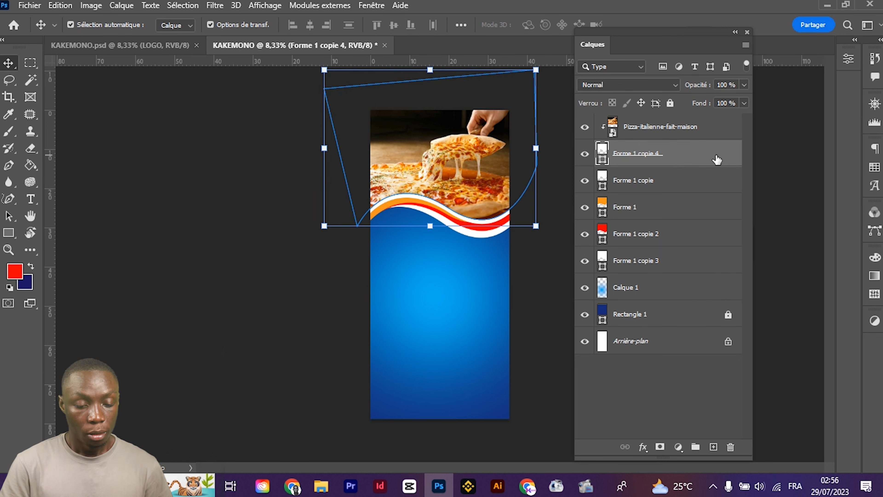
double_click(716, 160)
drag(382, 28, 553, 52)
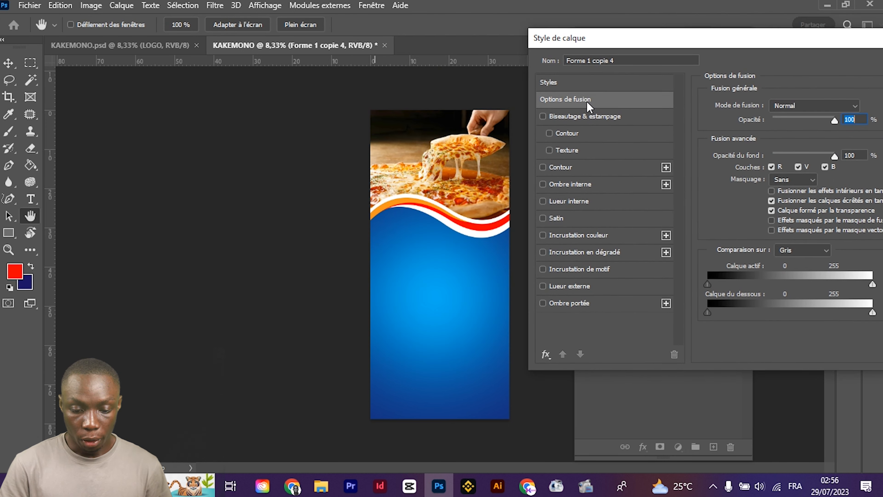
click(570, 304)
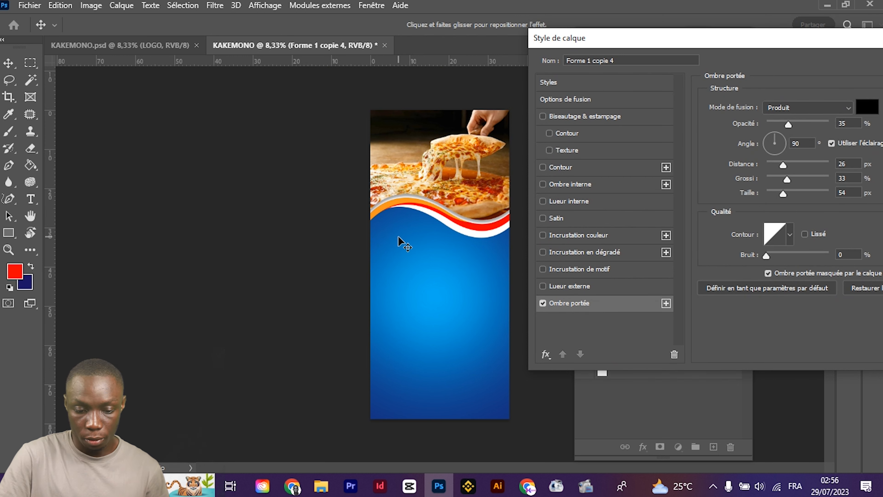
key(ctrl+plus)
scroll(404, 244, up, 3)
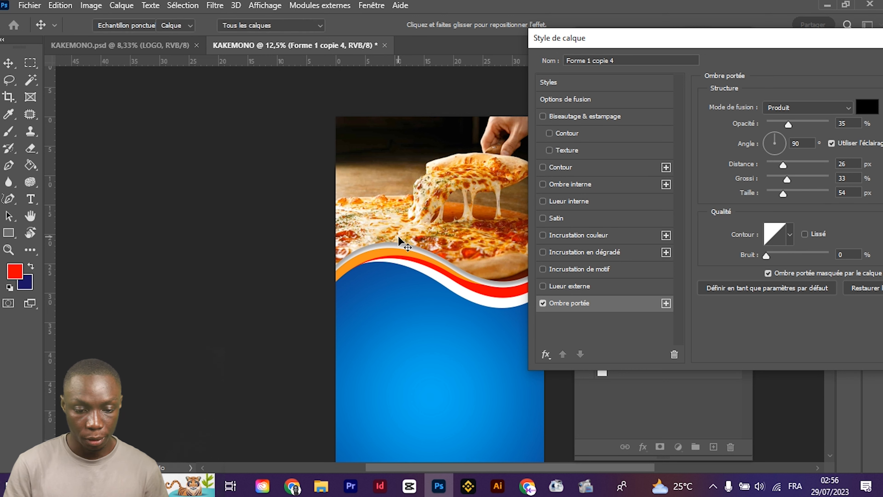
key(Return)
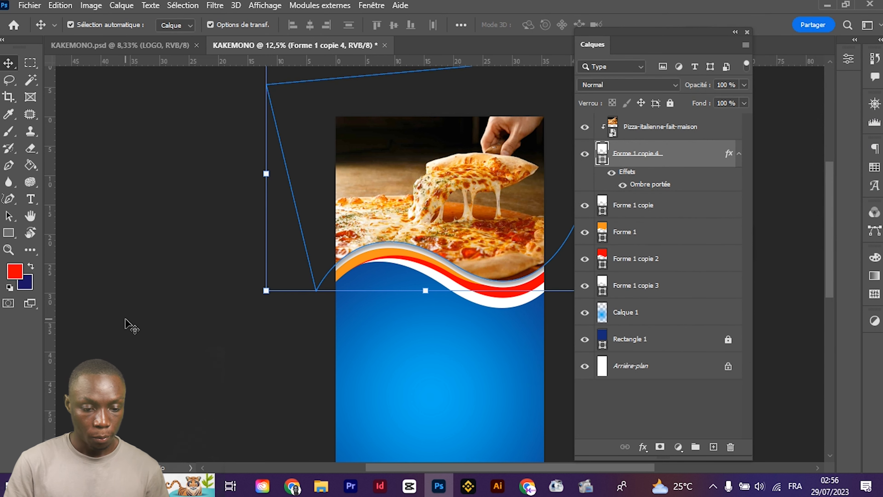
click(184, 312)
scroll(419, 270, up, 1)
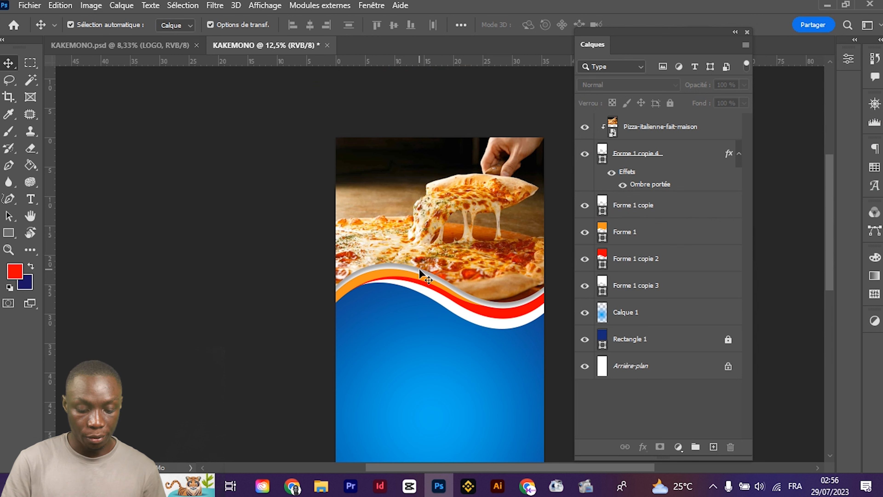
Draw a closed white shape with a wavy lower edge, about 3743 x 1232 px, across the banner's top with the Pen tool
click(419, 272)
key(h)
drag(483, 206, 372, 206)
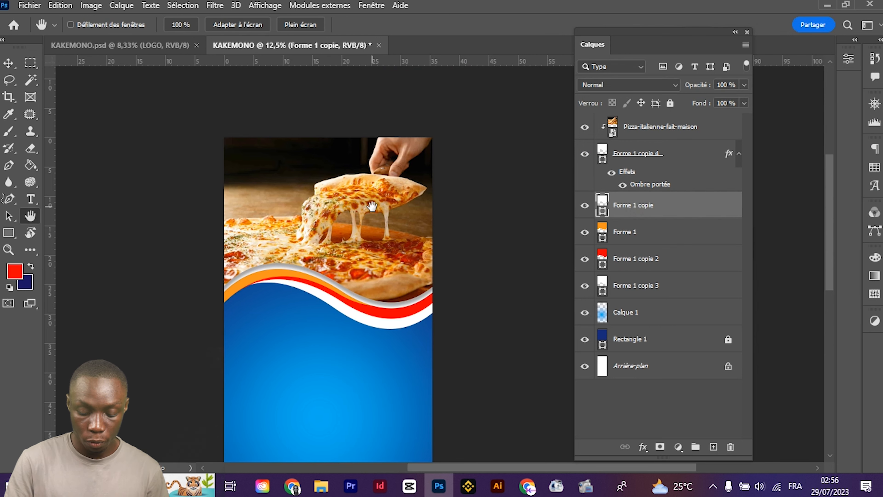
key(p)
key(Escape)
click(176, 196)
drag(316, 176, 385, 202)
drag(467, 164, 430, 95)
click(430, 96)
click(162, 100)
click(176, 196)
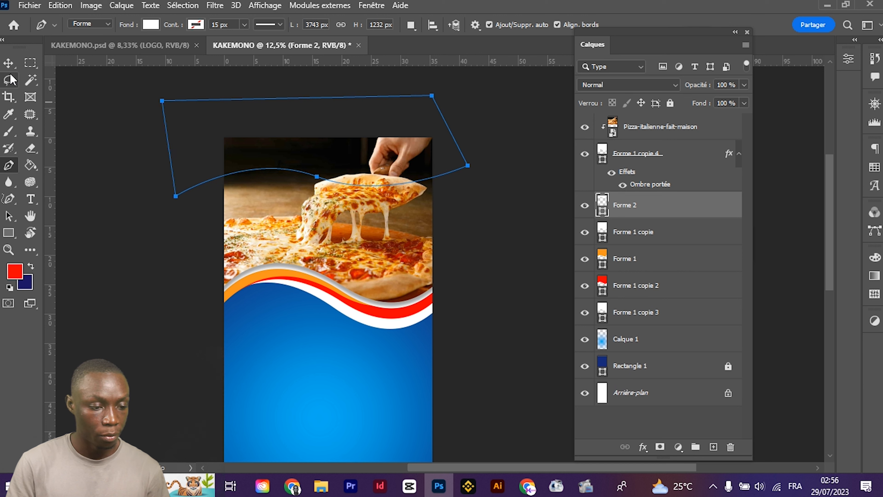
Bring the new wavy shape to the top of the layer stack, above the pizza photo, and shift it slightly upward
click(9, 63)
drag(631, 208, 615, 117)
click(111, 246)
drag(326, 174, 326, 171)
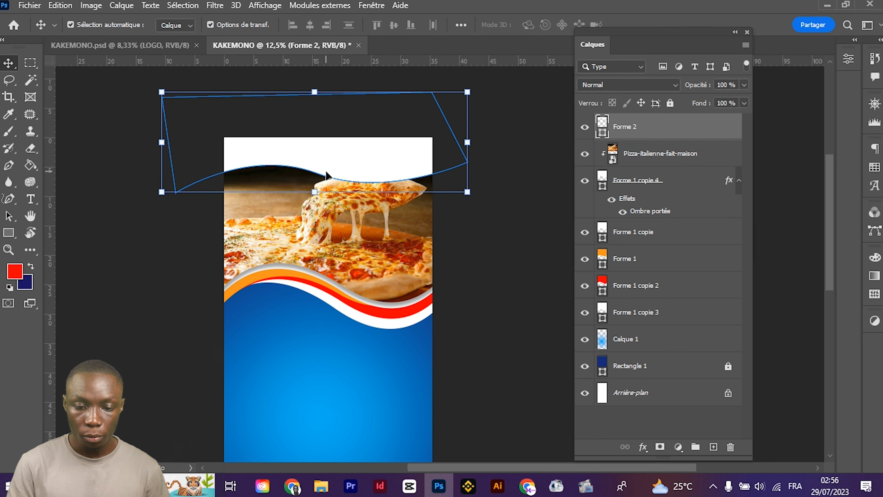
Duplicate the top white wave, colour the lower copy red and shift it down to form a thin red edge
key(ctrl+j)
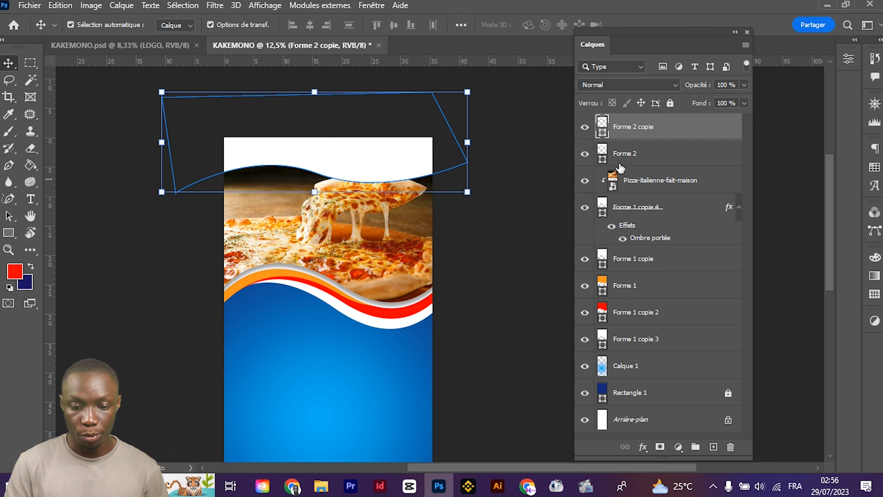
click(621, 157)
click(874, 167)
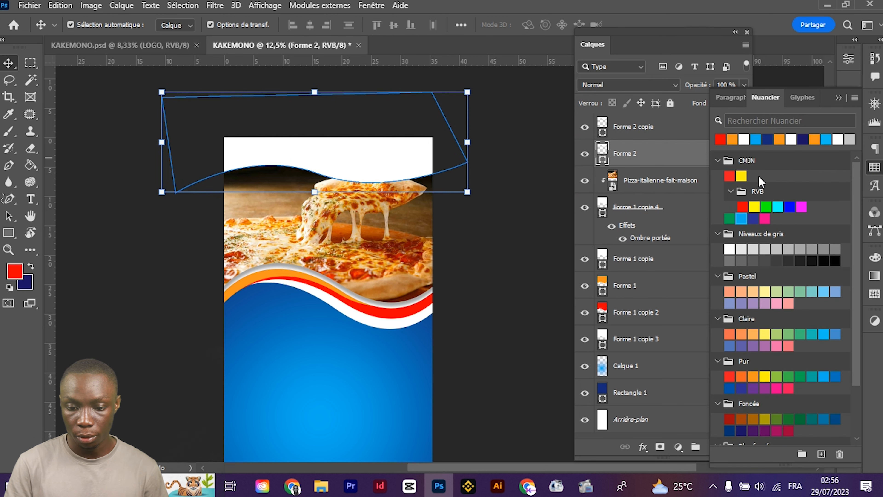
click(722, 142)
key(shift+Down)
key(shift+Down)
key(shift+Down)
key(shift+Down)
key(shift+Down)
key(shift+Down)
key(shift+Down)
key(shift+Down)
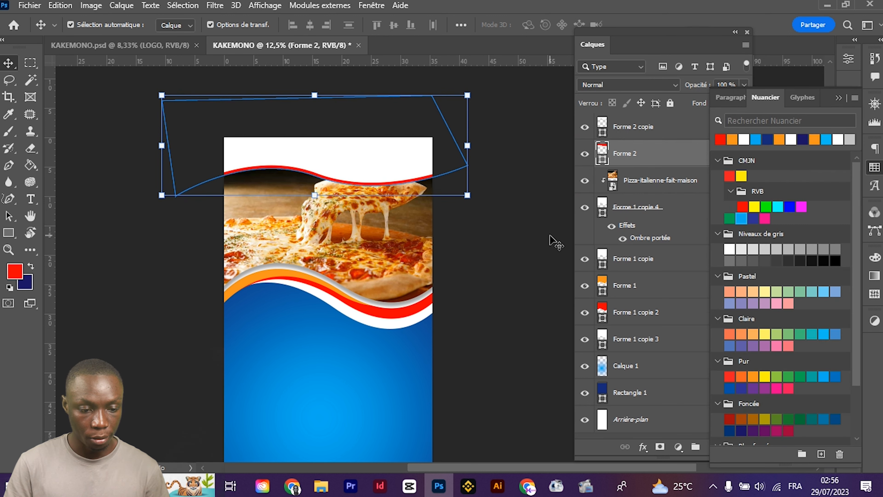
click(128, 354)
Shift the pizza photo slightly down inside its wave shape and deselect it
click(394, 242)
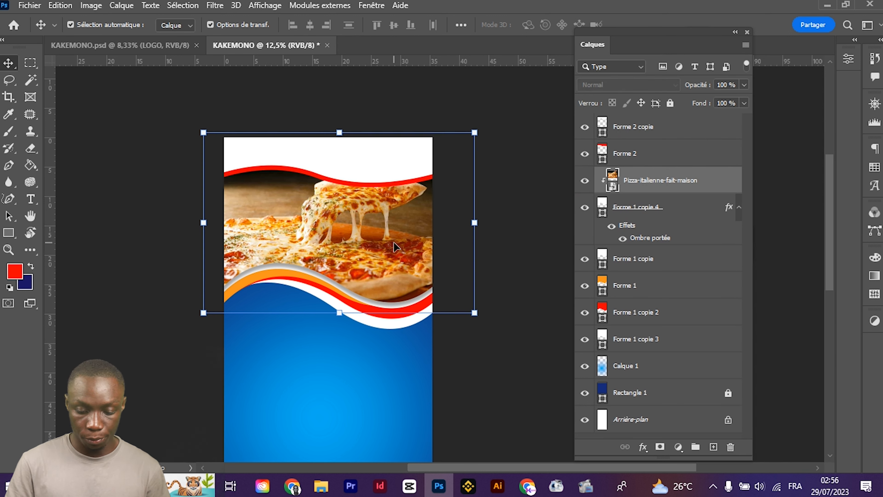
key(shift+Down)
key(shift+Down)
key(shift+Down)
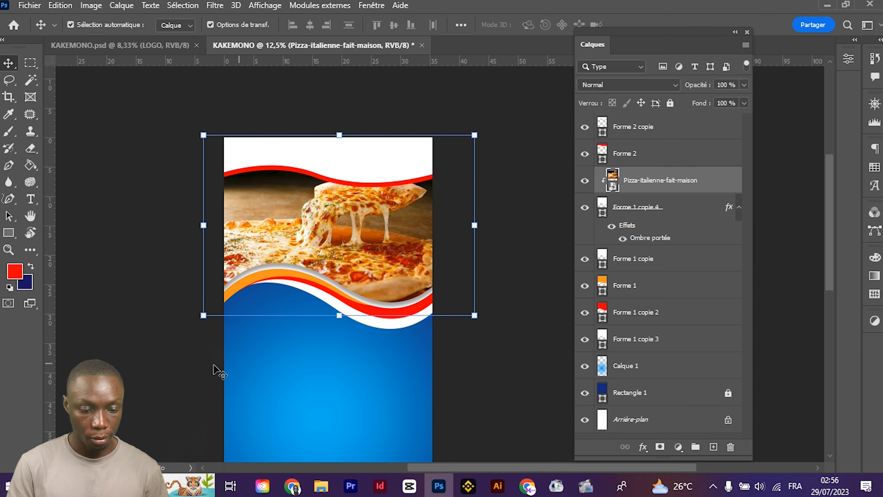
click(173, 383)
Draw a circle about 936 px in diameter with the Ellipse tool on the blue area just below the wave bands
scroll(401, 342, down, 2)
scroll(401, 342, down, 6)
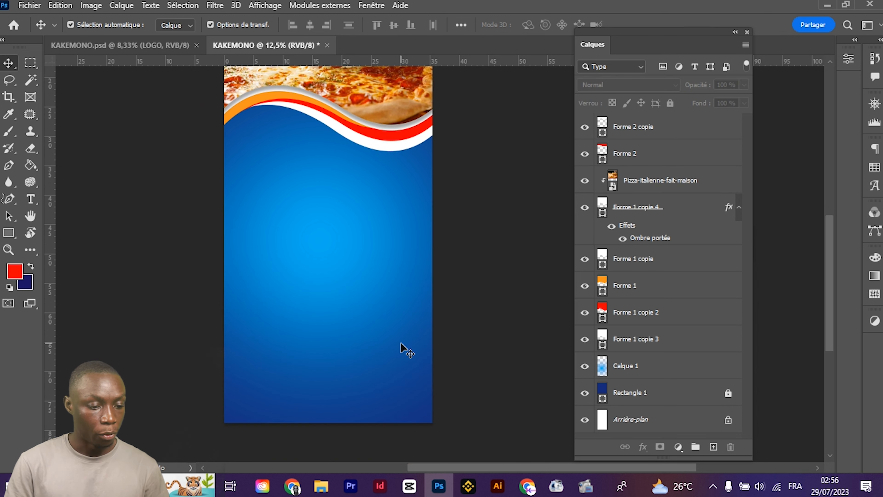
click(9, 236)
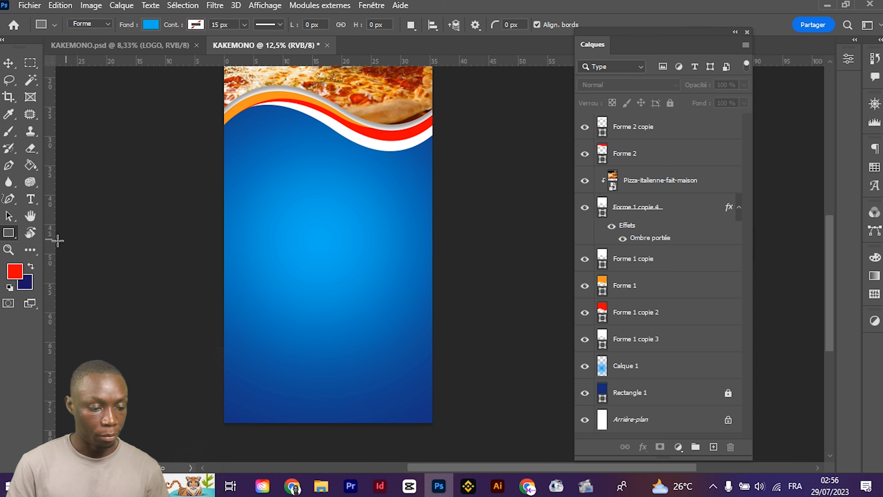
right_click(7, 233)
click(38, 247)
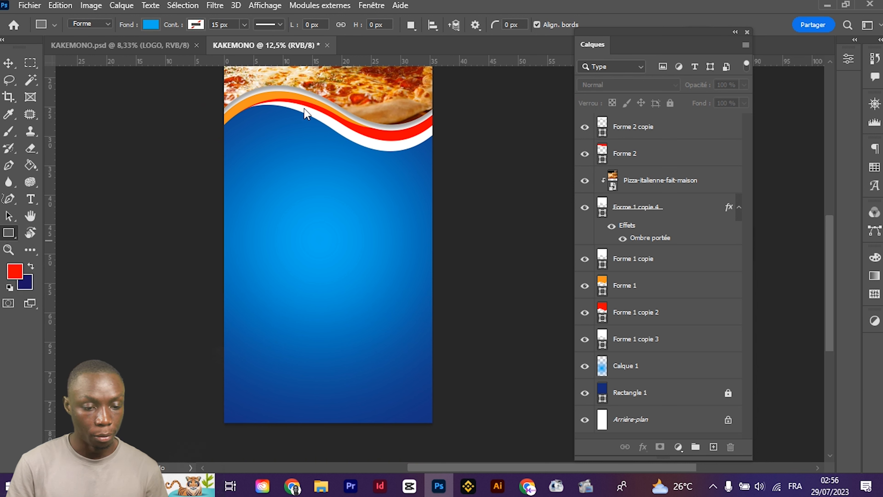
drag(248, 118, 331, 194)
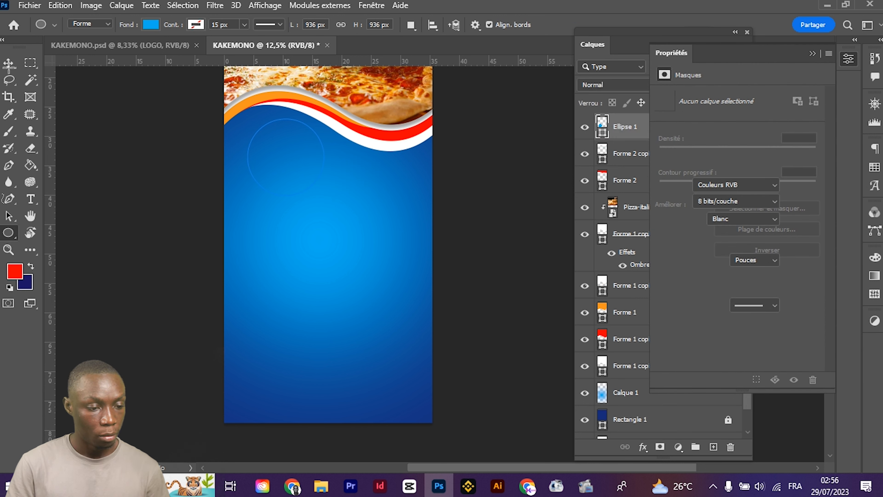
Change the circle's fill to white and move it slightly lower on the blue background
key(v)
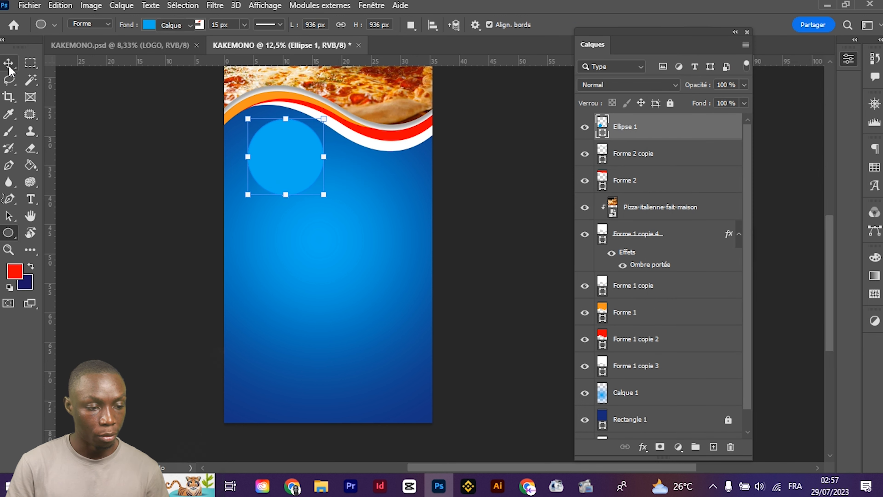
click(874, 168)
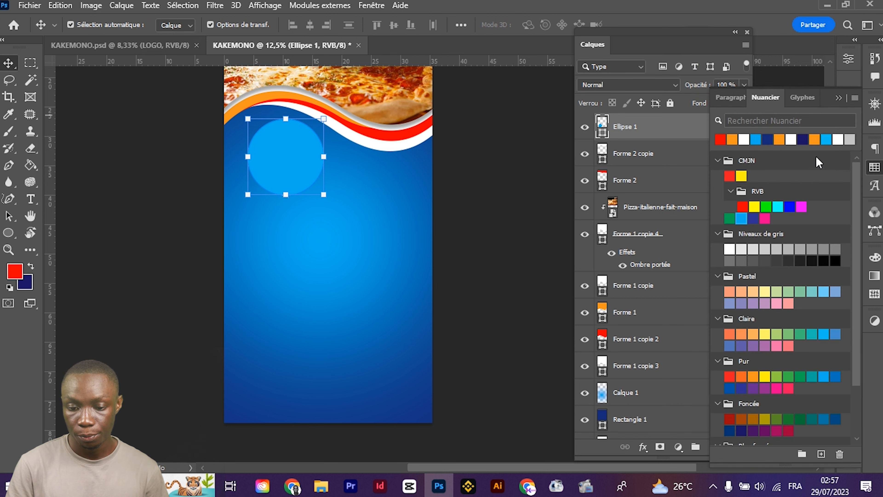
click(743, 139)
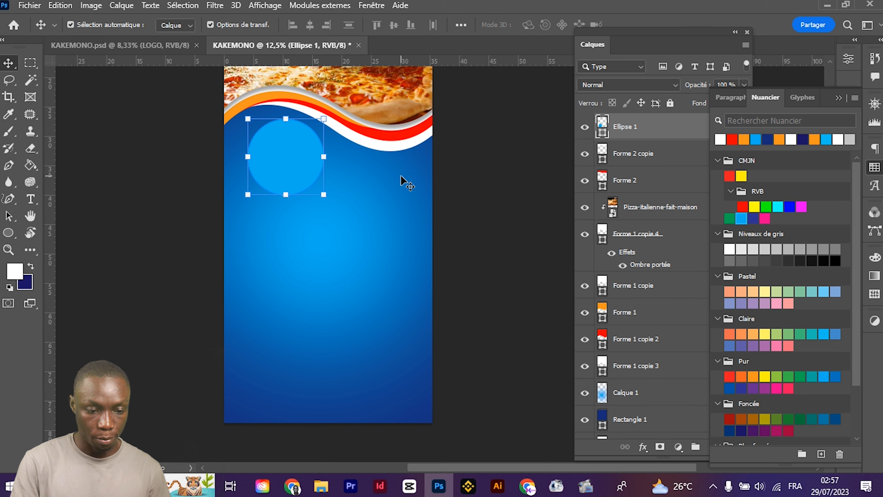
click(17, 235)
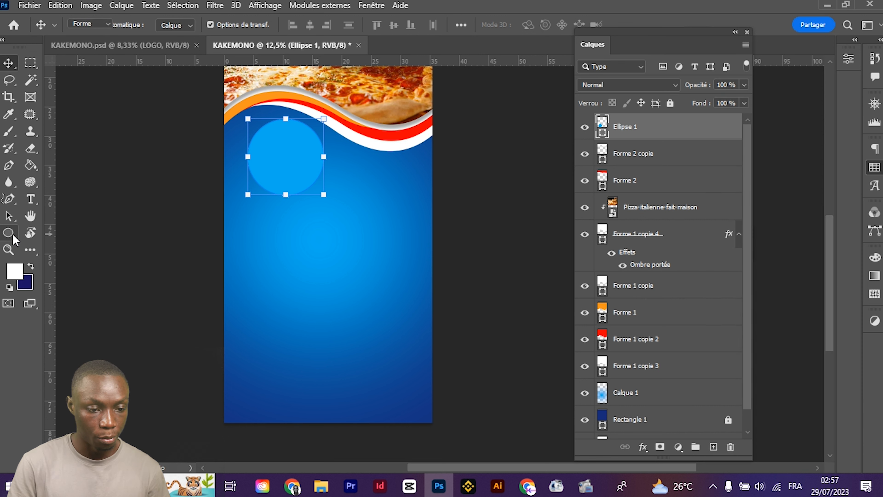
click(151, 24)
click(62, 94)
click(8, 63)
drag(277, 169, 275, 192)
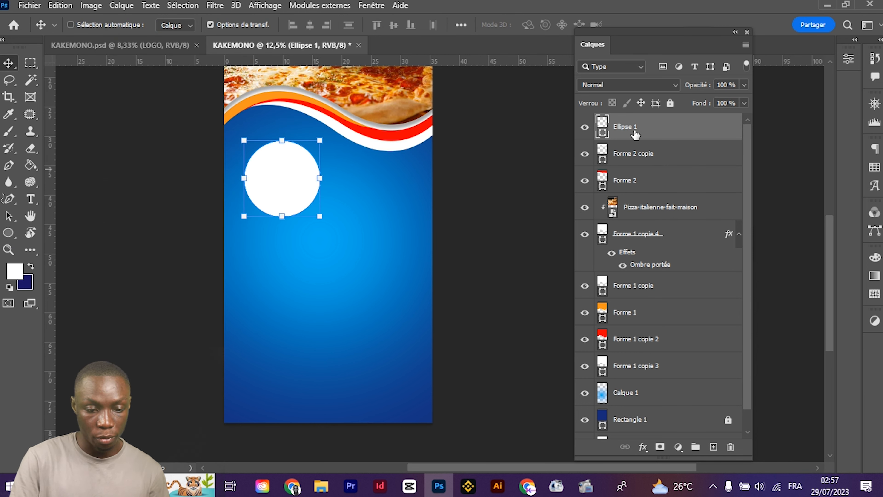
Duplicate the white circle and scale the upper copy to 88% around its centre
key(ctrl+j)
click(640, 163)
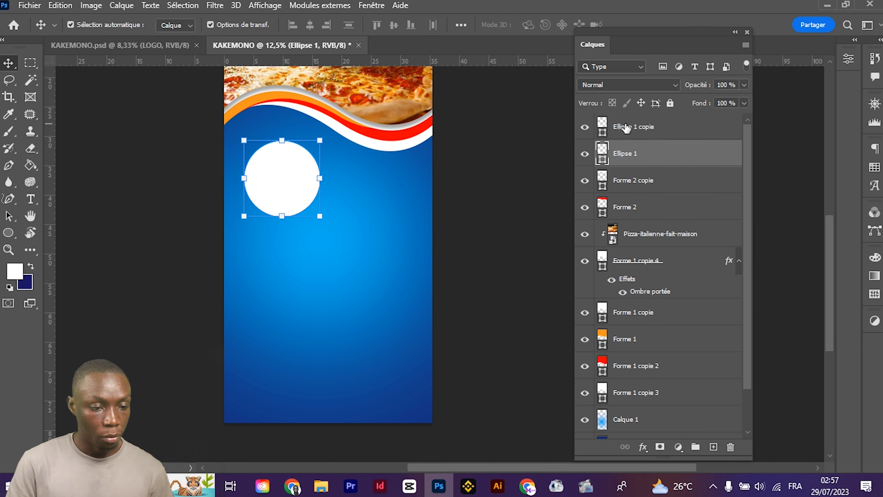
key(alt+bracketright)
key(ctrl+t)
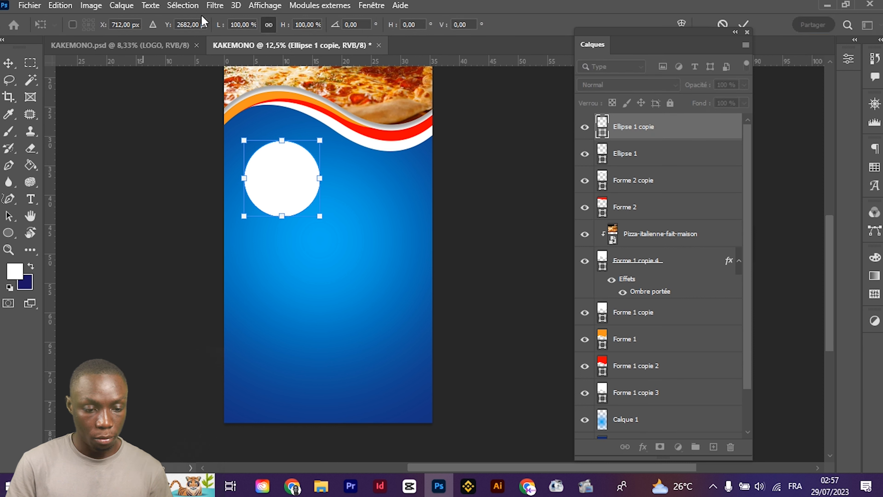
drag(226, 26, 217, 28)
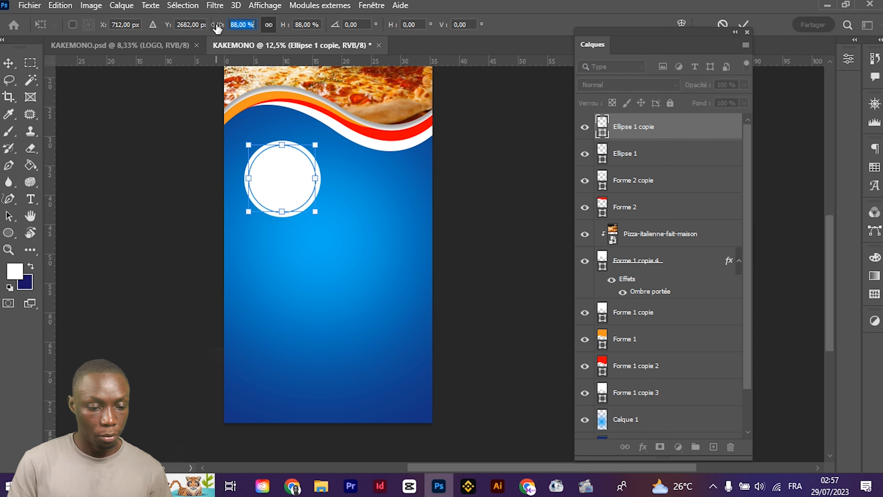
key(Return)
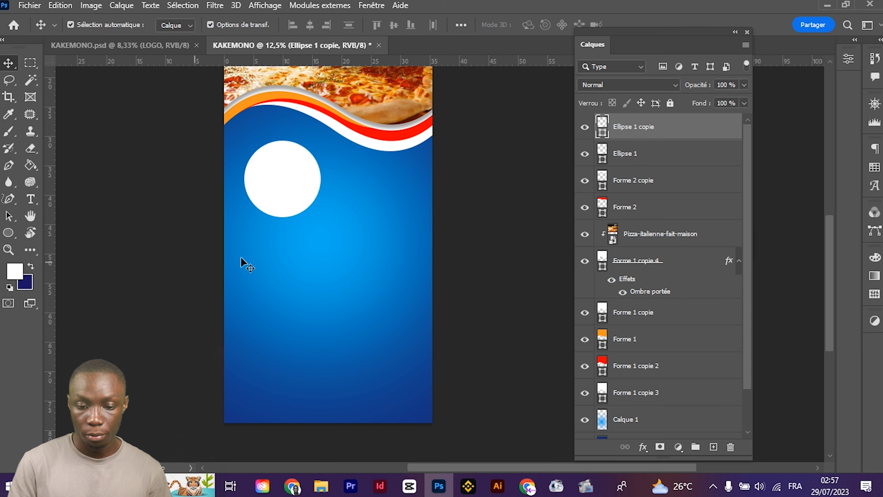
click(207, 261)
Colour the larger circle underneath red to form a ring, and lock the blue glow layer Calque 1
click(277, 216)
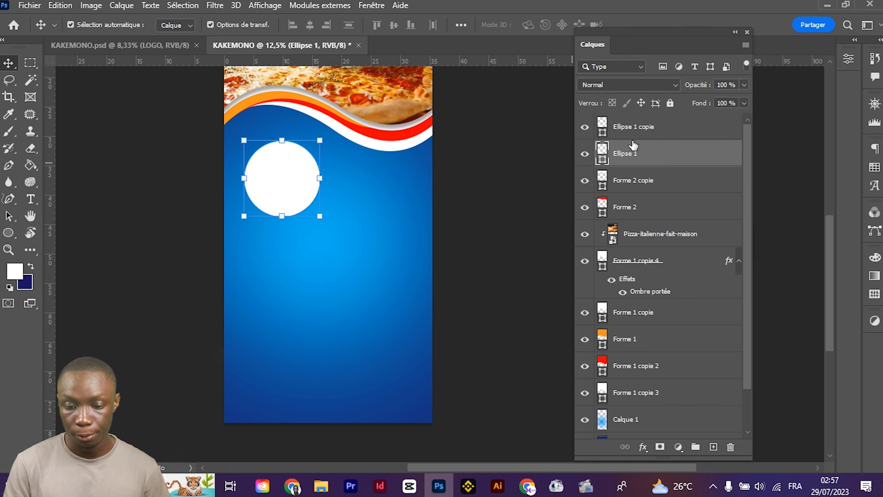
click(870, 169)
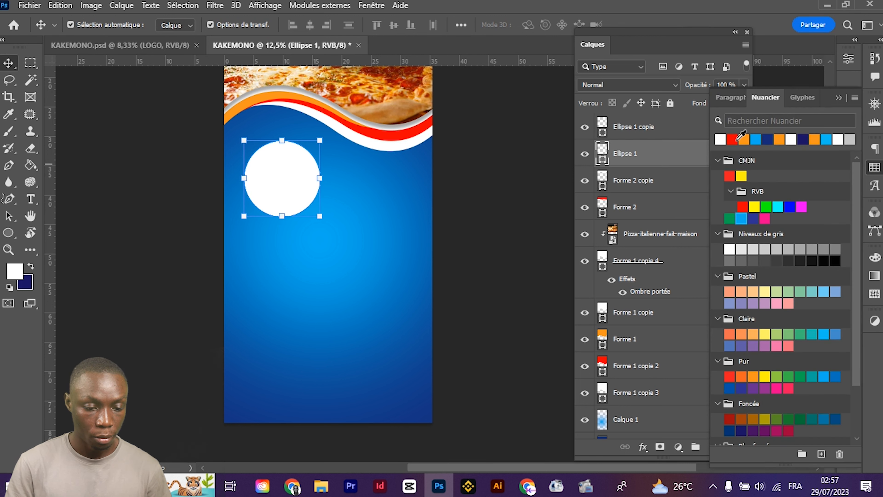
click(733, 139)
click(297, 226)
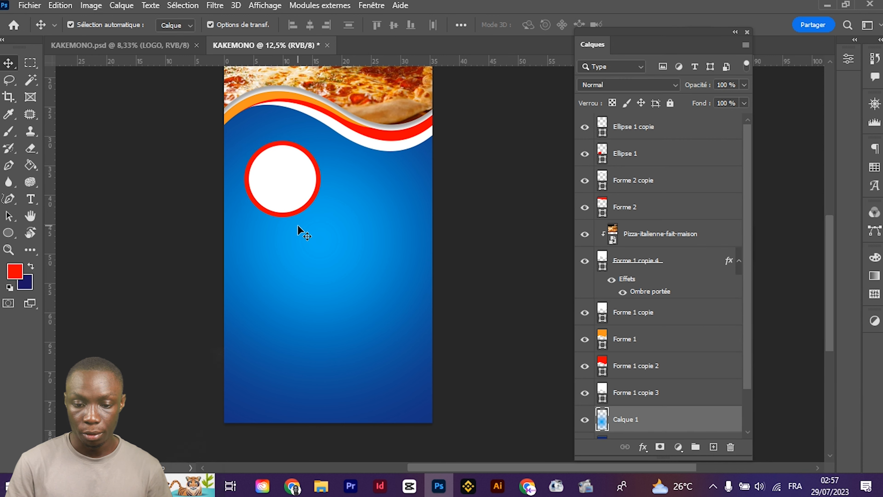
click(670, 103)
Duplicate the red-ringed white circle twice and arrange the three circles in a descending row beneath the wave bands
drag(299, 189, 334, 148)
alt+drag(333, 148, 407, 164)
drag(264, 219, 332, 171)
drag(241, 202, 249, 169)
mouse_move(249, 166)
mouse_down()
mouse_move(256, 147)
mouse_move(256, 155)
mouse_up()
Scale the three ringed circles down together and centre the row with margins on both sides of the banner
drag(258, 224, 388, 188)
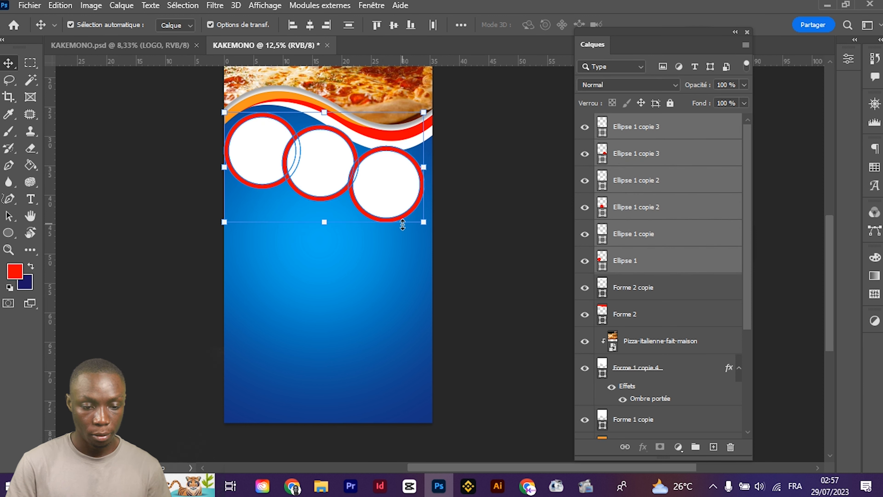
drag(419, 221, 400, 207)
drag(348, 183, 357, 183)
key(Return)
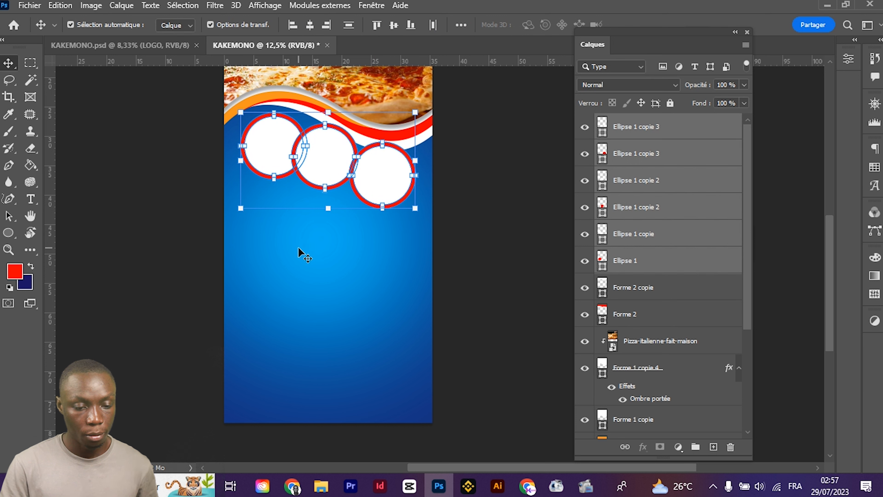
click(302, 221)
Nudge the middle ringed circle upward, closer to the wave bands, and select its red outer disc
drag(302, 223, 316, 173)
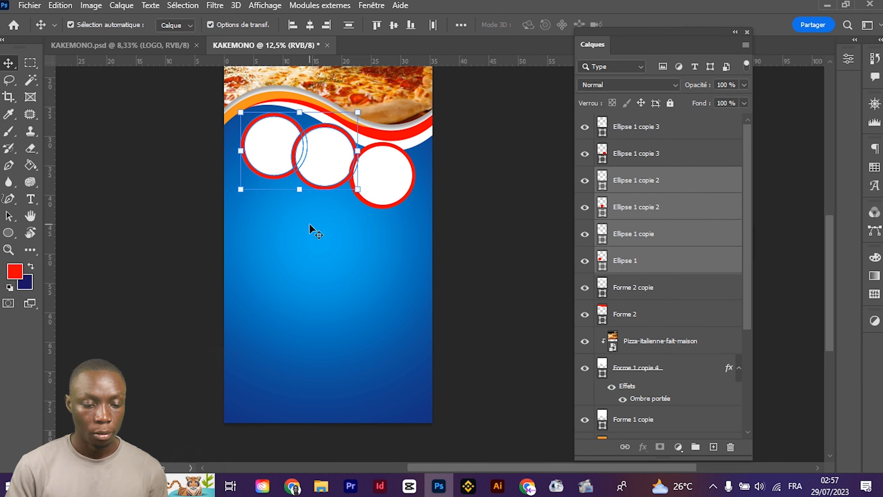
drag(309, 223, 324, 174)
key(shift+Up)
key(shift+Up)
key(shift+Up)
key(shift+Up)
key(shift+Up)
key(shift+Up)
key(shift+Up)
key(shift+Up)
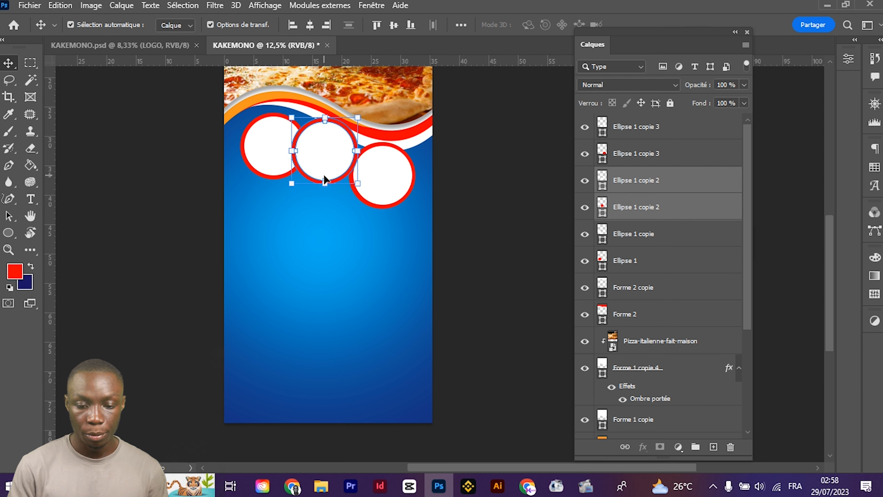
click(340, 226)
click(331, 184)
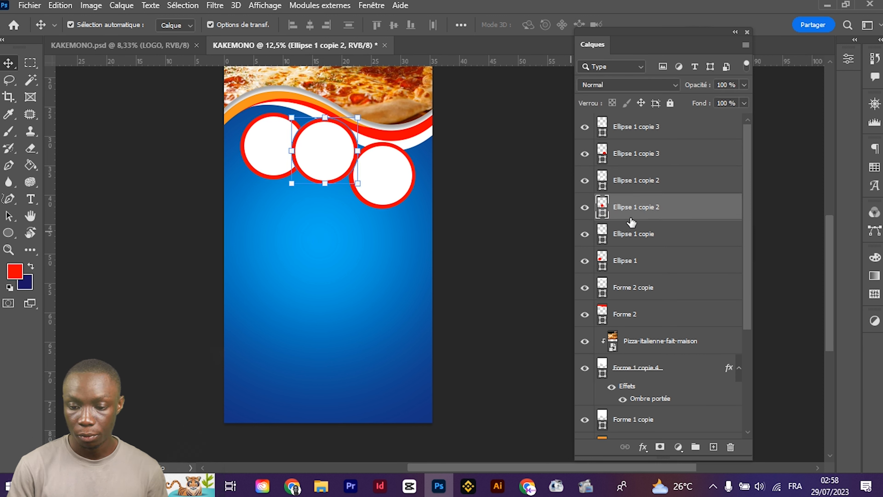
Recolour the middle circle's outer disc white and the first circle's outer disc light blue
click(874, 169)
click(733, 139)
click(274, 217)
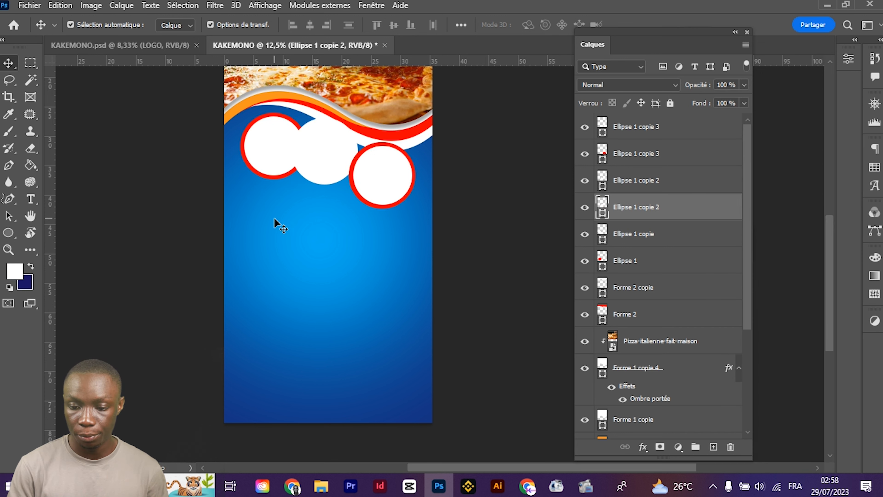
click(272, 175)
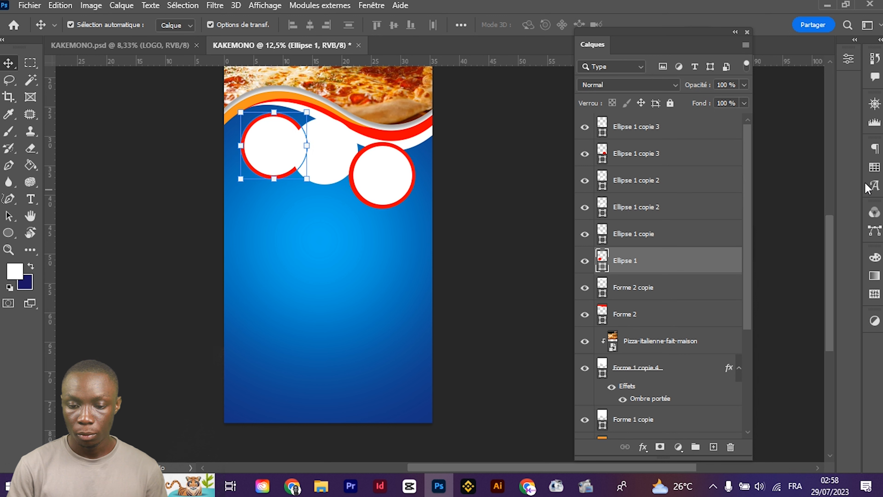
click(874, 168)
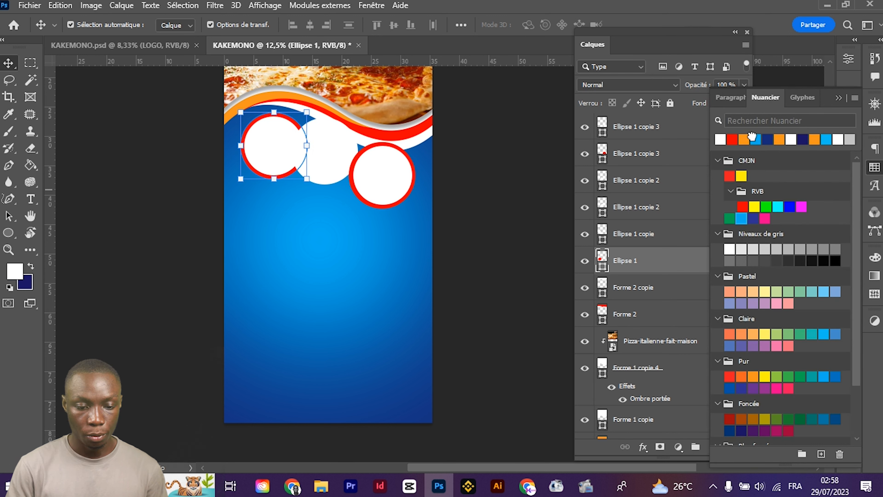
click(754, 138)
click(411, 194)
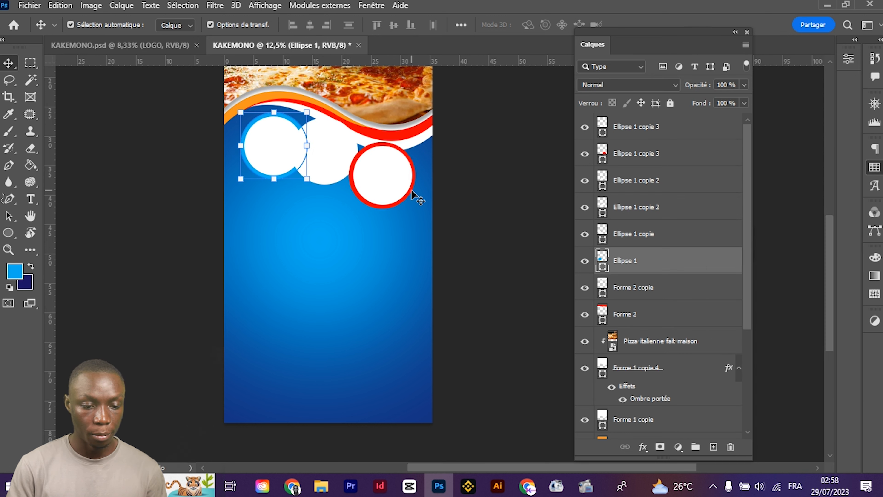
click(371, 241)
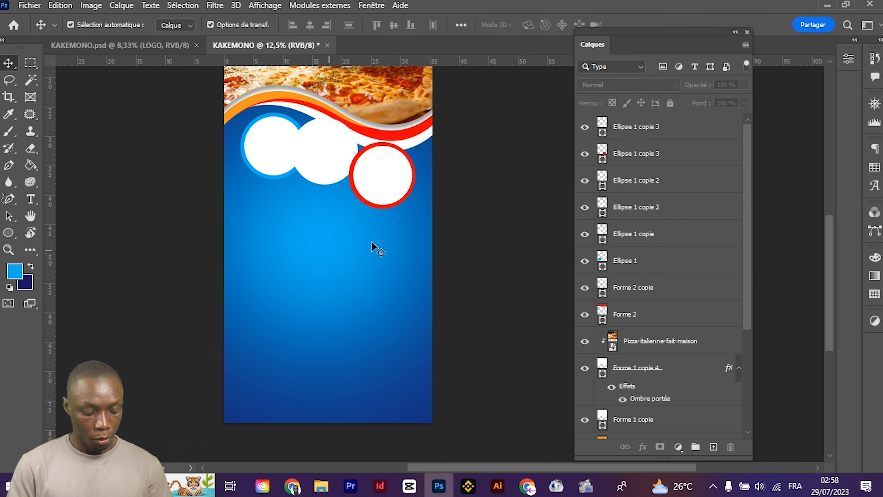
Place the i187767-sandwich-vegetarien image directly above the first white circle's layer, moved and scaled to cover that circle
click(283, 153)
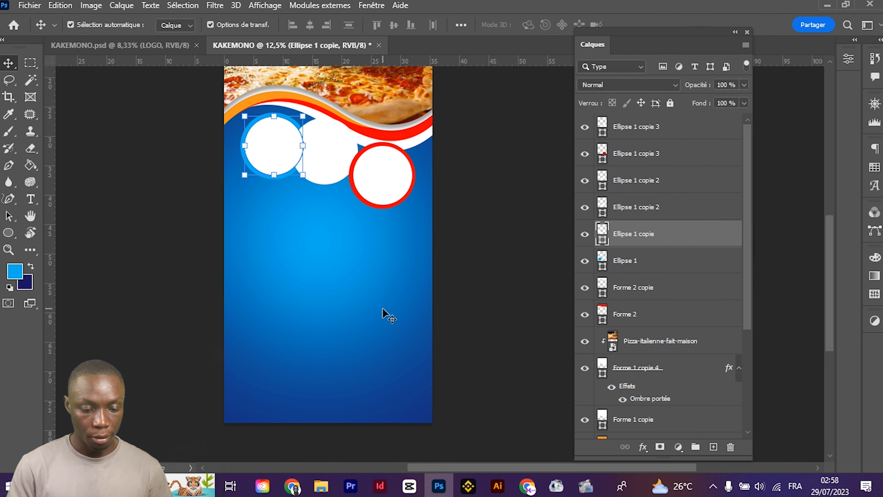
key(super+d)
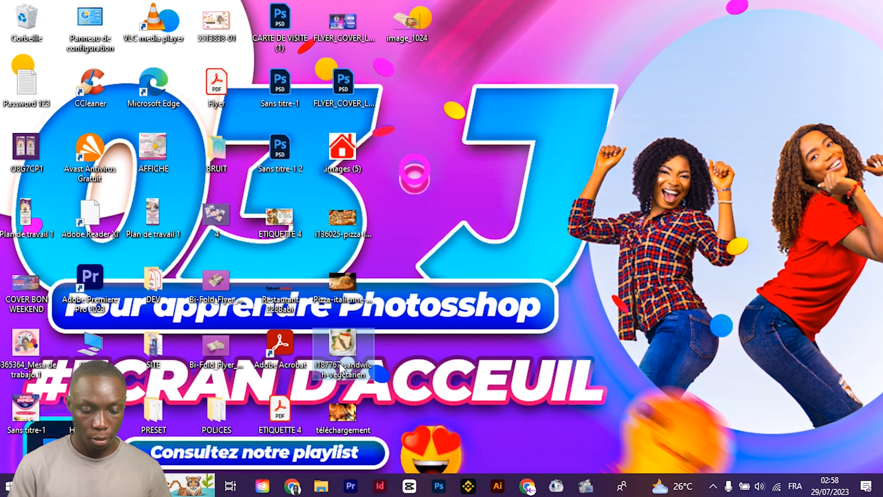
drag(343, 348, 262, 153)
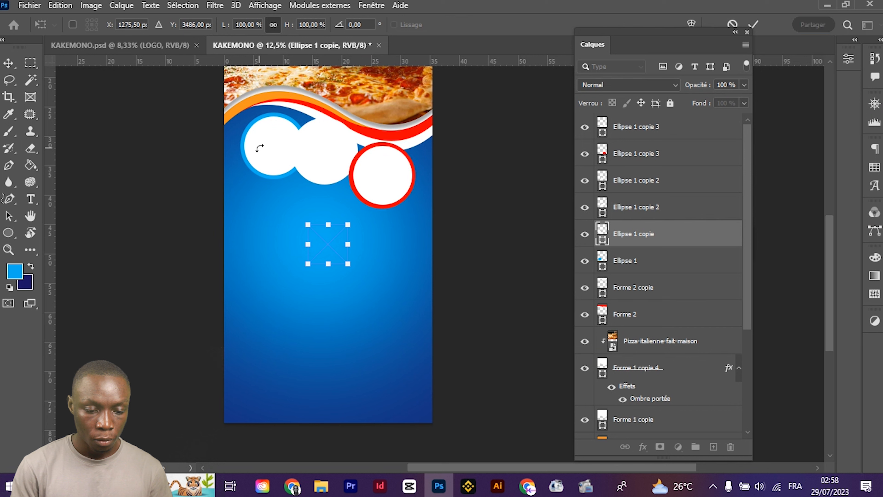
drag(350, 222, 267, 150)
key(Return)
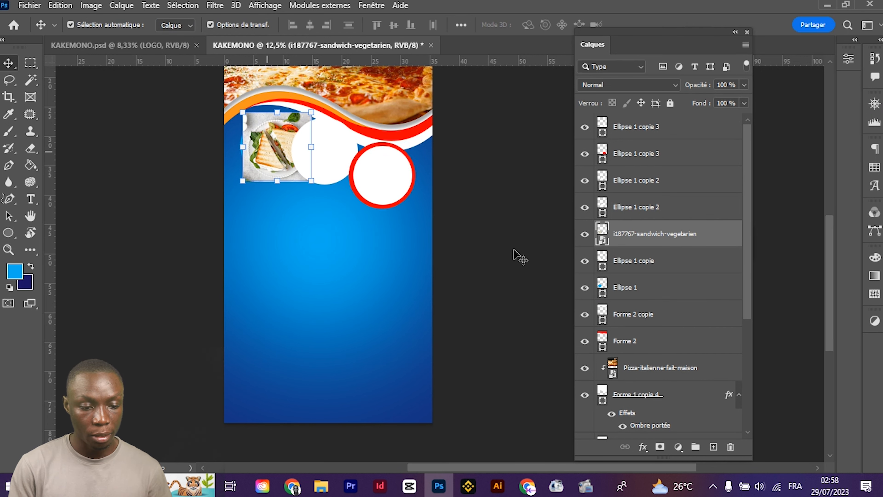
Clip the sandwich image into the white circle Ellipse 1 copie with a clipping mask
click(622, 260)
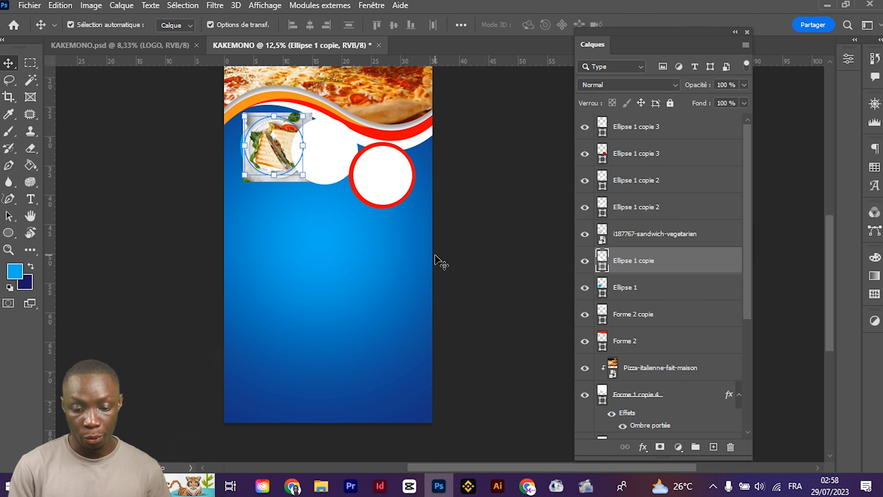
click(673, 235)
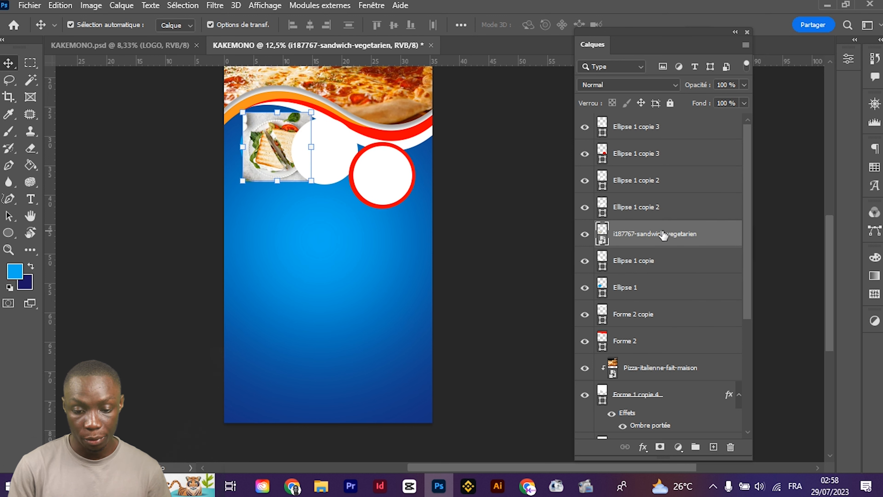
click(638, 267)
click(637, 236)
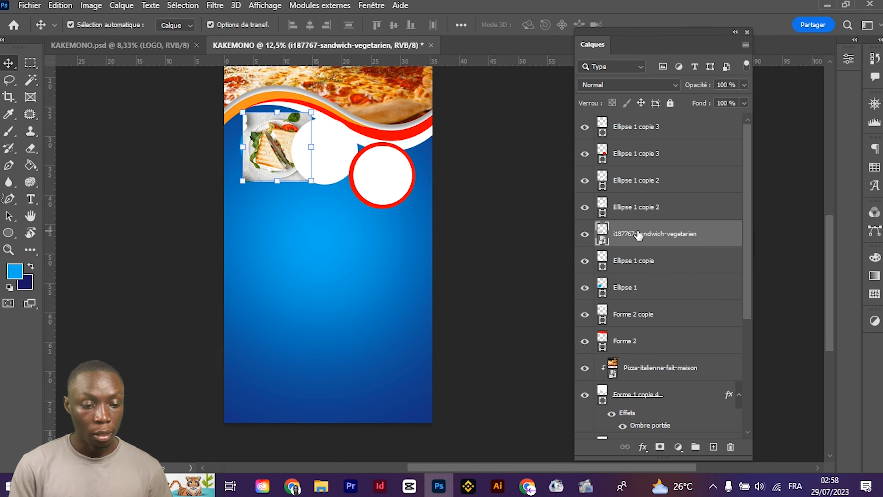
right_click(637, 236)
click(681, 323)
Place the téléchargement chicken image above the middle white circle's layer, enlarged to about 406 % to cover the circle
click(827, 4)
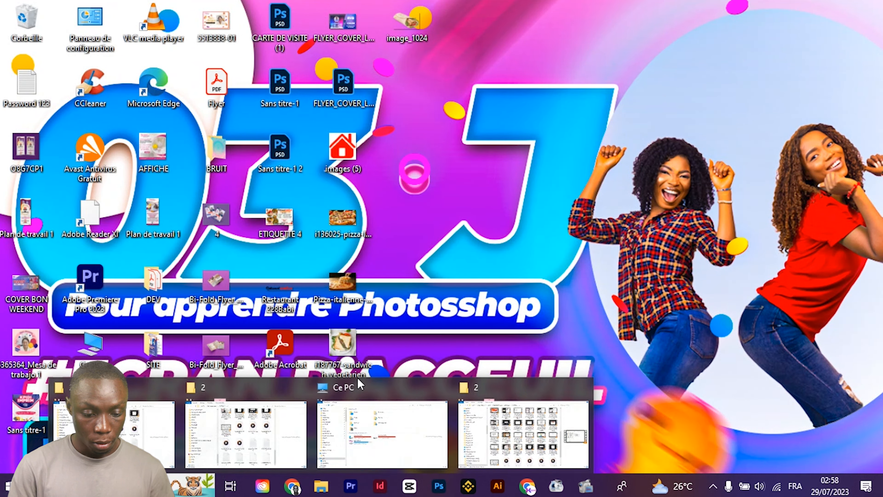
click(361, 422)
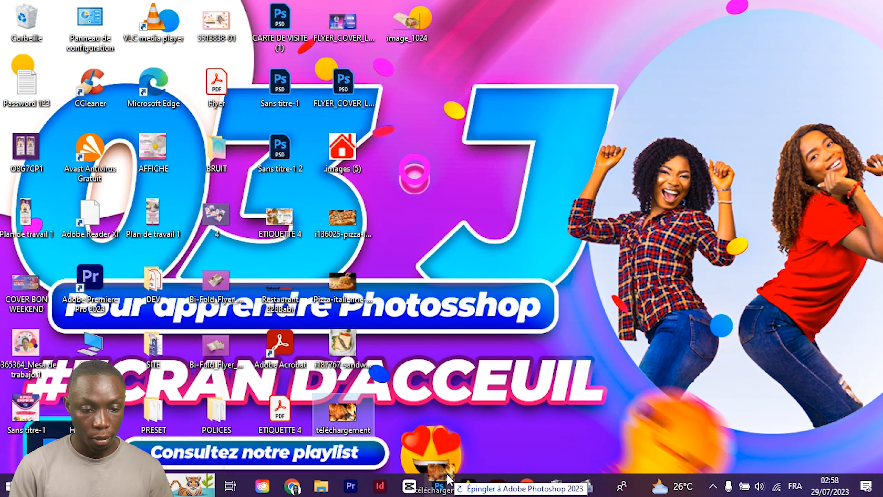
click(448, 486)
drag(448, 487, 326, 151)
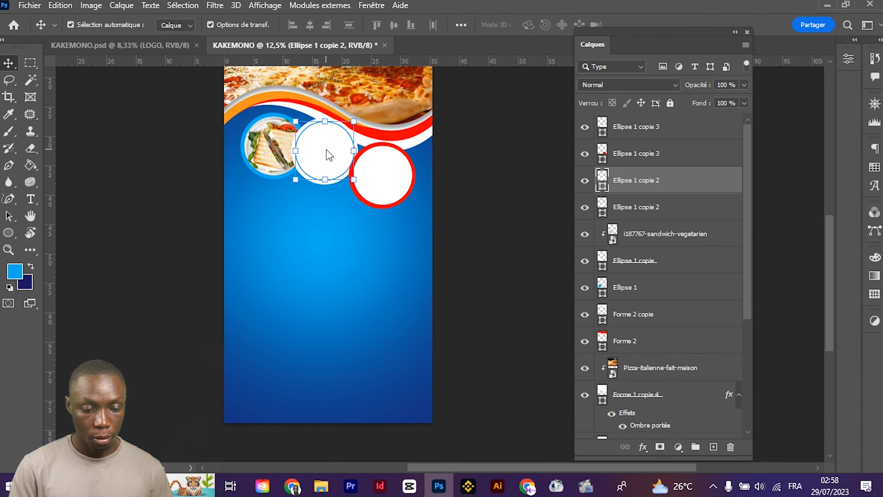
drag(328, 231, 339, 152)
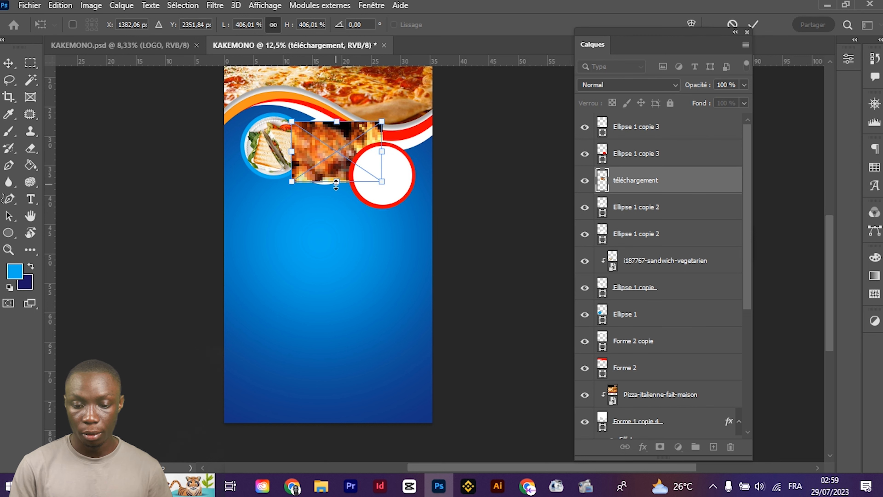
key(Return)
Clip the téléchargement chicken image into the middle circle with a clipping mask
right_click(661, 181)
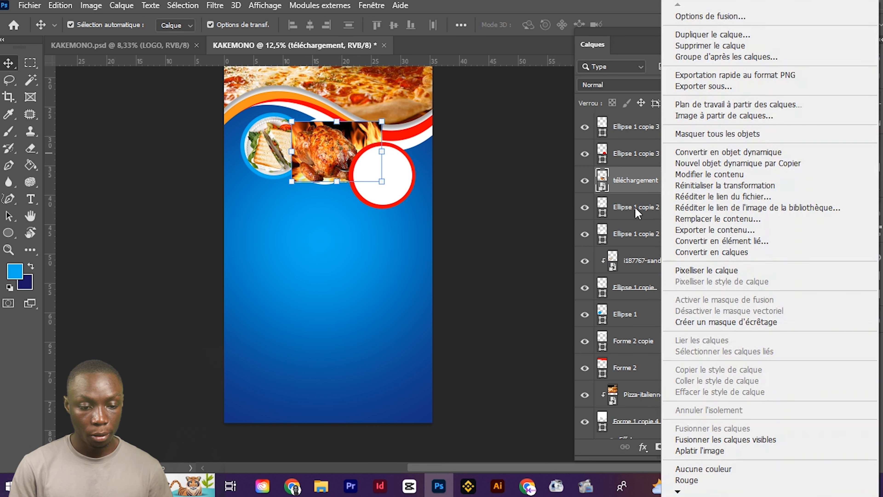
click(680, 323)
click(345, 203)
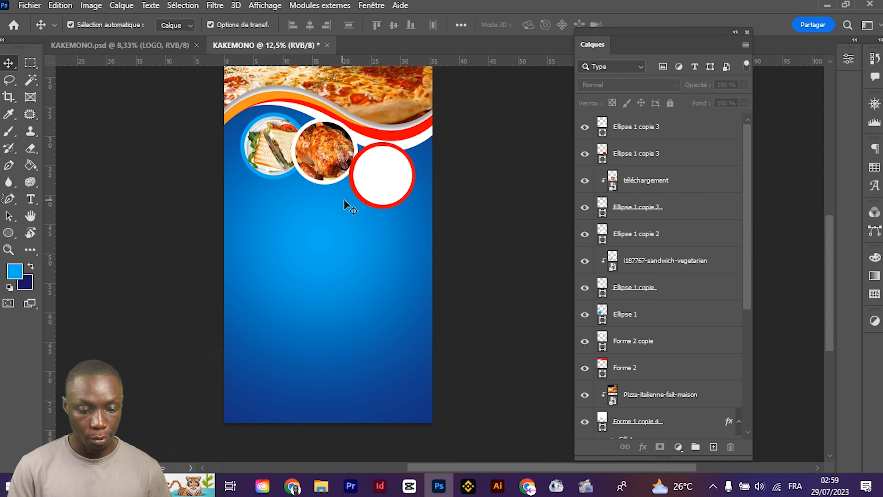
Place the i136025-pizza-legere image over the third, red-ringed circle, scaled to about 107 %
click(382, 179)
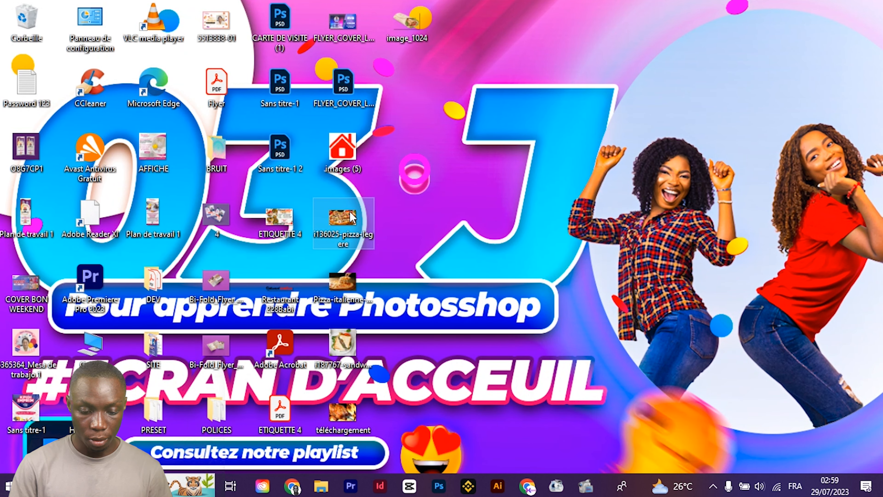
drag(351, 220, 372, 186)
scroll(372, 198, up, 4)
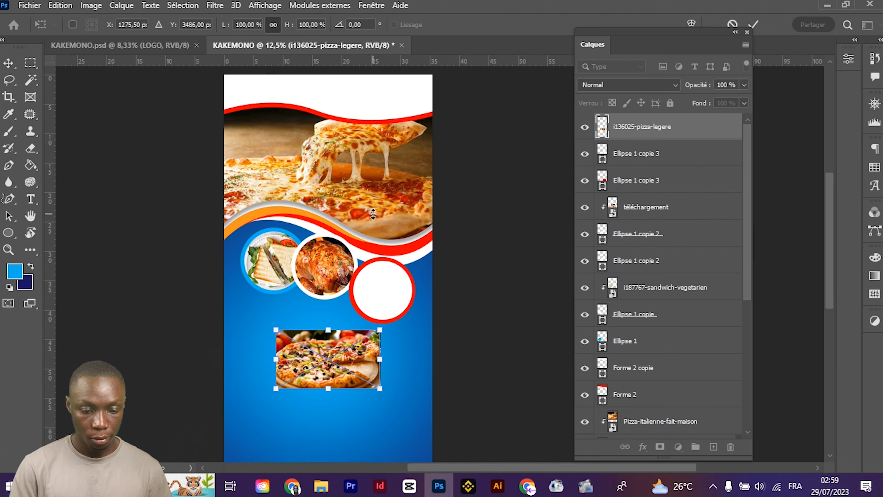
drag(330, 368, 384, 294)
drag(390, 327, 390, 330)
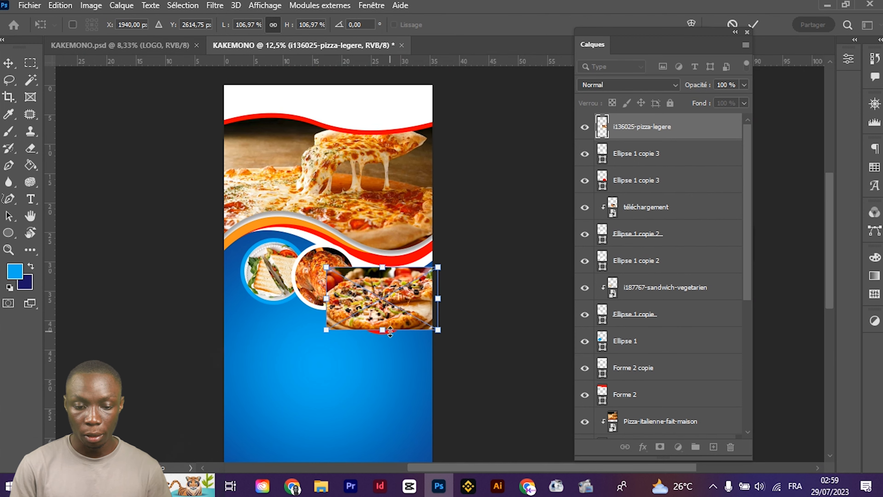
key(Return)
Clip the i136025-pizza-legere image into the red-ringed circle with a clipping mask
right_click(670, 135)
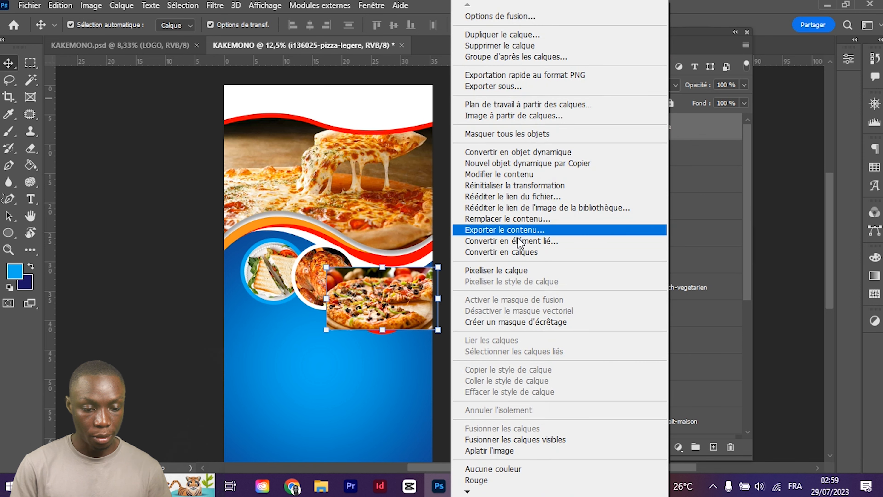
click(469, 323)
click(139, 302)
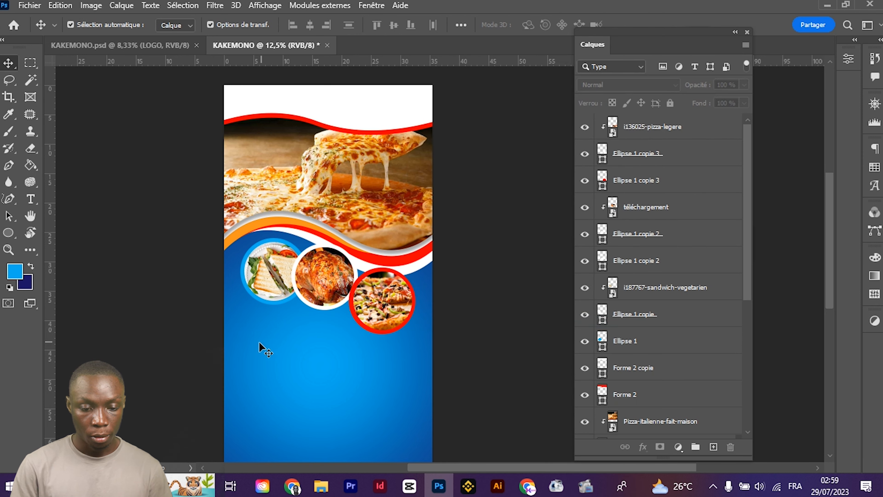
Lock the Pizza-italienne-fait-maison header layer and shift the three picture circles together slightly to the left
drag(437, 277, 497, 291)
click(537, 281)
drag(439, 287, 410, 216)
click(670, 103)
drag(423, 363, 285, 232)
drag(325, 283, 321, 286)
click(306, 392)
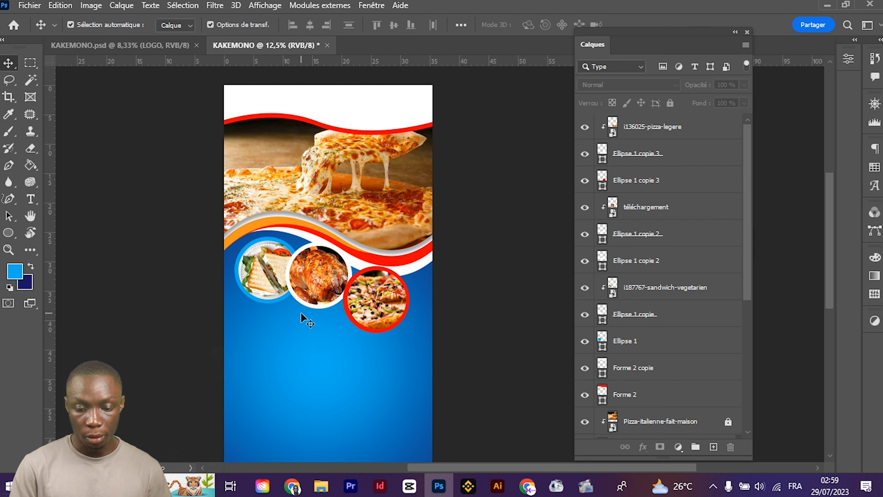
Add a drop shadow to the chicken circle's white outer disc with 35 % opacity, 26 px distance and 54 px size
click(303, 304)
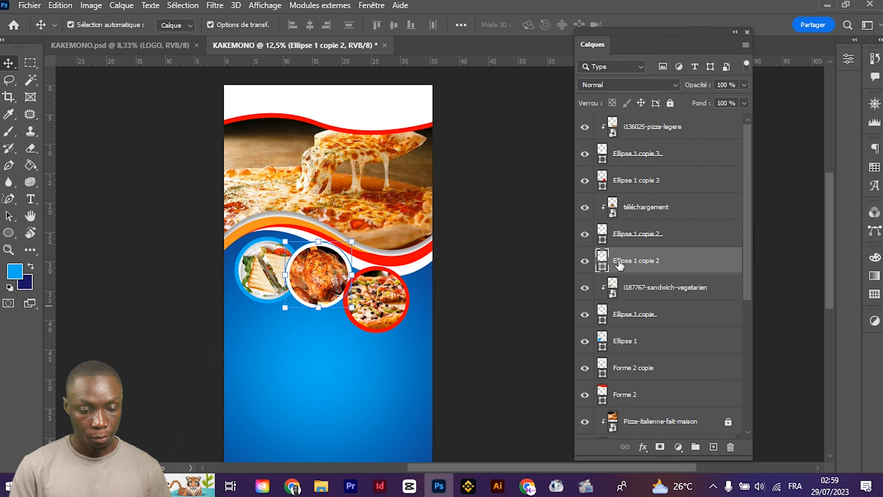
double_click(628, 261)
key(Return)
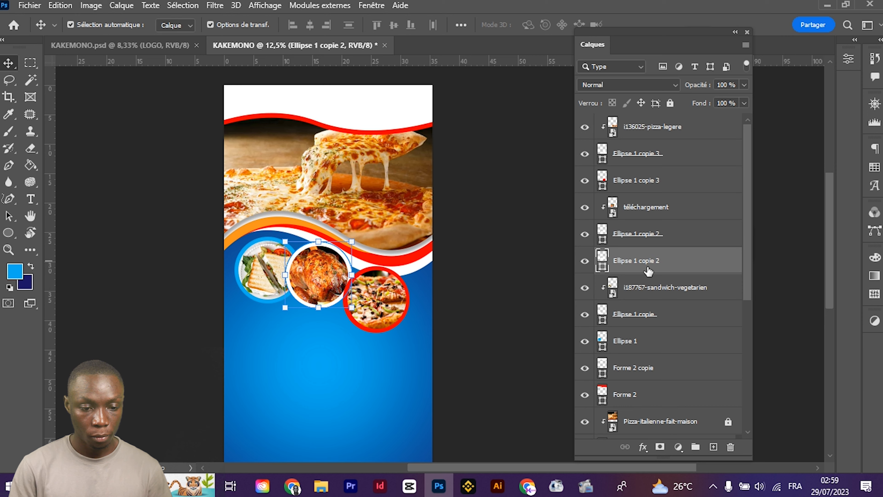
double_click(692, 261)
drag(393, 33, 482, 1)
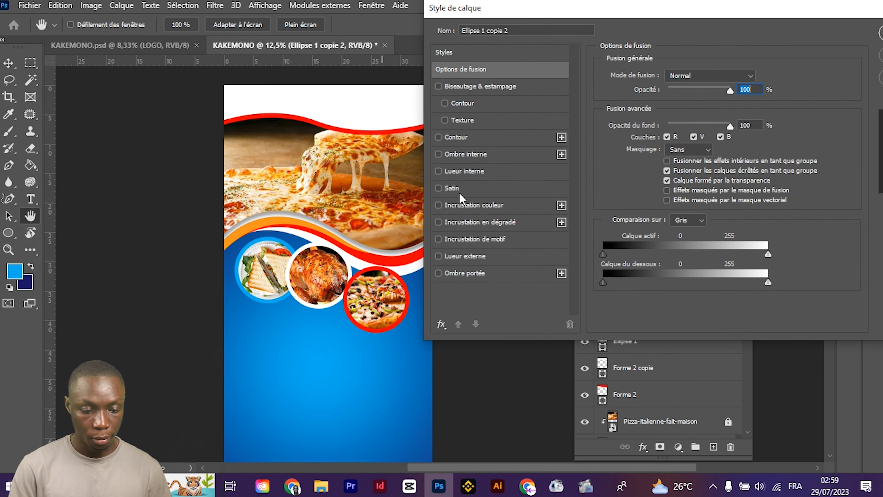
click(438, 273)
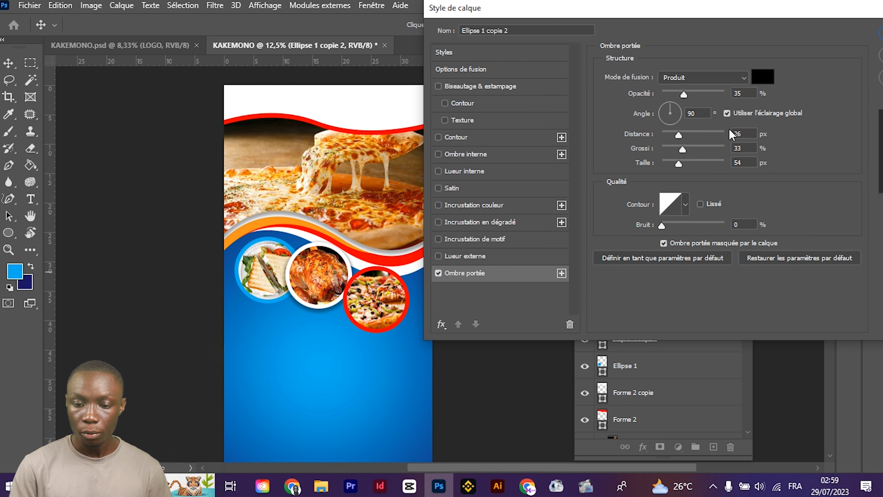
drag(800, 9, 680, 46)
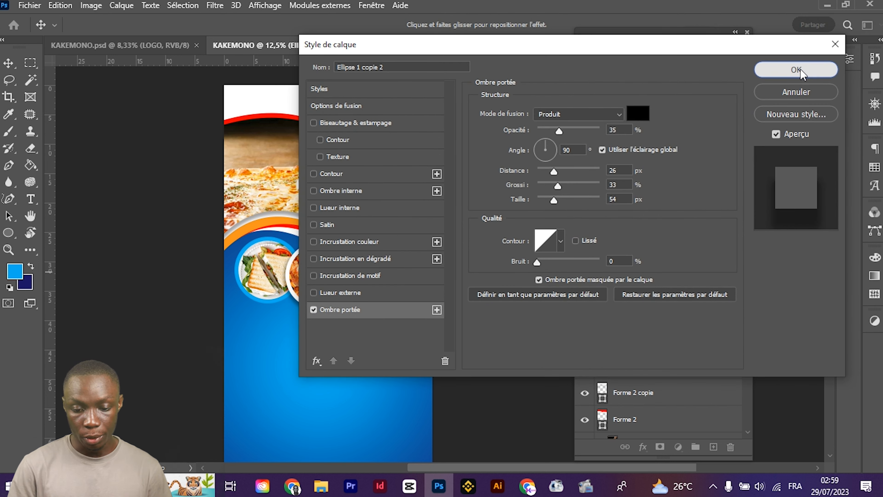
click(800, 68)
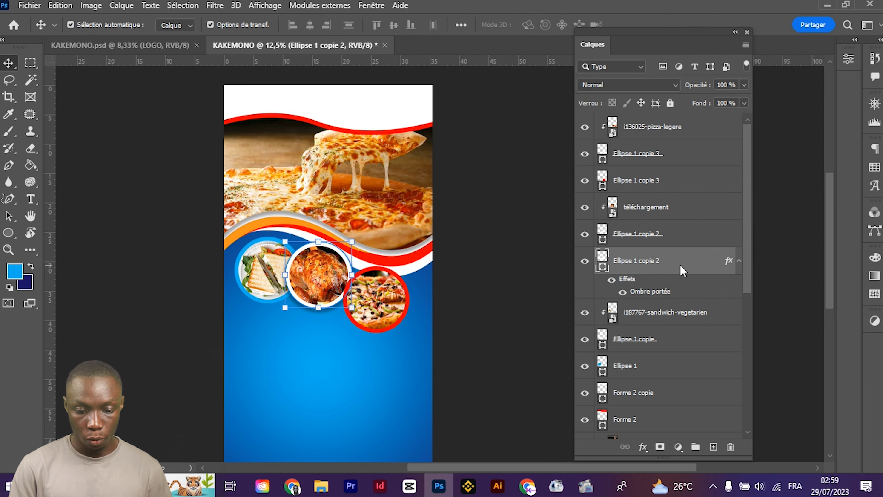
Copy the white disc's layer style and paste it onto the pizza circle's red outer disc
right_click(681, 271)
click(487, 315)
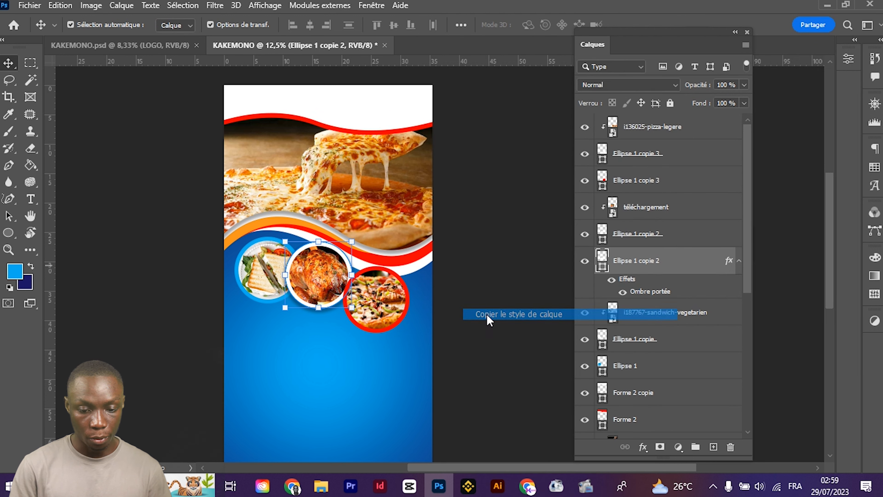
click(374, 330)
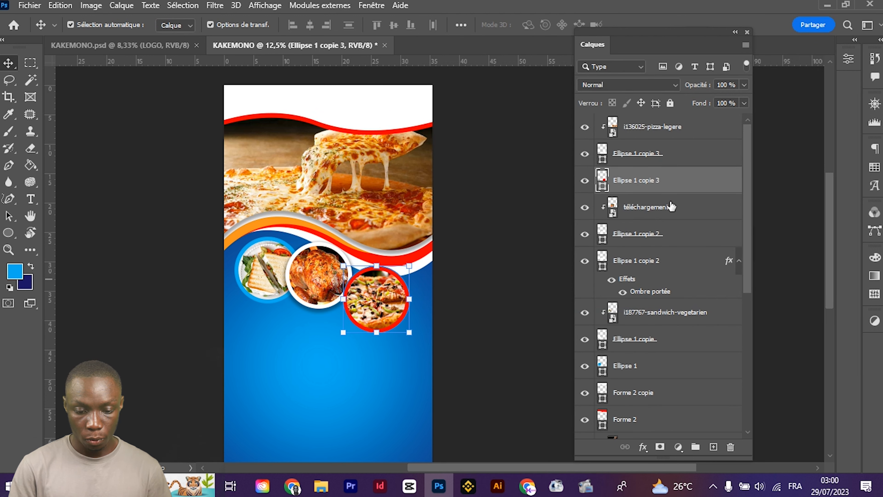
right_click(674, 182)
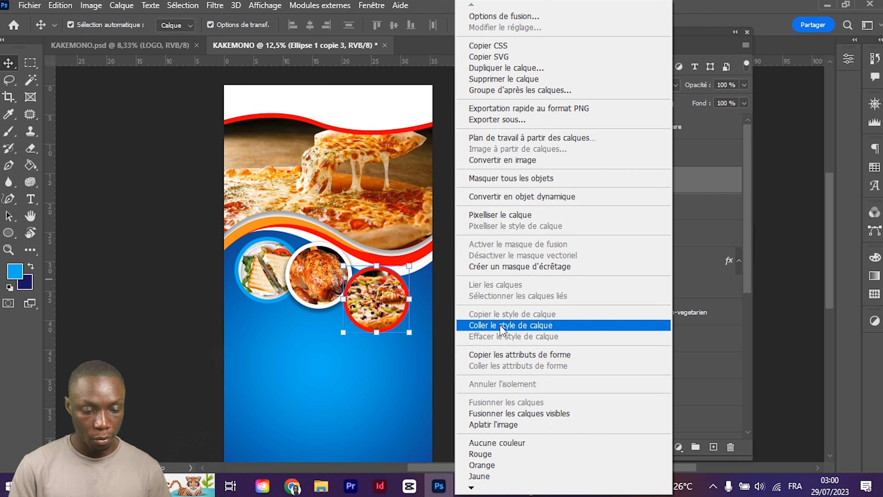
click(510, 325)
Paste the copied drop shadow layer style onto the sandwich circle's blue outer disc
click(253, 298)
click(251, 297)
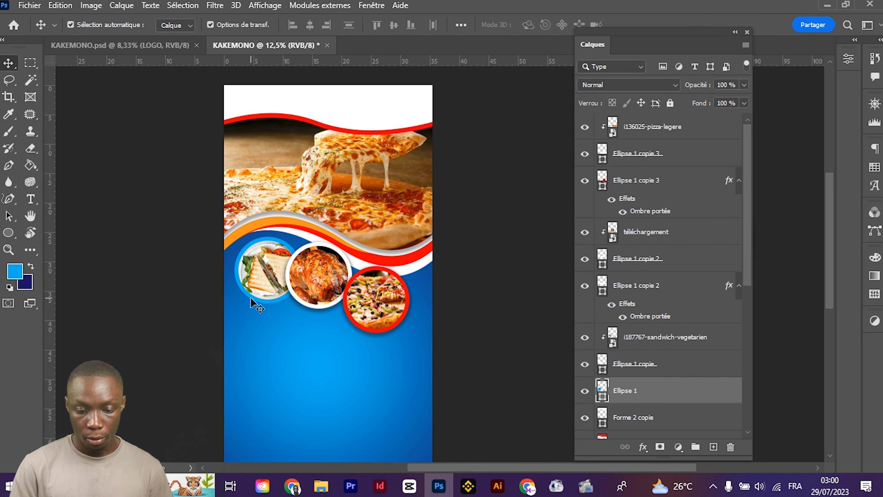
right_click(673, 400)
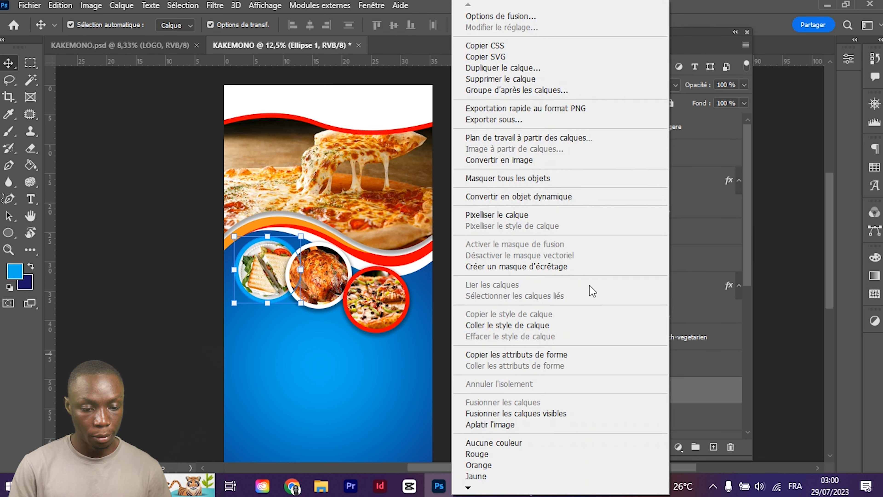
click(527, 326)
scroll(339, 327, down, 3)
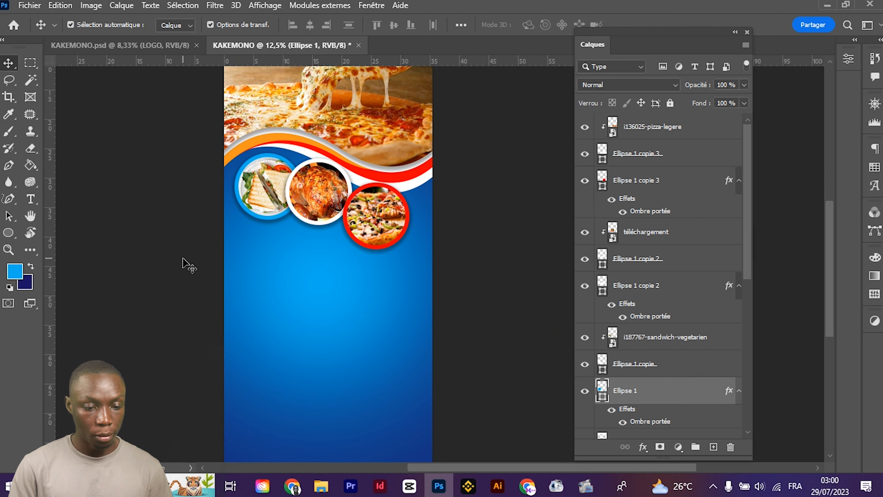
click(183, 262)
Add a text line reading "Du bon" on the blue background below the chicken circle
scroll(292, 289, down, 3)
scroll(143, 226, up, 6)
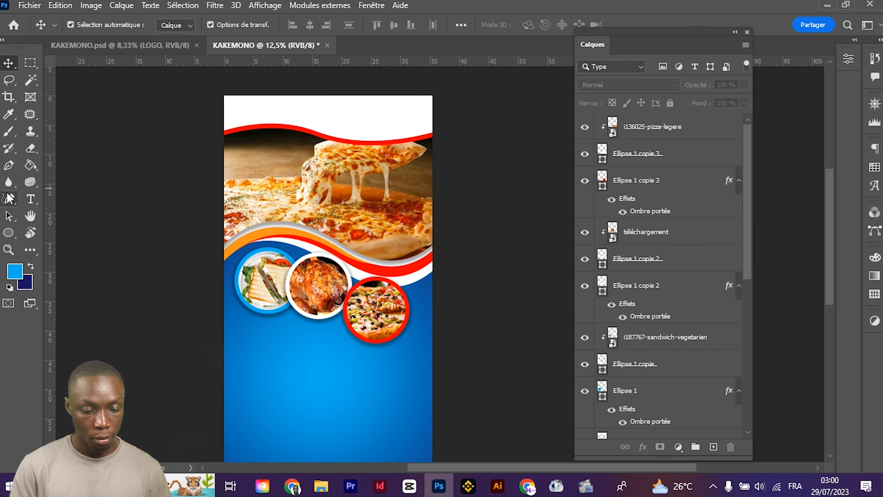
click(31, 199)
click(301, 338)
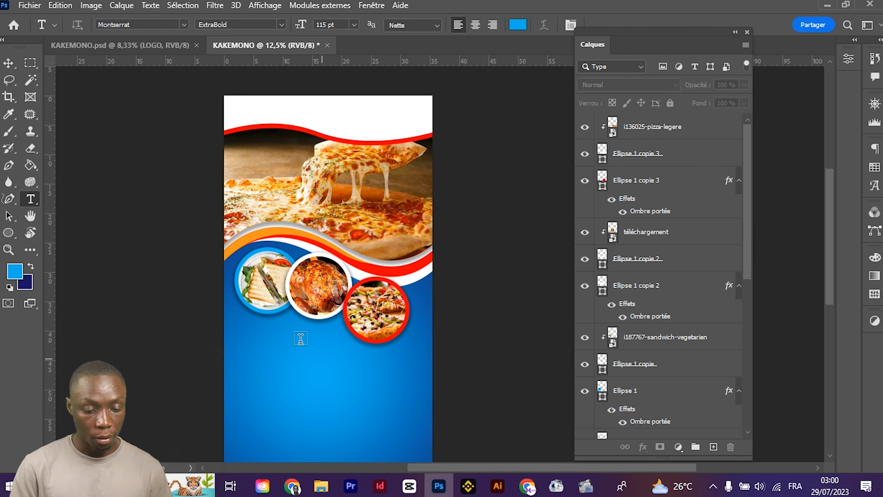
click(301, 337)
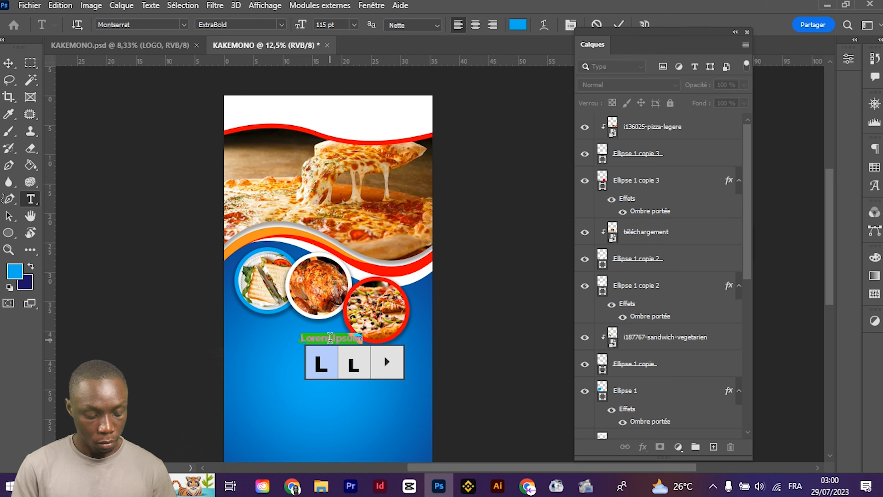
click(331, 337)
key(ctrl+a)
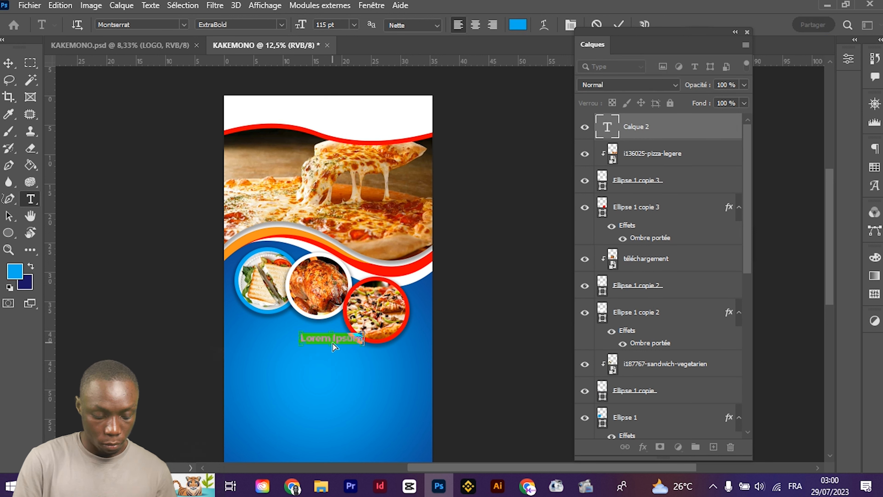
text(N)
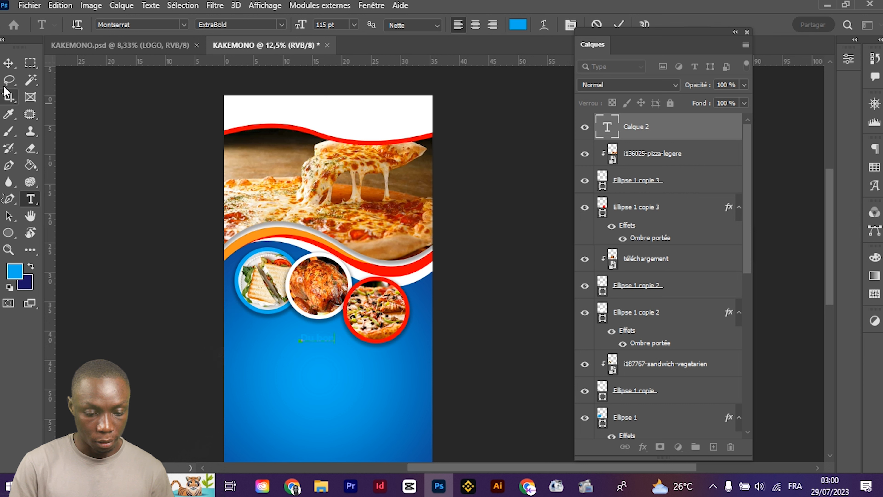
Scale the "Du bon" text up to about 167 pt
click(8, 63)
drag(332, 333, 350, 328)
key(Return)
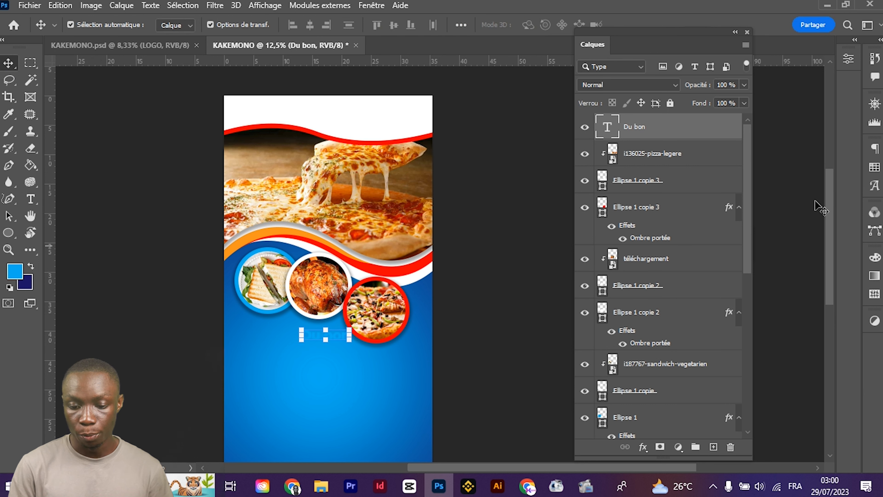
Set the "Du bon" text in the Analyzer Demo font and colour it white
drag(647, 44, 634, 143)
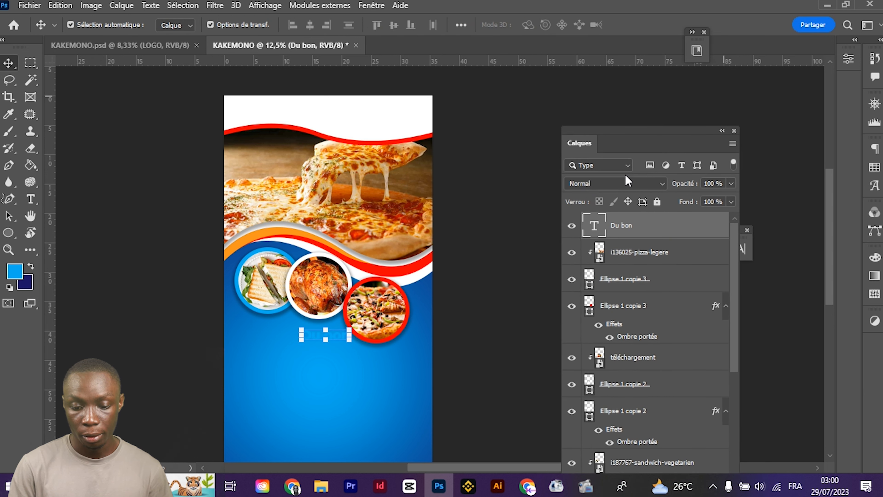
click(743, 248)
drag(639, 248, 646, 130)
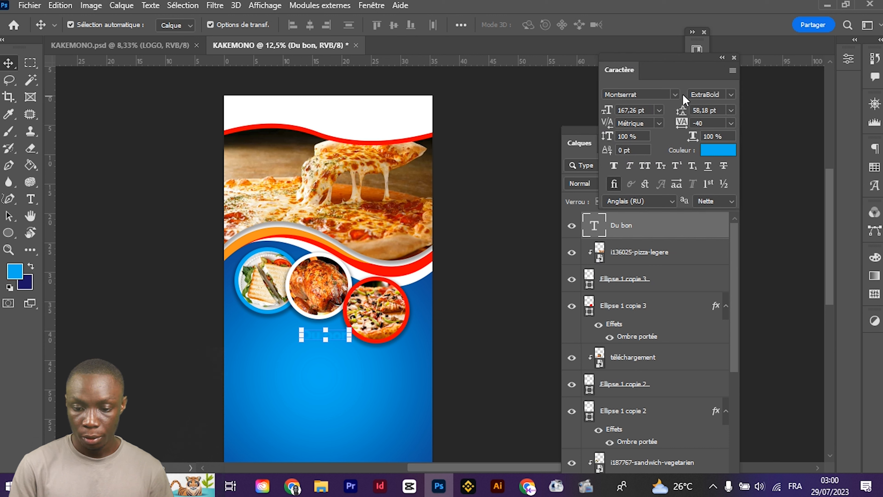
click(675, 93)
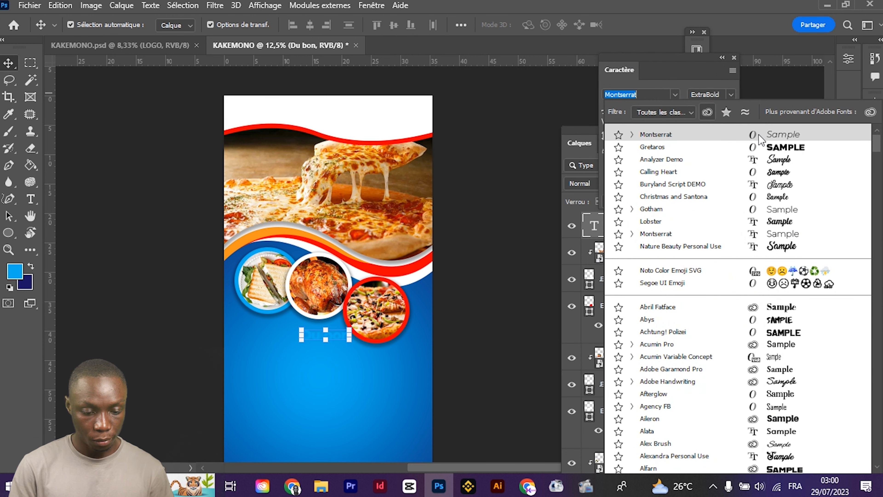
click(774, 163)
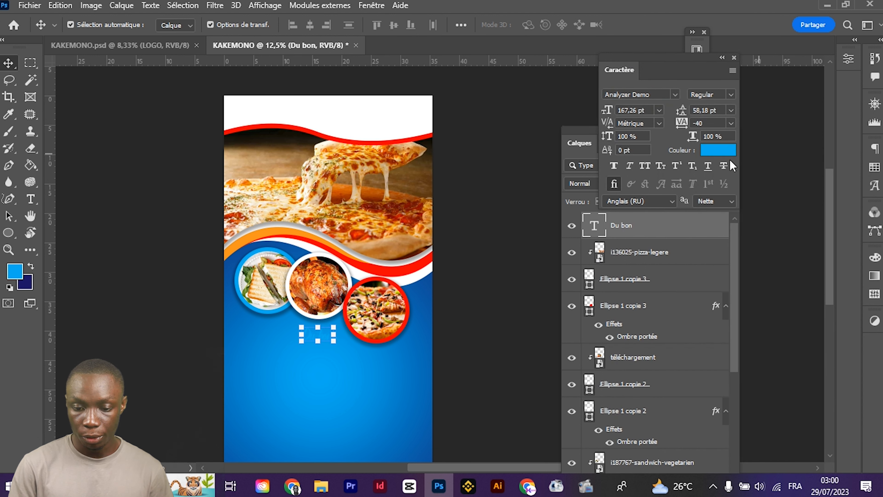
click(877, 168)
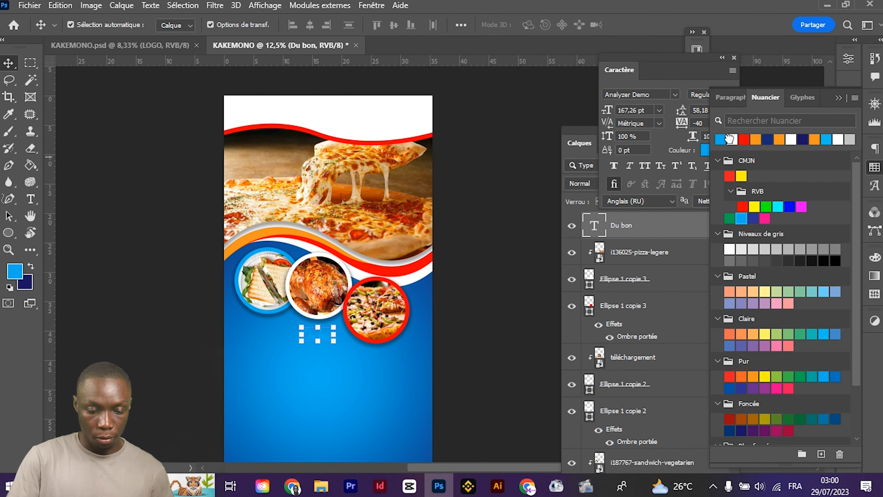
Enlarge the "Du bon" text further so it fills the space just beneath the chicken circle beside the pizza circle
key(ctrl+plus)
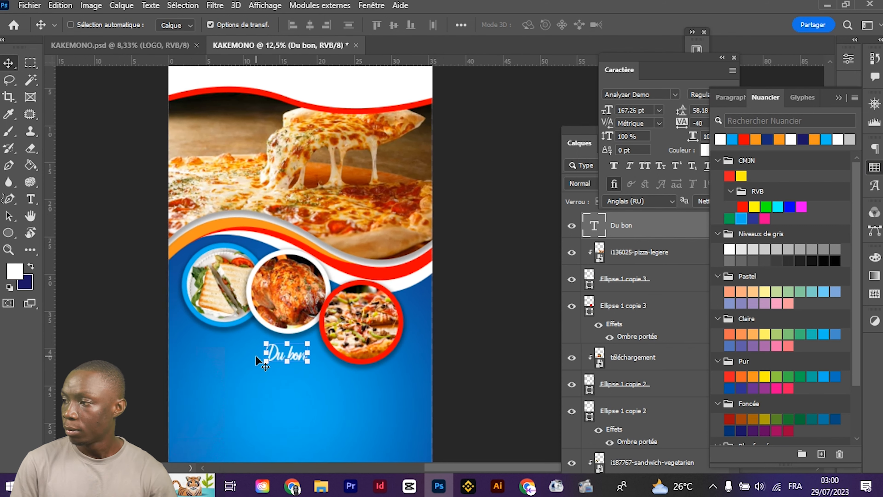
scroll(258, 341, down, 2)
scroll(258, 341, left, 4)
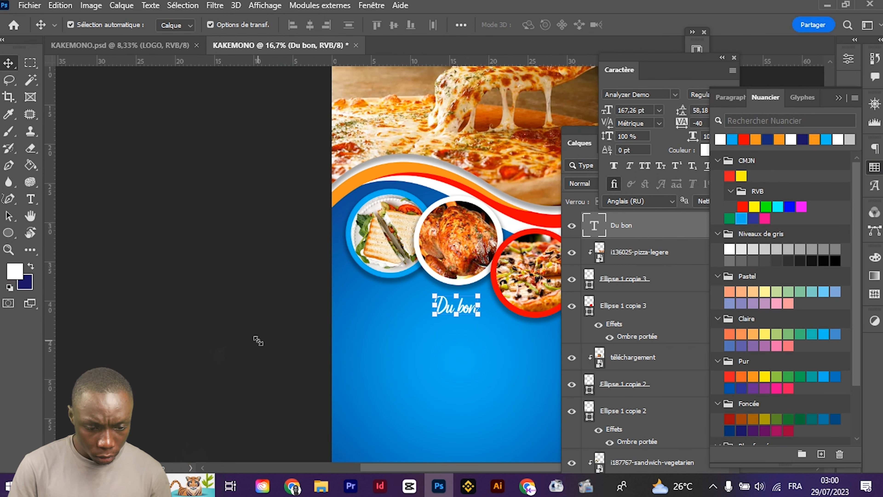
scroll(258, 341, right, 2)
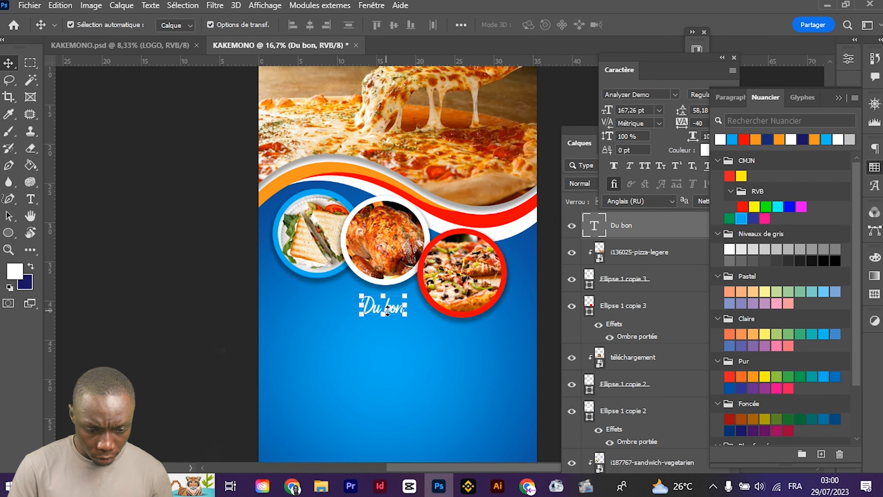
drag(399, 300, 421, 282)
key(Return)
click(232, 372)
Add a second text line reading "Chez SOUL" below "Du bon"
click(31, 199)
click(303, 341)
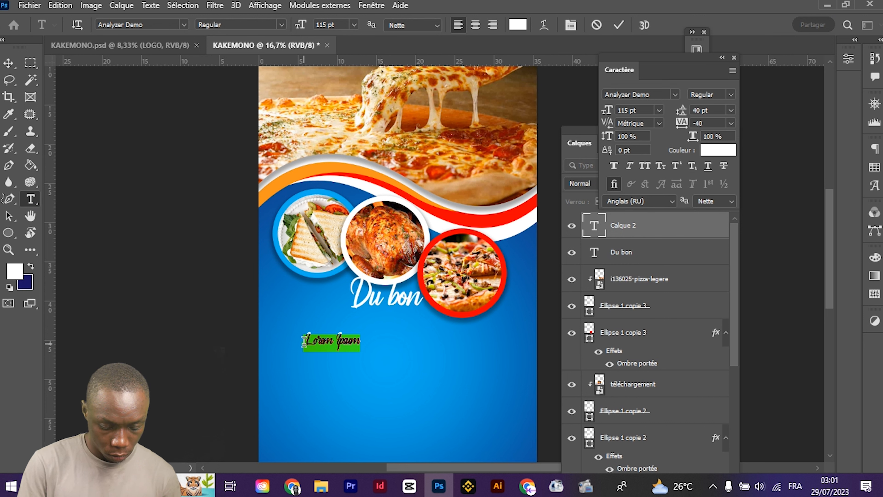
text(Chez SOUM)
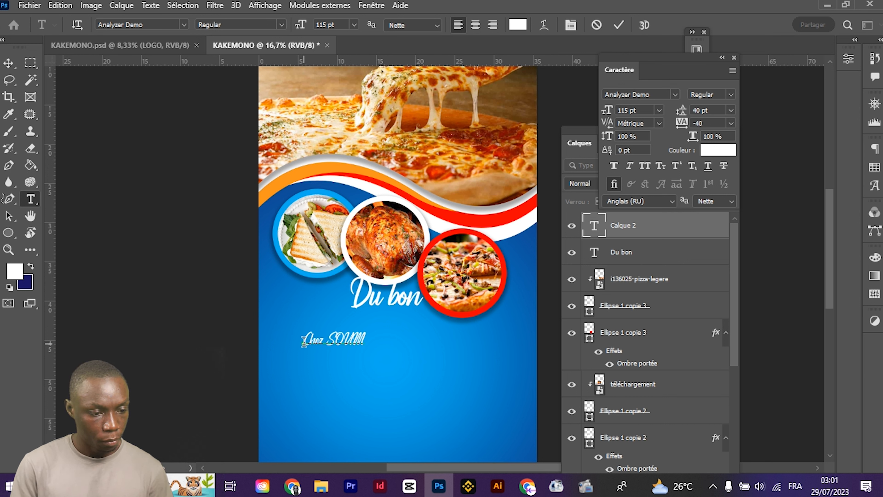
key(BackSpace)
text(L)
Scale the "Chez SOUL" text up to about 272 pt
click(9, 63)
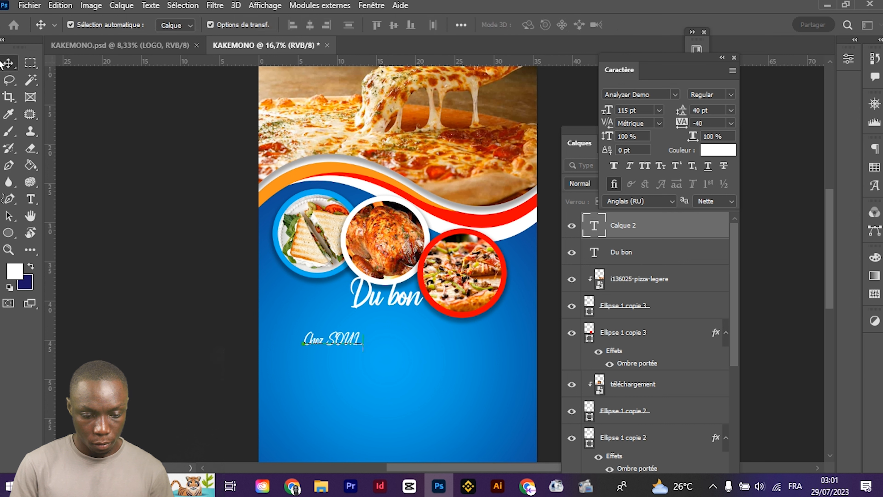
drag(363, 333, 445, 349)
key(Return)
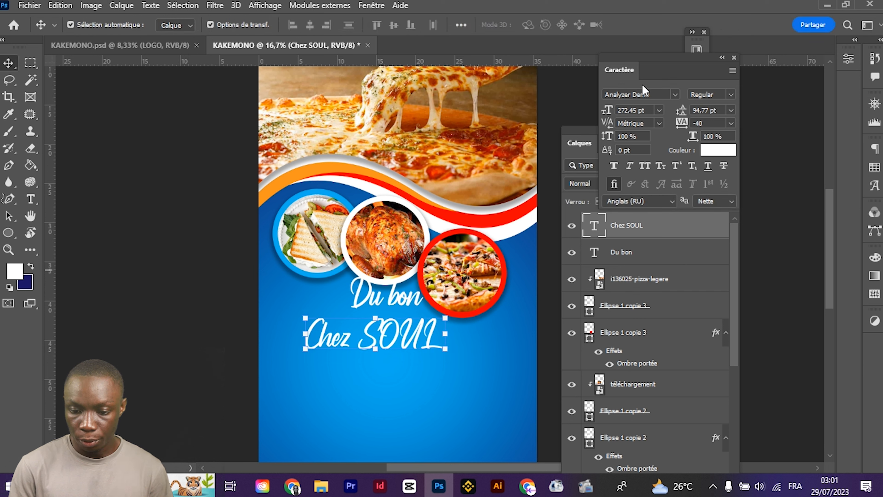
Change the font of the "Chez SOUL" text to Calling Heart
drag(642, 85, 726, 104)
click(759, 114)
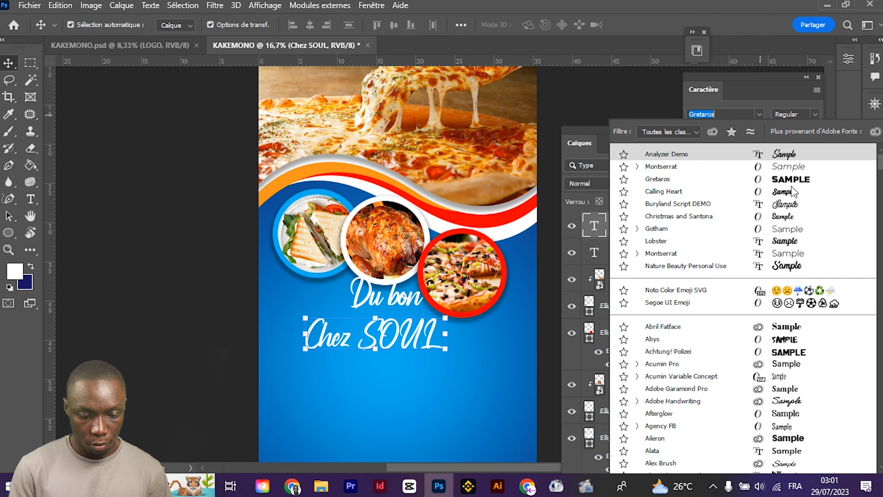
click(781, 192)
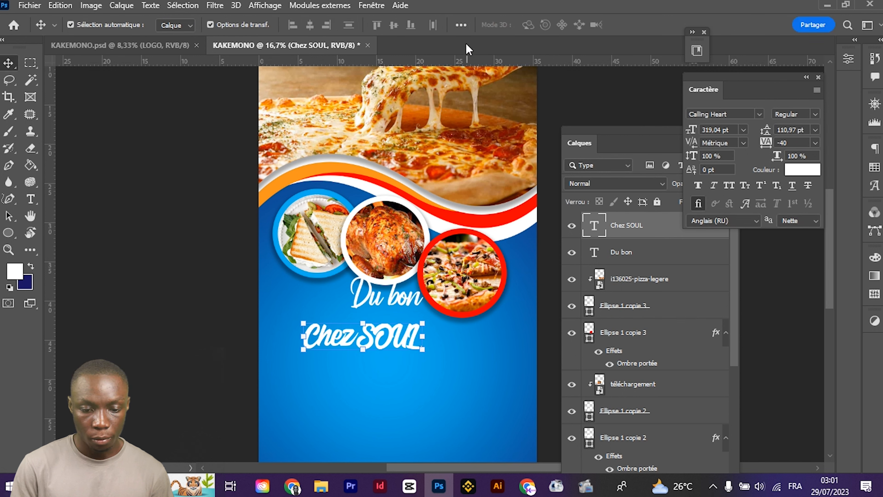
Centre the "Chez SOUL" text horizontally, aligned to the canvas (Toile)
click(461, 25)
click(500, 142)
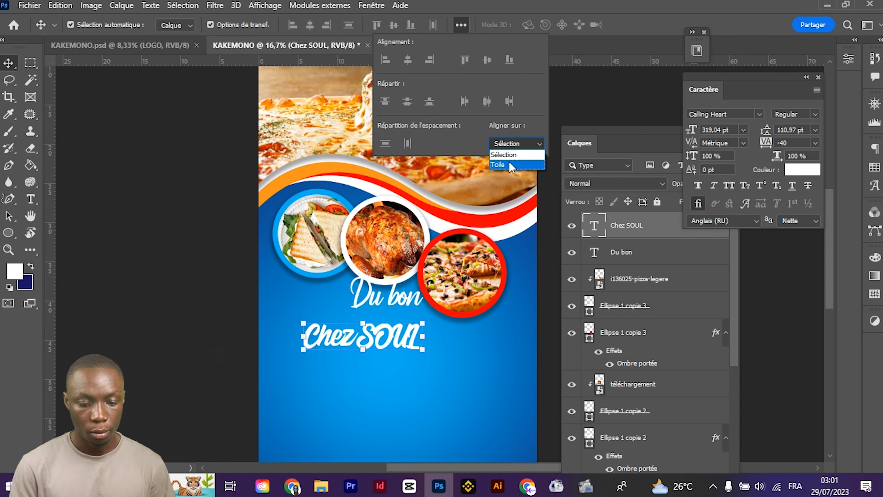
click(504, 158)
click(408, 60)
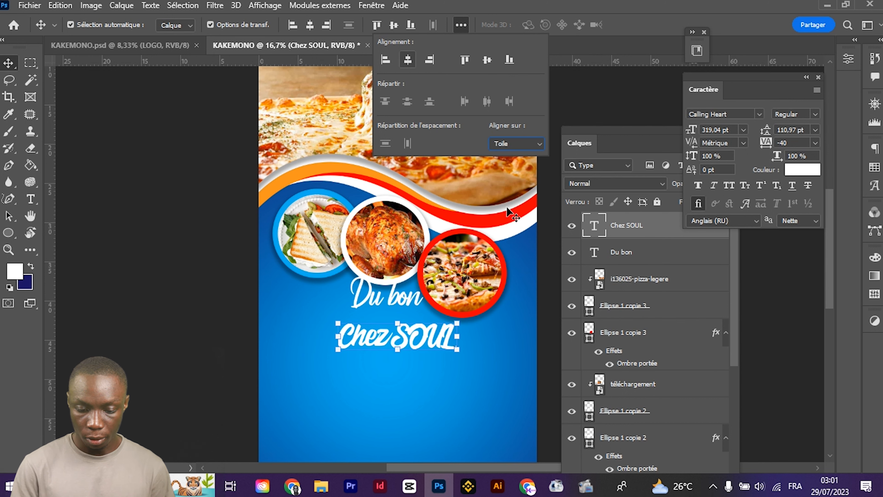
mouse_move(585, 486)
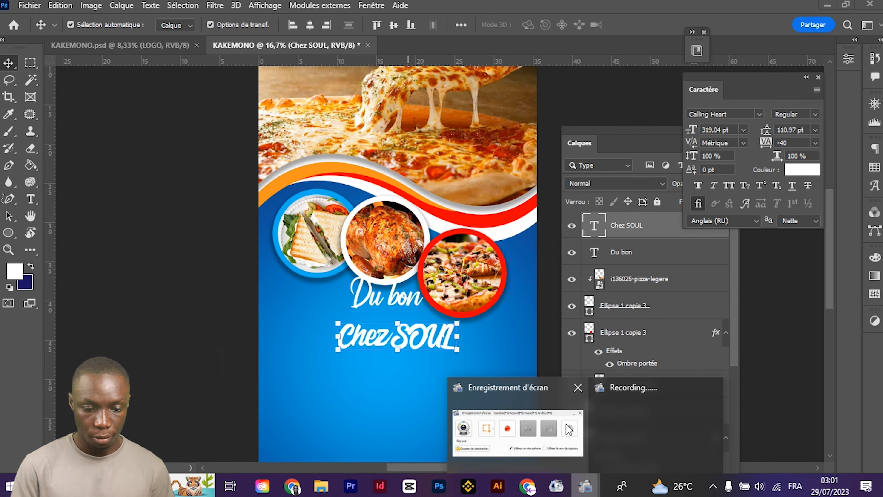
click(566, 428)
Shift the "Chez SOUL" text very slightly to the left and colour it orange
scroll(411, 208, down, 3)
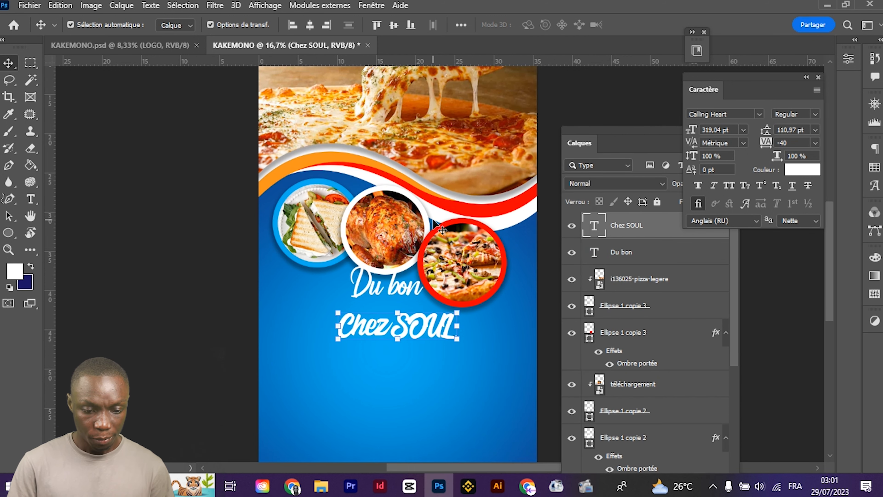
drag(390, 246, 388, 243)
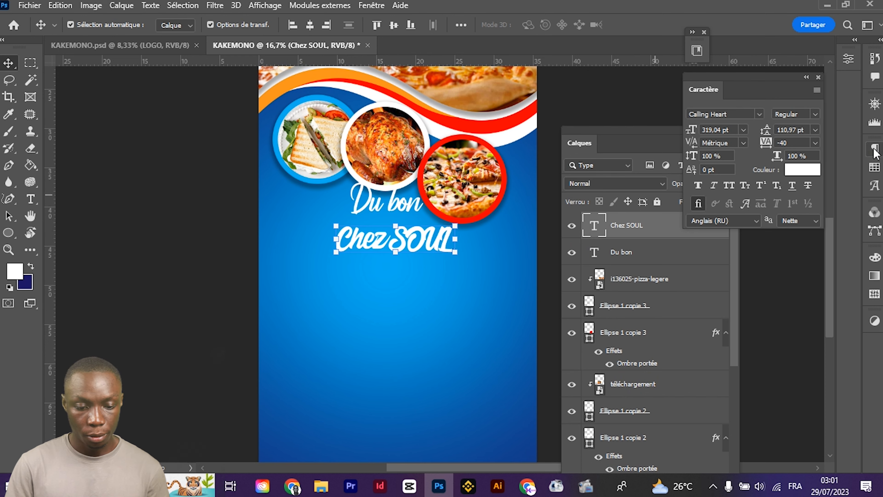
click(874, 167)
click(756, 139)
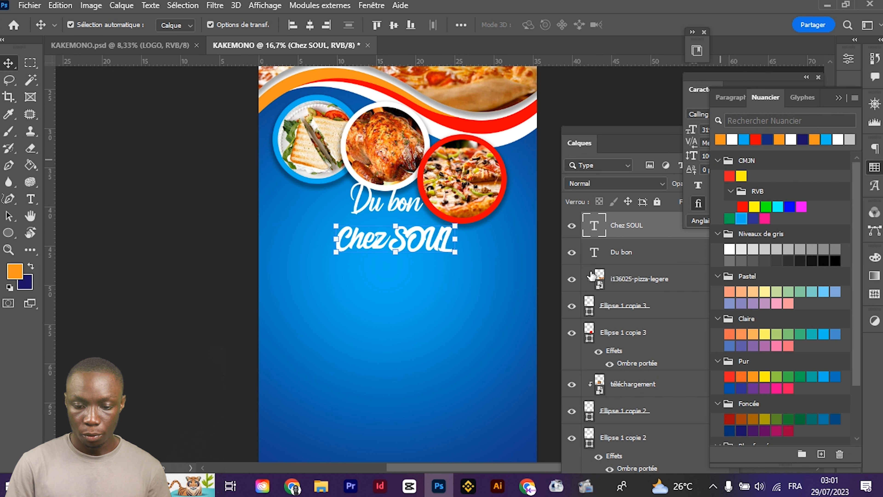
Duplicate the orange "Chez SOUL" text and colour the lower layer white, offset slightly down and right behind the copy
click(665, 225)
key(ctrl+j)
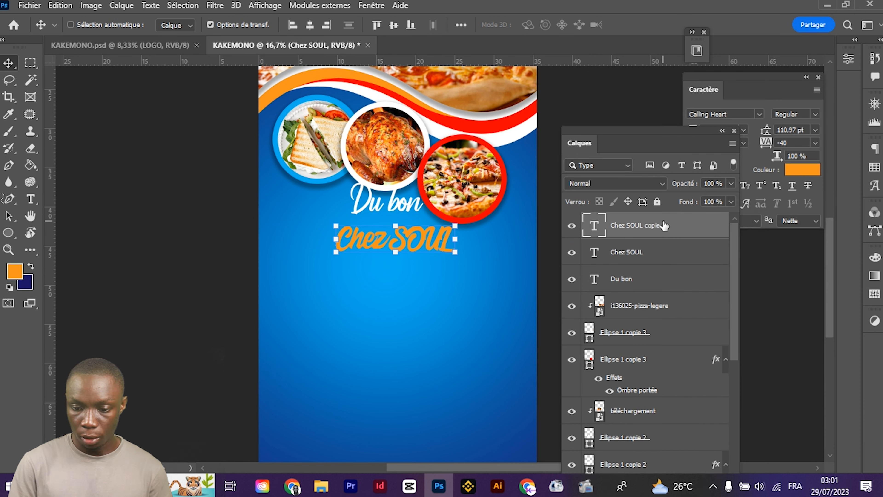
key(alt+bracketleft)
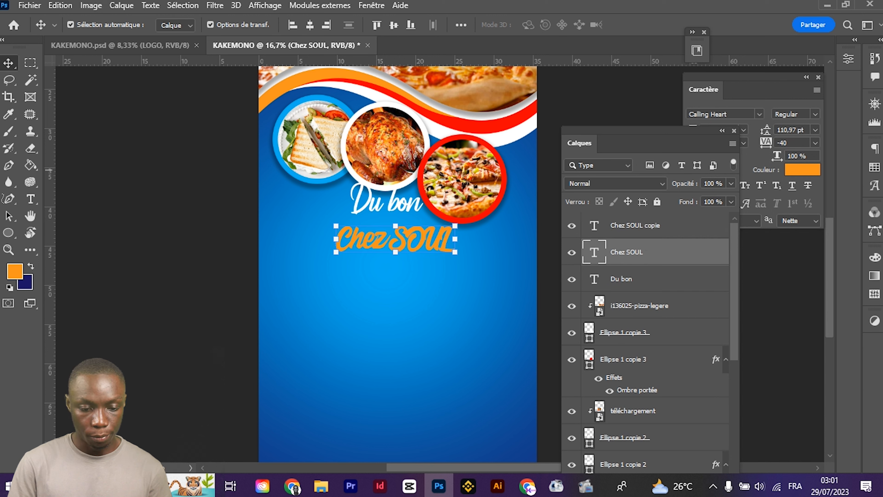
click(880, 170)
click(730, 141)
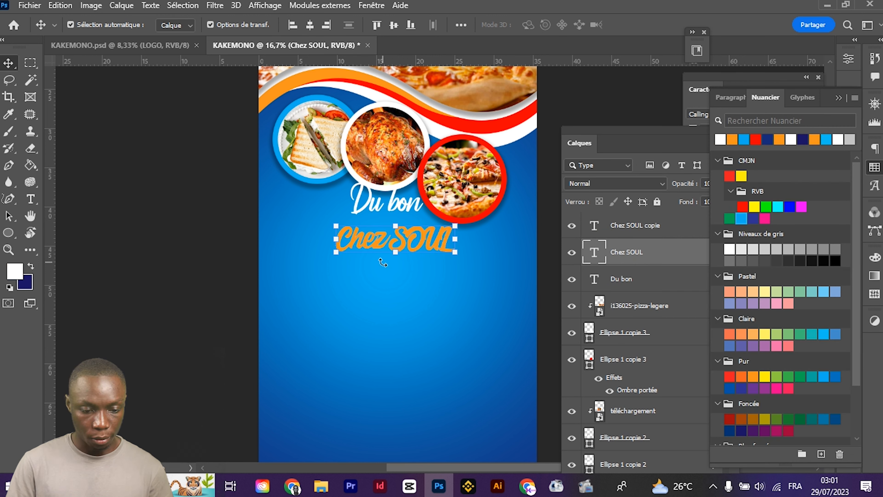
key(alt+BackSpace)
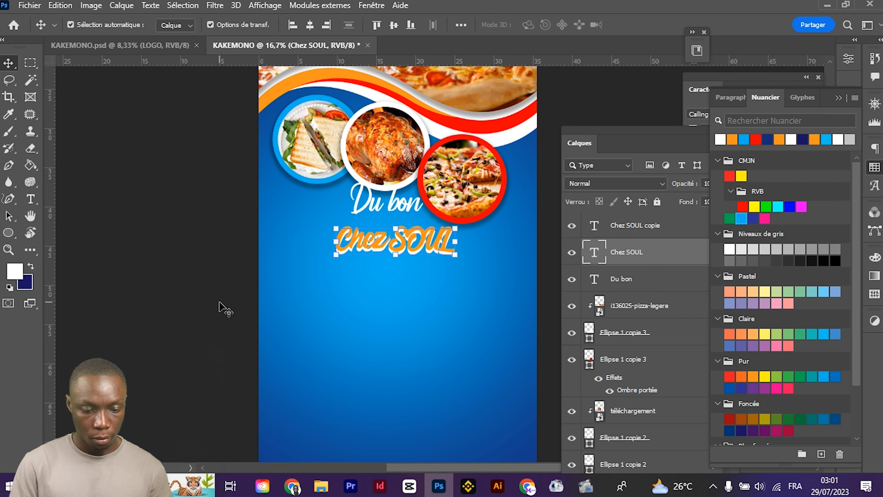
click(153, 311)
Select both "Chez SOUL" text layers, enlarge them together and reposition them near the banner's horizontal centre
drag(302, 259, 445, 207)
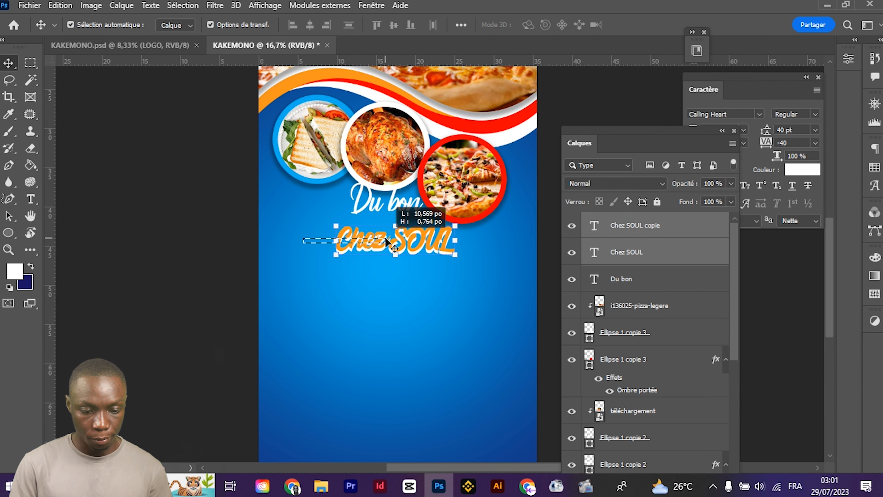
key(ctrl+t)
drag(335, 239, 297, 240)
drag(381, 239, 400, 239)
key(Return)
Select the pizza circle's image, inner disc and red outer disc together and move them slightly up, away from the "Chez SOUL" text
drag(508, 210, 488, 191)
key(shift+Up)
key(shift+Up)
key(shift+Up)
key(shift+Up)
key(shift+Up)
key(shift+Up)
key(shift+Up)
key(shift+Up)
key(shift+Up)
key(shift+Up)
key(shift+Up)
key(shift+Up)
key(shift+Up)
key(shift+Up)
key(shift+Up)
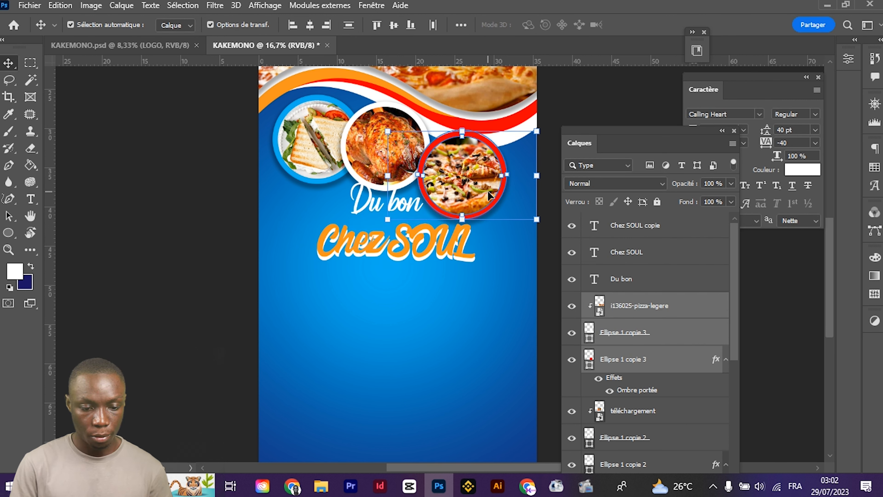
Nudge the "Du bon" text slightly down, closer to the "Chez SOUL" text
click(271, 183)
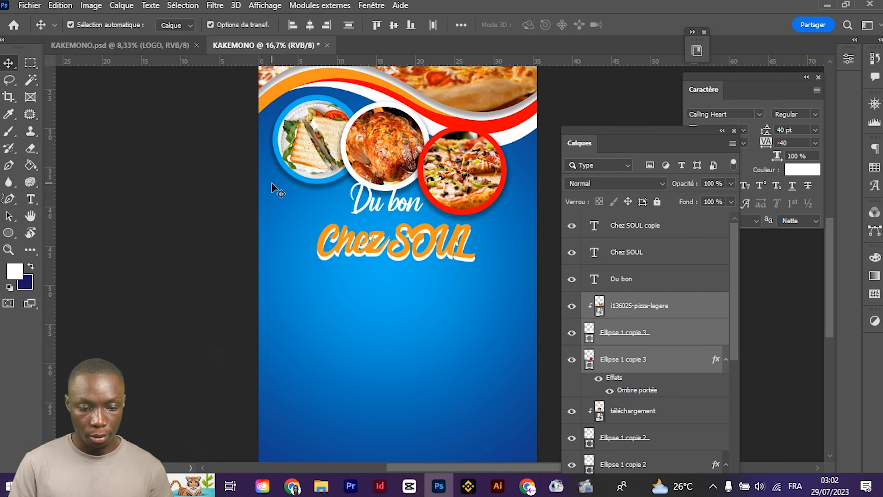
click(381, 209)
key(shift+Down)
key(shift+Down)
key(shift+Down)
key(shift+Down)
key(shift+Down)
key(shift+Down)
key(shift+Down)
key(shift+Down)
key(shift+Down)
key(shift+Down)
key(shift+Down)
key(shift+Down)
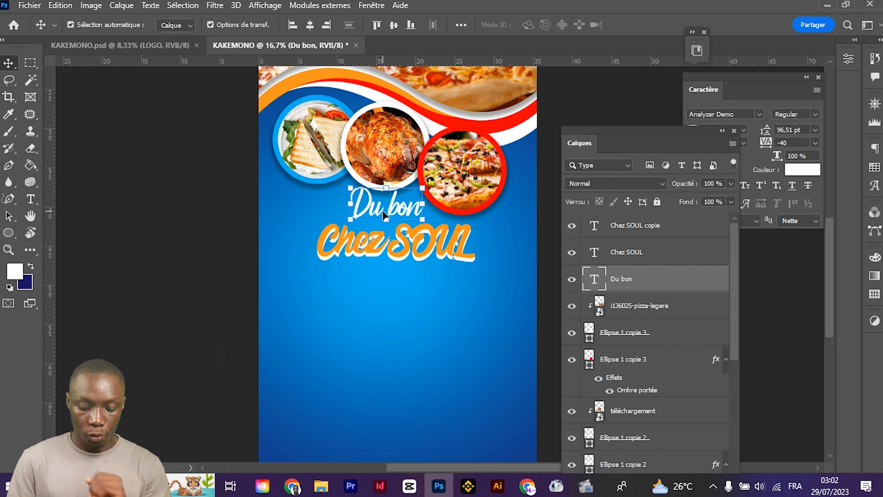
With the Pen tool, draw a closed white shape with a wavy upper edge covering the banner's full width at its bottom
scroll(402, 266, down, 3)
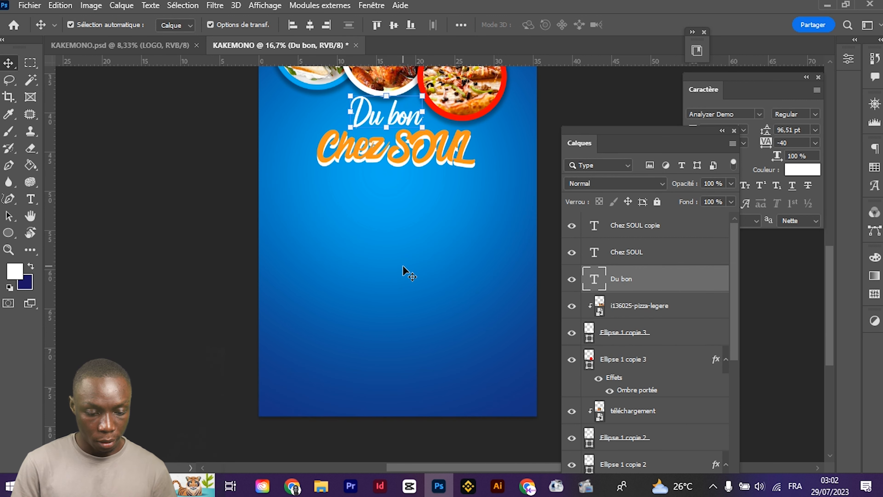
key(p)
click(224, 393)
drag(323, 361, 402, 389)
drag(547, 331, 553, 296)
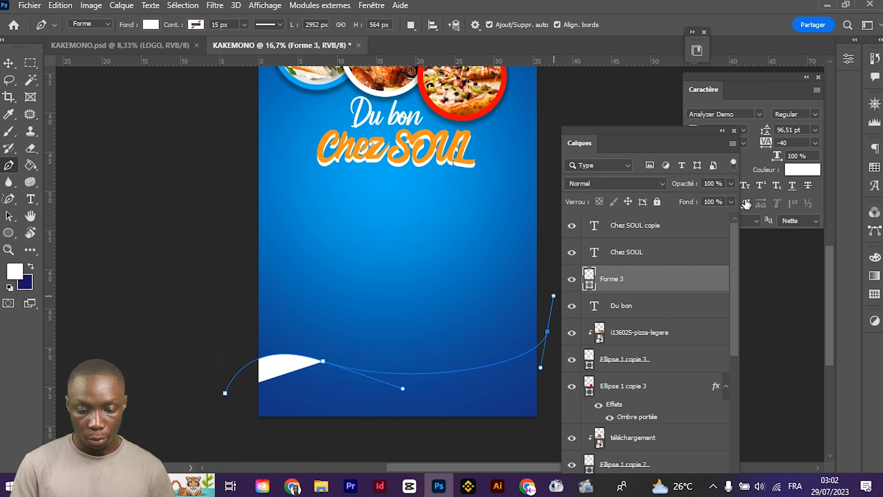
click(722, 130)
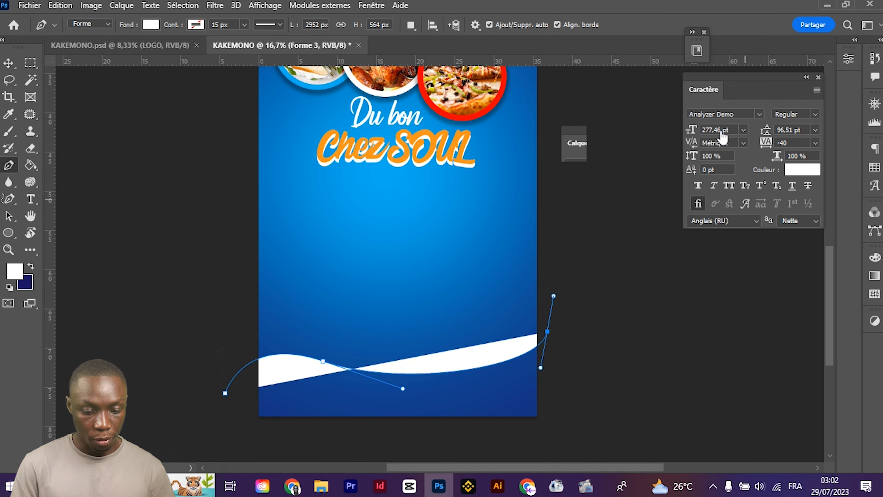
click(587, 434)
click(261, 447)
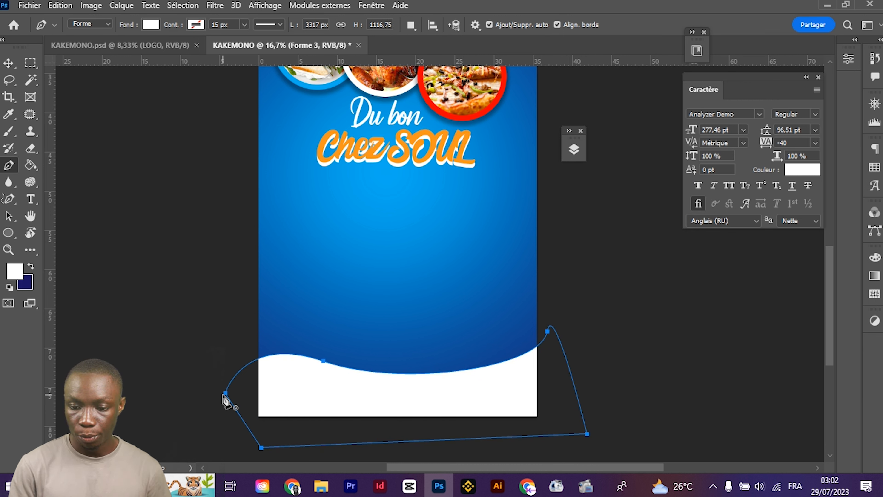
click(225, 393)
key(v)
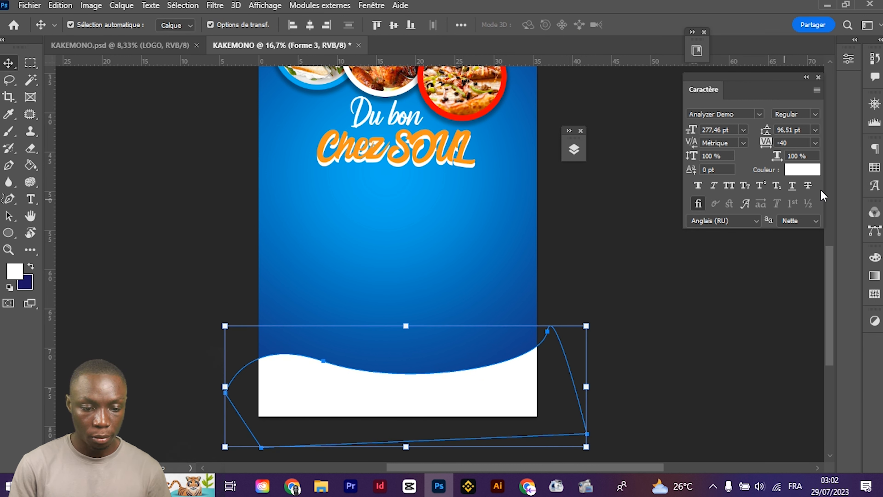
Duplicate the white bottom wave shape and colour the lower layer orange
click(873, 169)
scroll(566, 237, up, 7)
scroll(566, 237, down, 4)
scroll(568, 237, down, 5)
key(ctrl+minus)
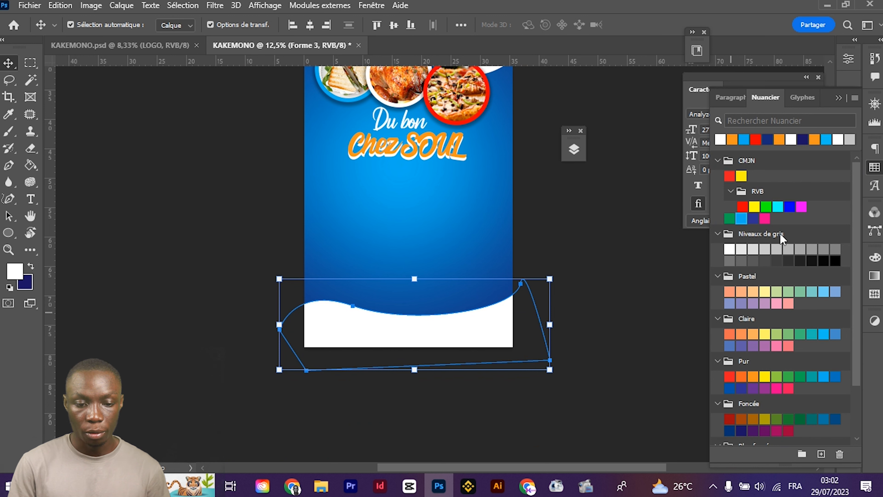
click(574, 149)
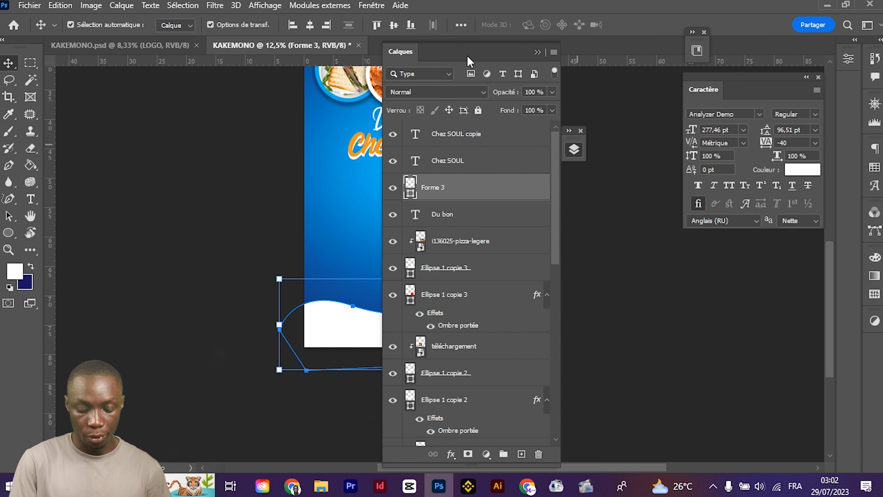
drag(483, 71, 682, 54)
scroll(457, 217, up, 1)
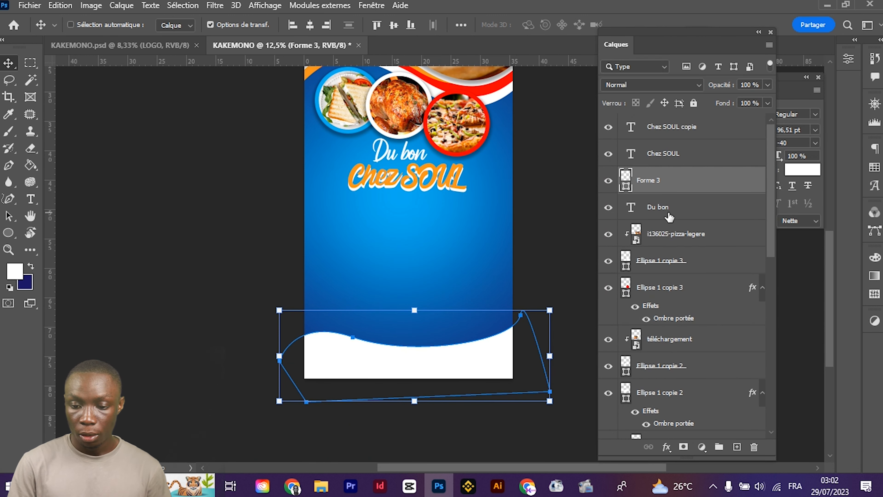
key(ctrl+j)
click(645, 207)
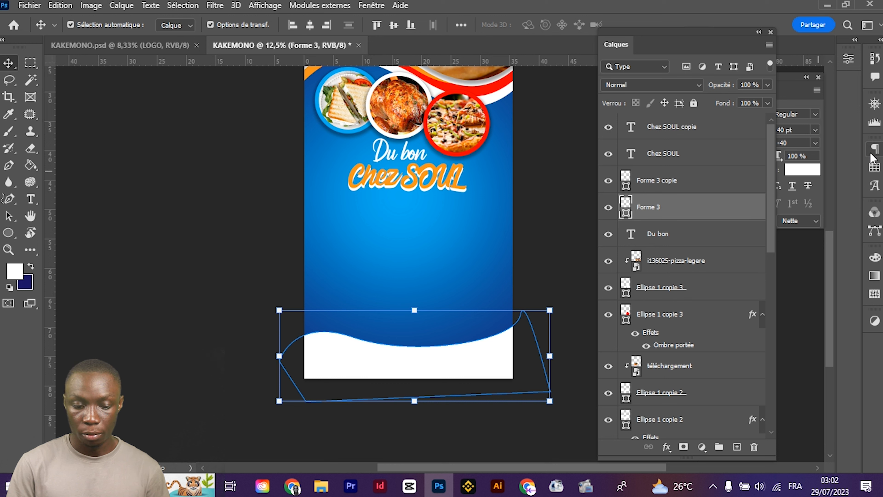
click(874, 167)
click(732, 138)
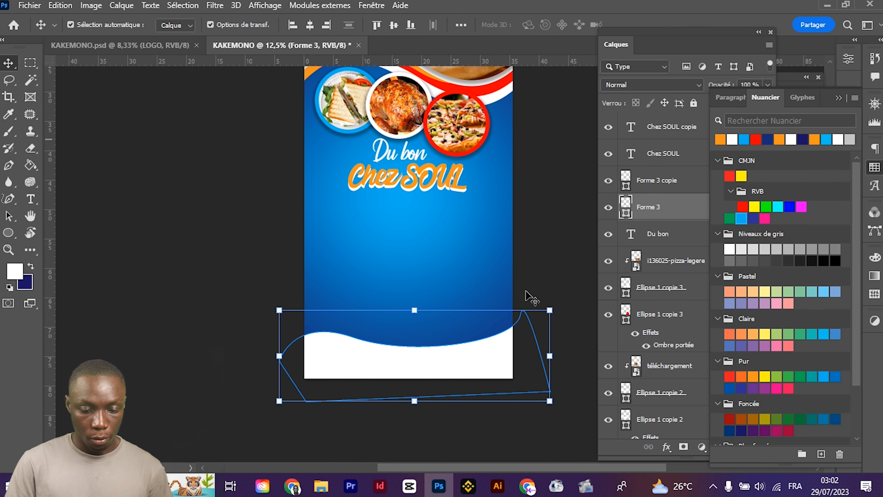
Raise the orange wave slightly above the white one and distort its upper corners so the orange band tapers off toward the right
key(Up)
key(Up)
key(Up)
key(Up)
key(Up)
key(Up)
key(Up)
key(Up)
key(Up)
key(Up)
key(Up)
key(Up)
key(Up)
key(Up)
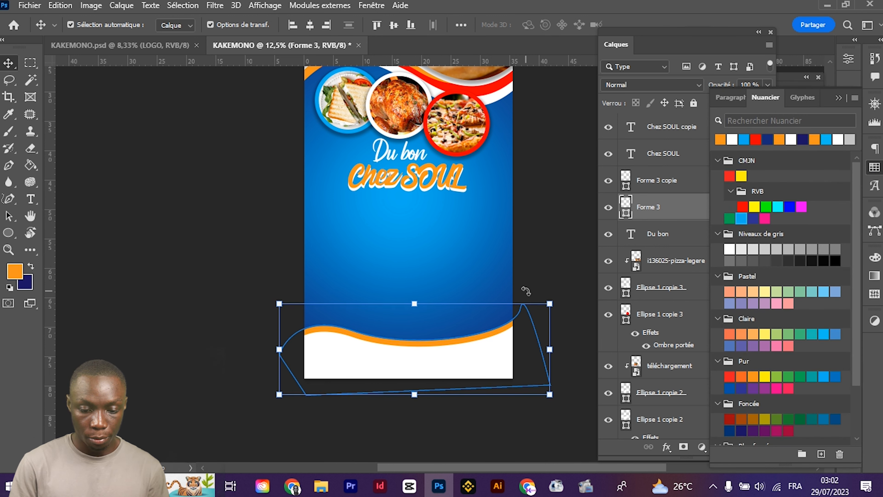
drag(550, 304, 546, 315)
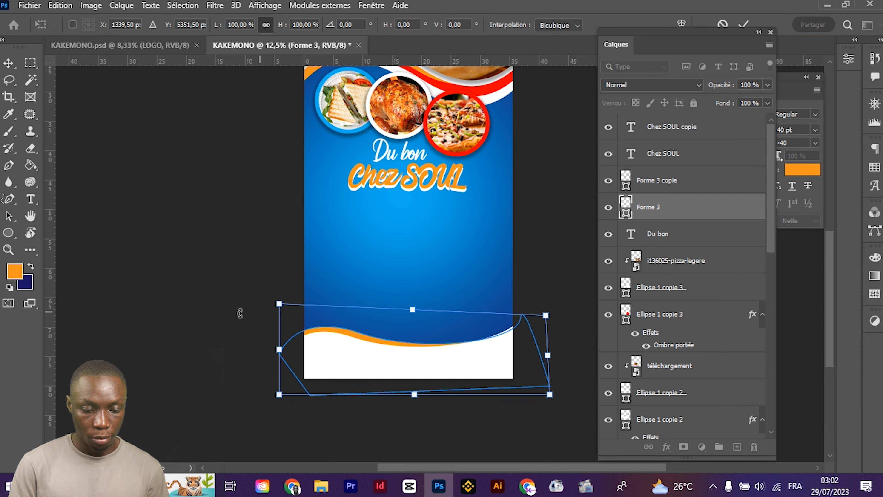
drag(279, 306, 278, 300)
key(Return)
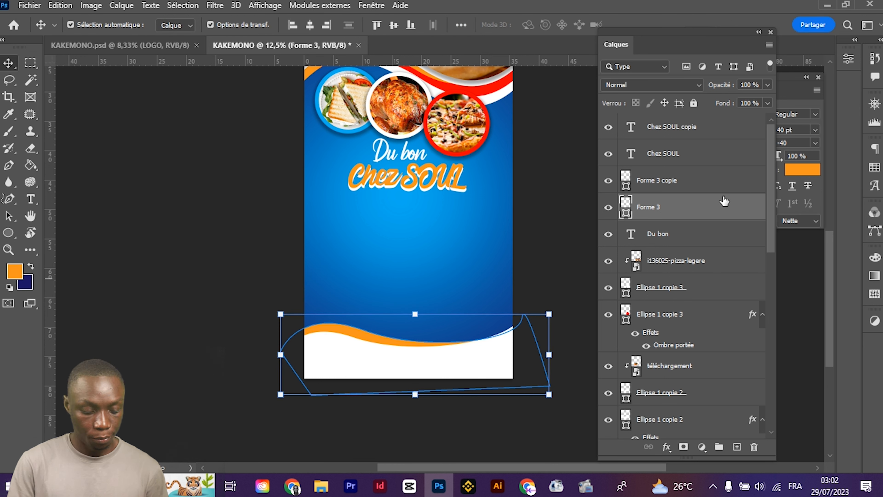
Duplicate the white bottom wave, move one of the two layers below the orange wave and colour it red
key(ctrl+j)
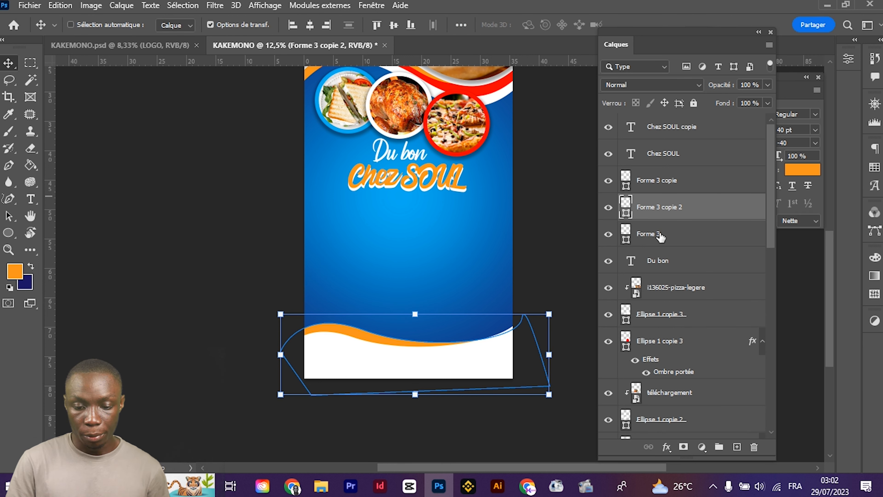
key(ctrl+z)
click(658, 188)
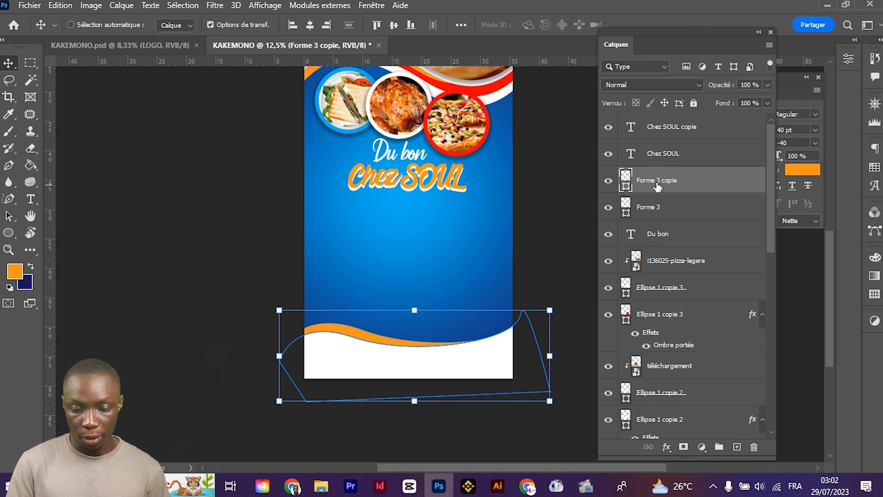
key(ctrl+j)
drag(650, 205, 651, 243)
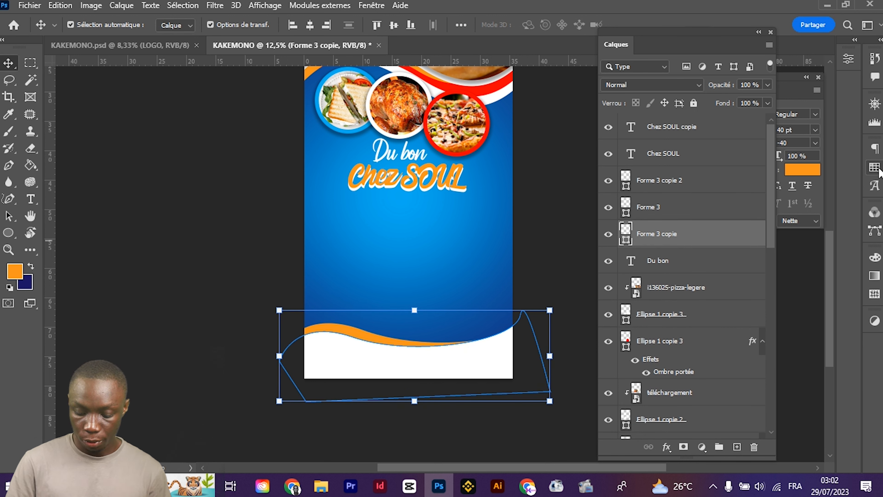
click(874, 168)
click(757, 140)
Raise the red wave above the orange one and distort its upper-left corner downward so the red band shows mainly on the right
key(Up)
key(Up)
key(Up)
key(Up)
key(Up)
key(Up)
key(Up)
key(Up)
key(Up)
key(Up)
key(Up)
key(Up)
key(Up)
key(Up)
key(Up)
key(Up)
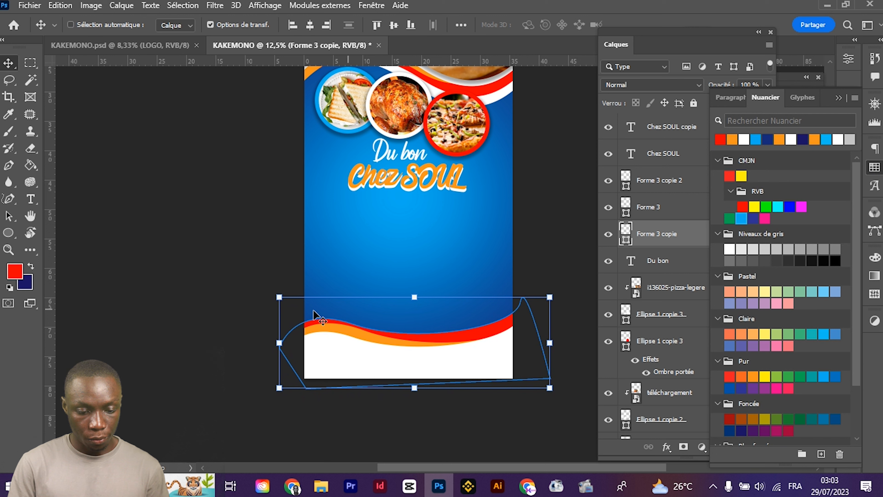
drag(280, 297, 282, 305)
key(Return)
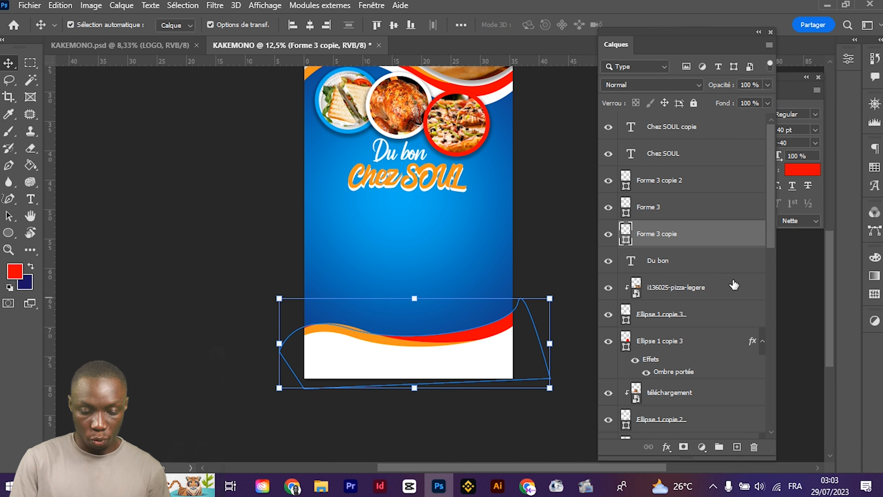
Duplicate the white bottom wave between the orange and red layers, raise it and distort its upper-left corner to thin the red band
click(658, 181)
drag(658, 181, 647, 244)
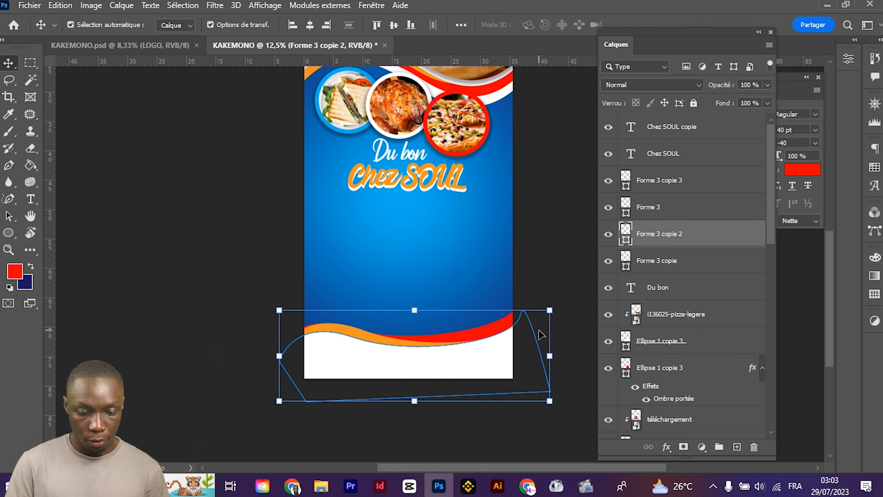
key(Up)
key(Up)
key(Up)
key(Up)
key(Up)
key(Up)
key(Up)
key(Up)
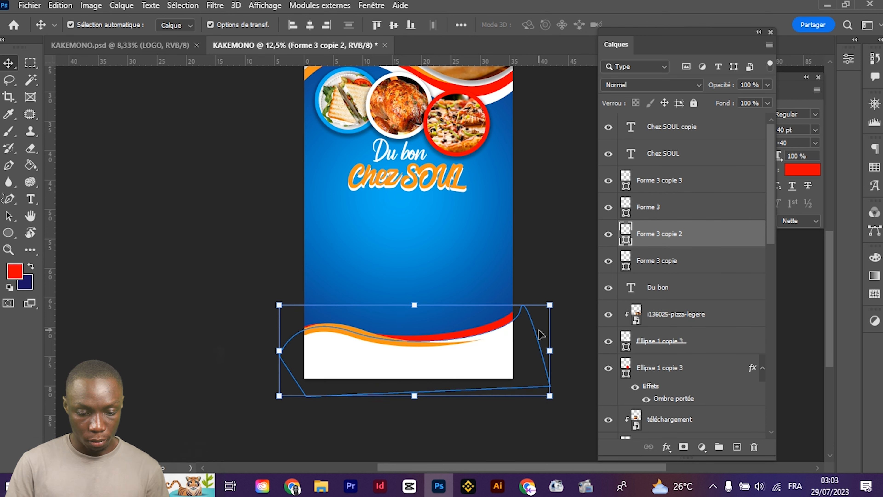
key(Up)
key(Up)
key(Up)
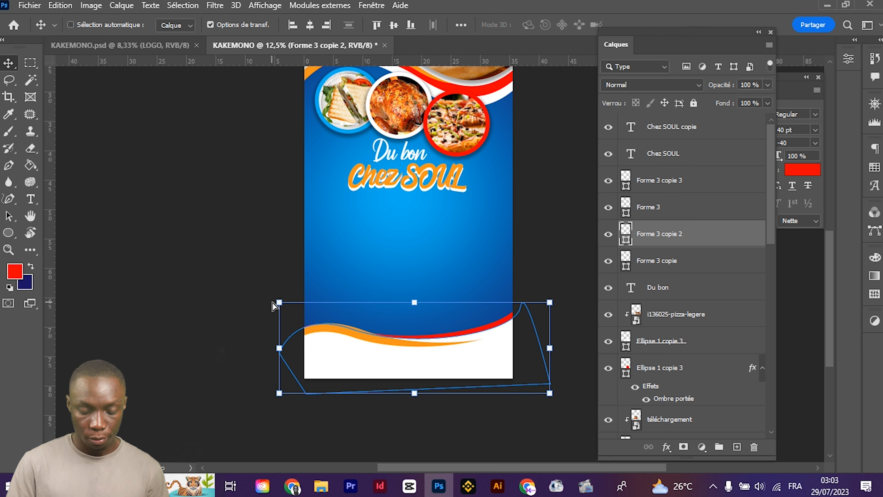
drag(281, 303, 286, 307)
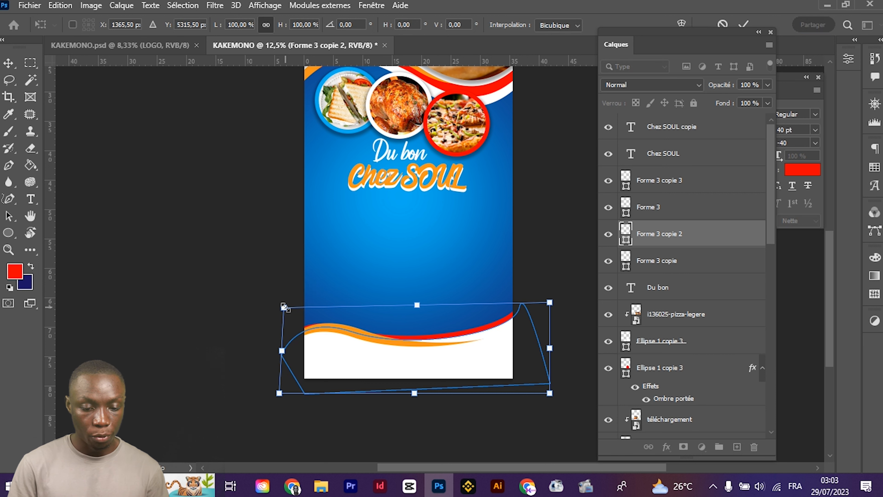
key(Return)
Select both "Chez SOUL" text layers and place a copy of them in the banner's white header, toward the left
scroll(446, 266, up, 3)
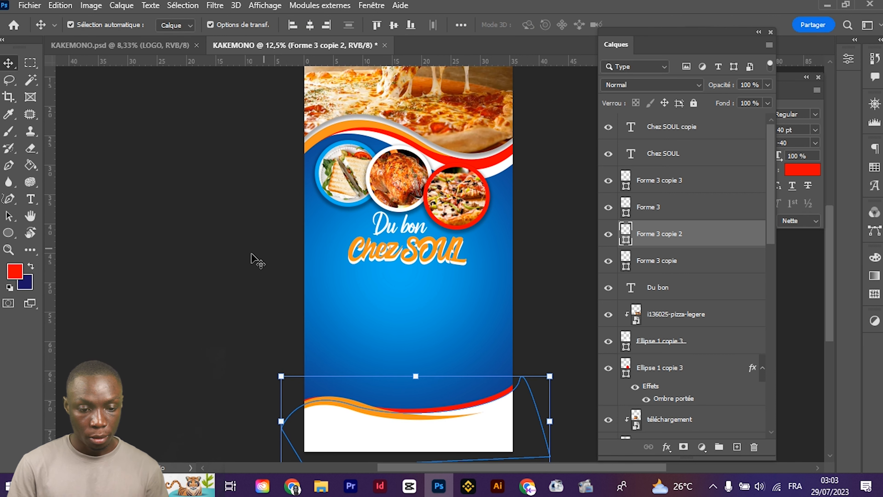
click(459, 262)
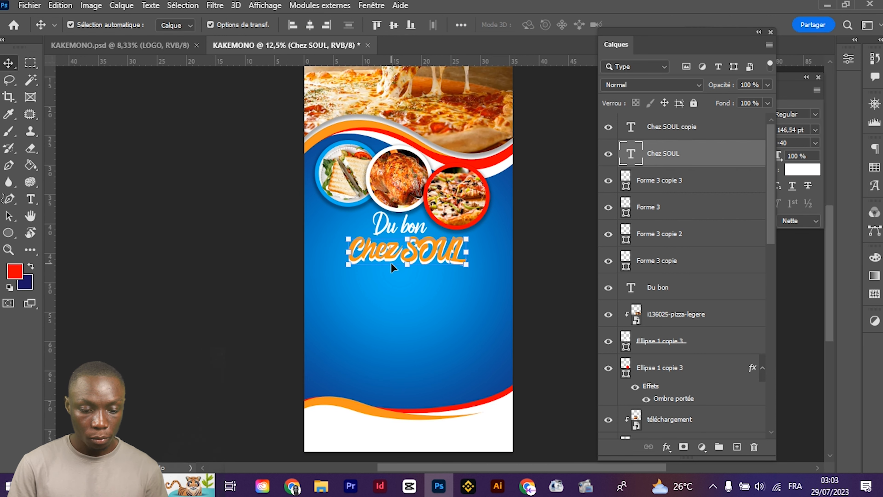
scroll(391, 262, up, 5)
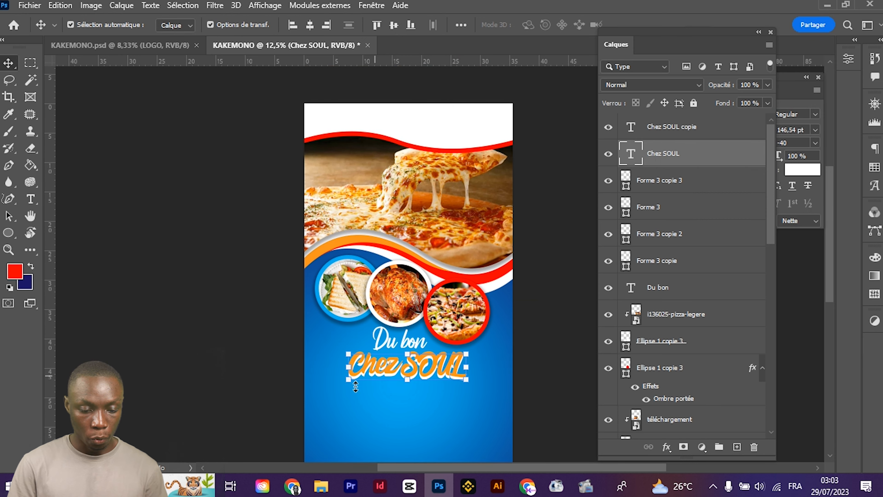
click(282, 407)
click(378, 364)
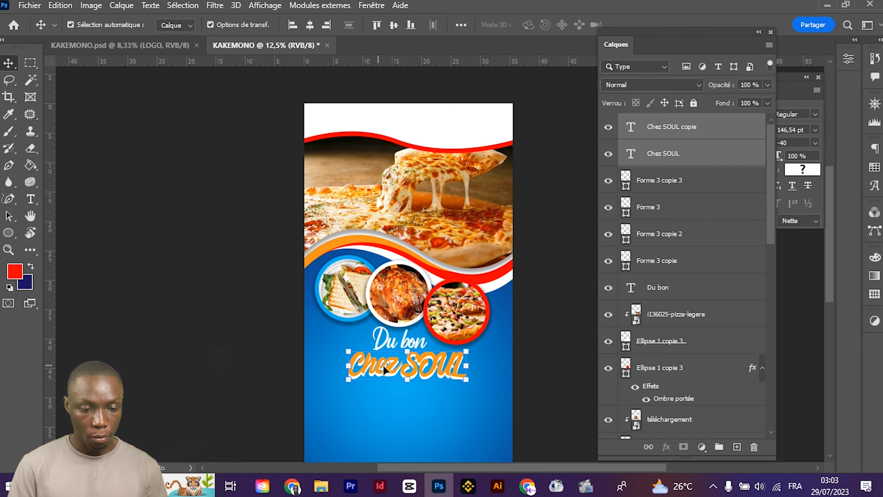
drag(392, 365, 350, 118)
Scale the header's "Chez SOUL" copy down to about 60% and nudge it slightly up
drag(424, 112, 365, 115)
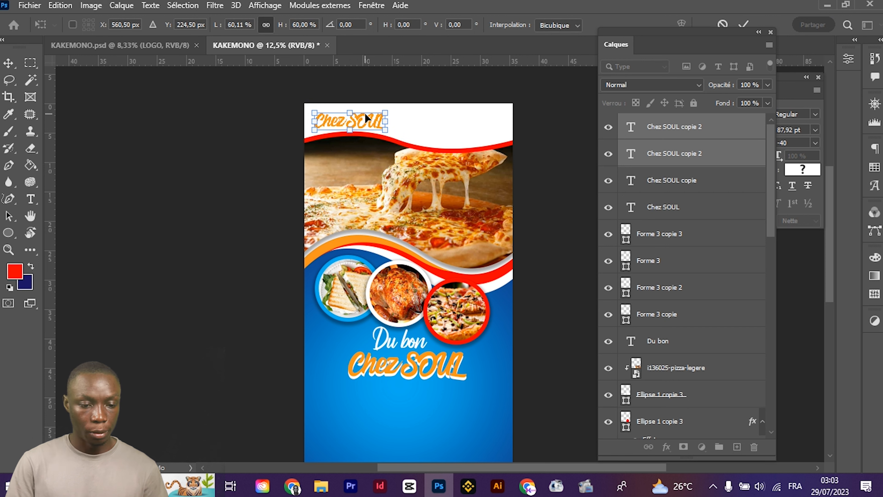
key(Up)
key(Up)
key(Up)
key(Up)
key(Return)
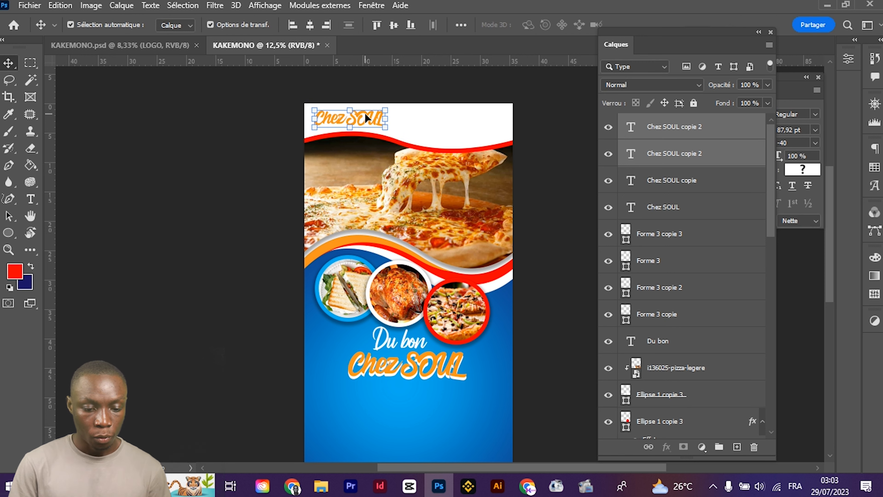
Add the text "Nos plats" on the blue background beneath the large "Chez SOUL" title
scroll(385, 396, down, 5)
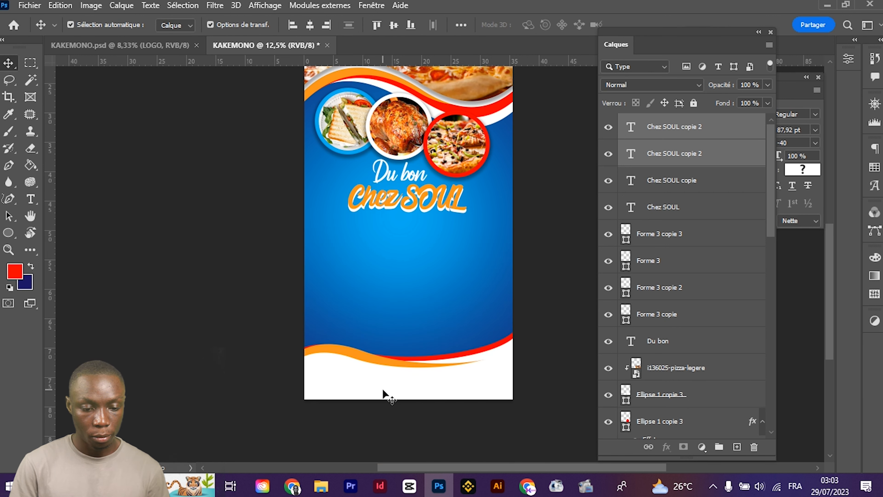
click(30, 199)
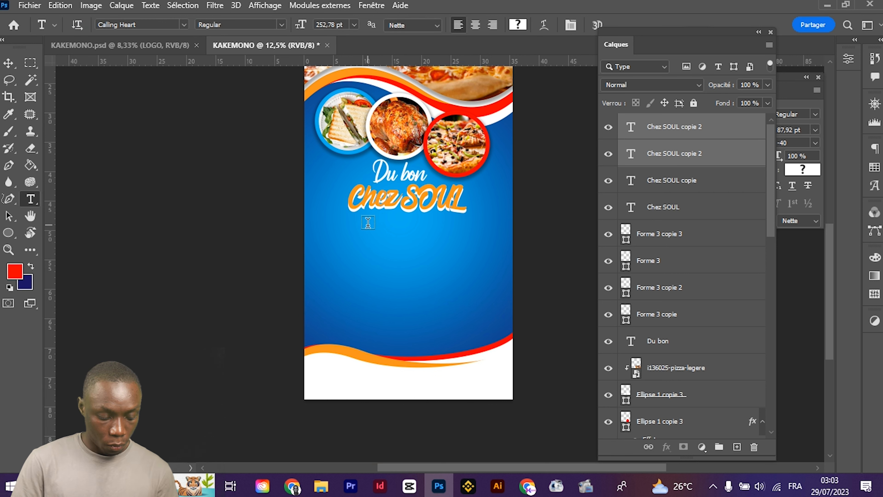
click(368, 222)
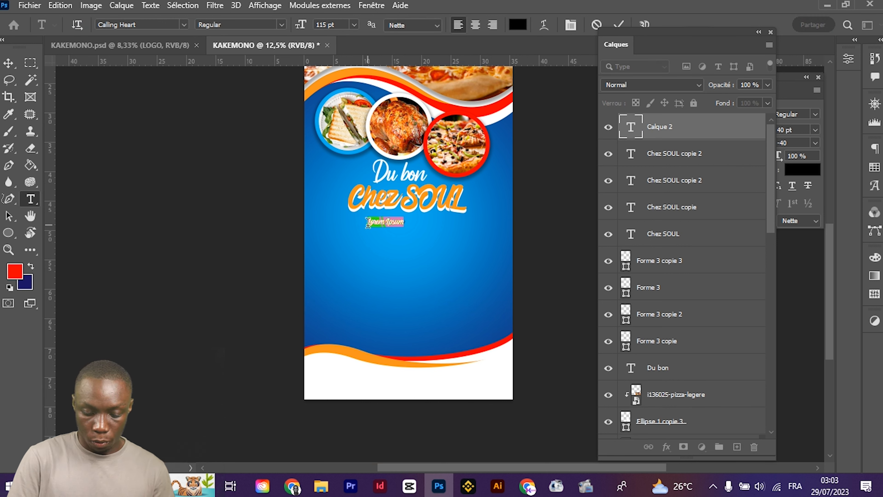
text(Nos plats)
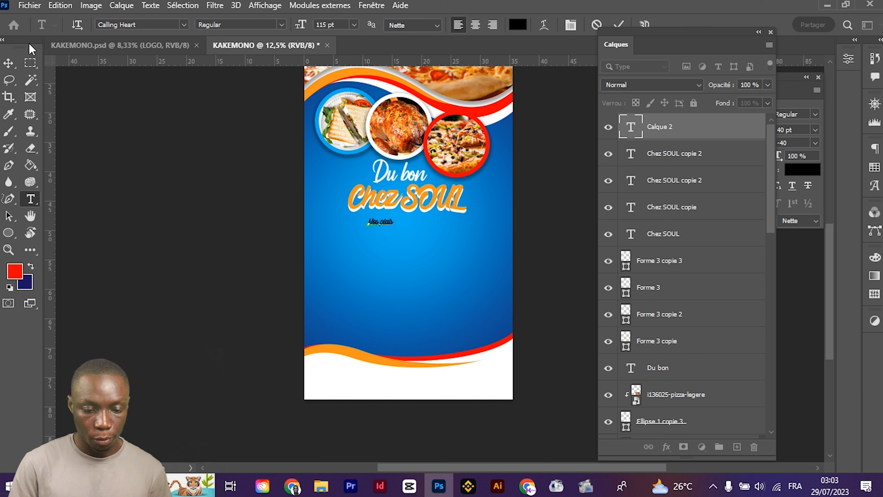
click(8, 63)
Scale the "Nos plats" text up to about 178% and centre it horizontally on the banner
drag(393, 222, 414, 221)
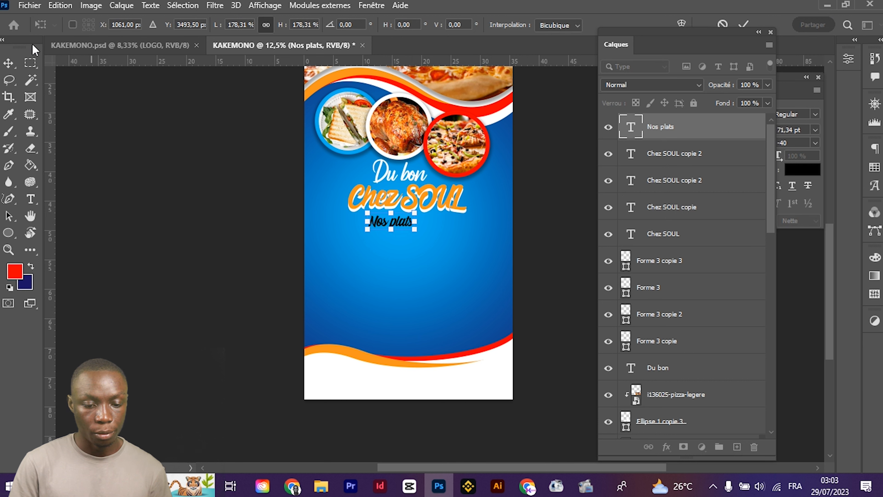
click(9, 63)
click(310, 25)
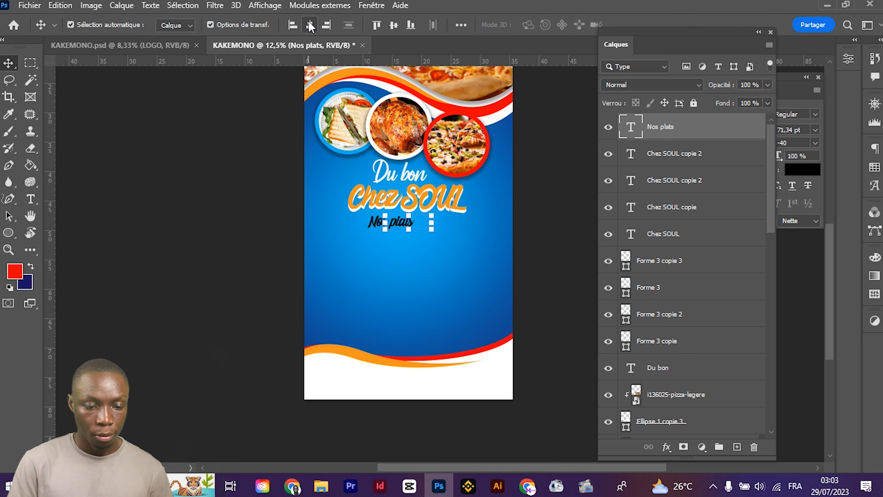
Select the "Du bon" and large "Chez SOUL" texts together and nudge them up to leave more space above "Nos plats"
key(ctrl+plus)
key(ctrl+plus)
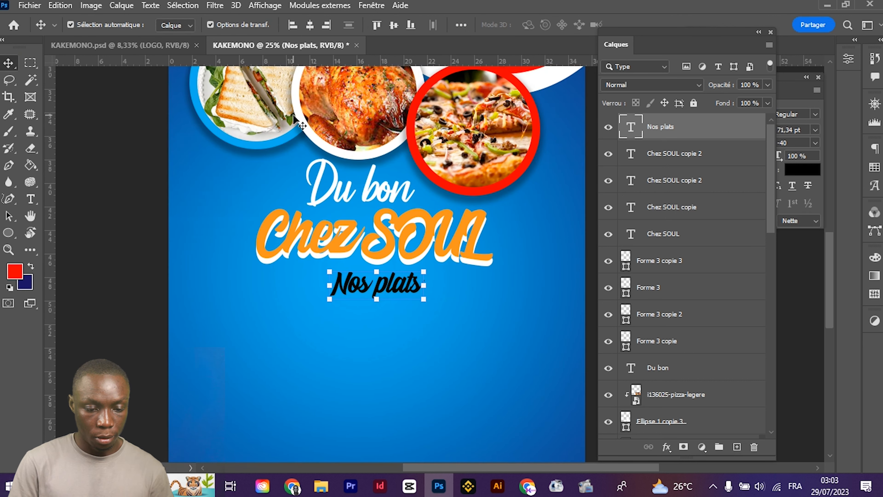
drag(247, 200, 316, 234)
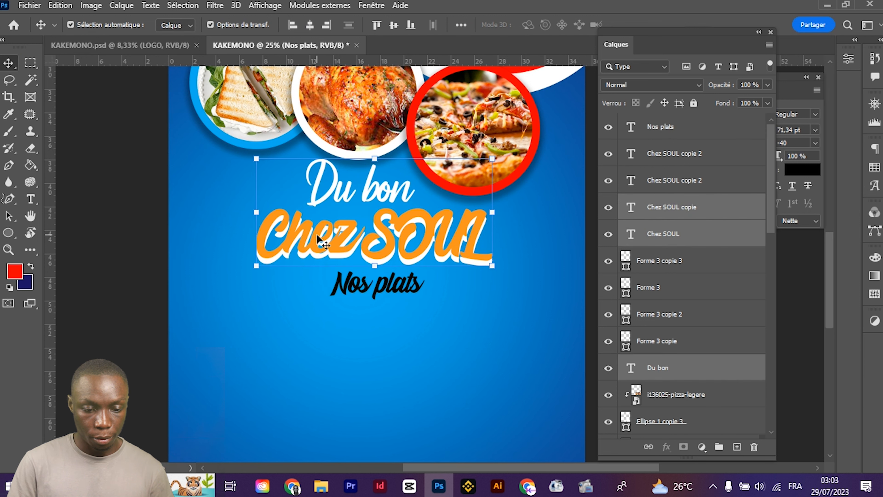
key(shift+Up)
key(shift+Up)
key(shift+Up)
key(shift+Up)
key(shift+Up)
key(shift+Up)
key(shift+Up)
key(shift+Up)
key(shift+Up)
key(shift+Up)
key(shift+Up)
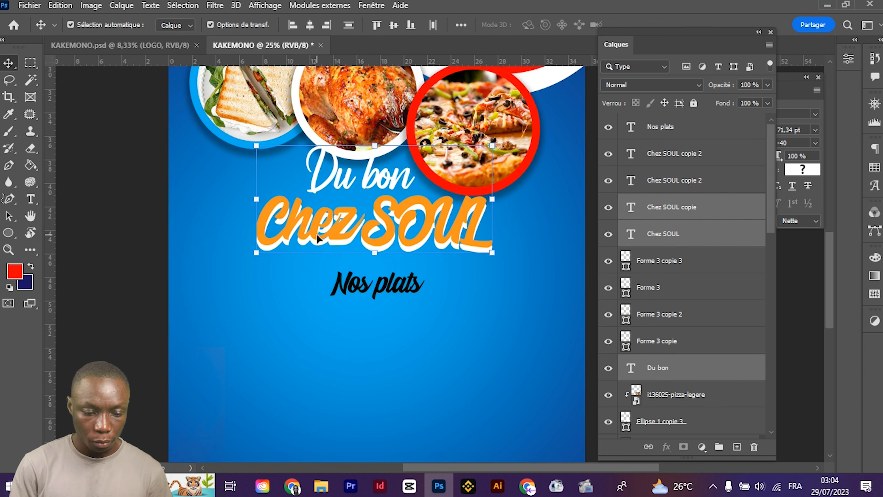
click(374, 321)
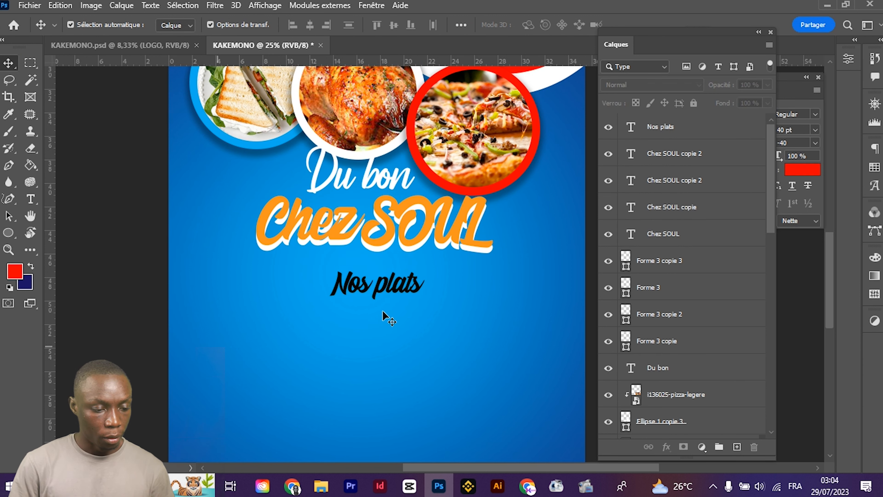
Draw a rectangle about 718 x 230 px over the "Nos plats" text and fill it with red
click(385, 295)
drag(6, 238, 70, 245)
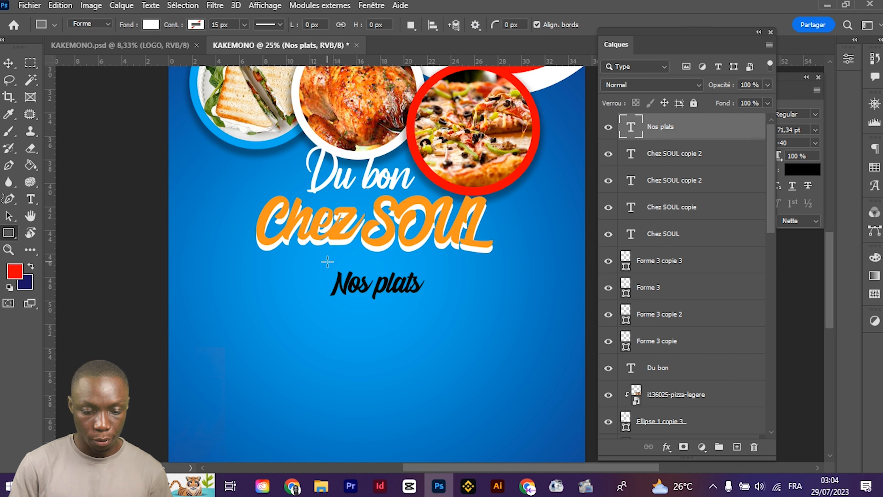
drag(321, 263, 437, 300)
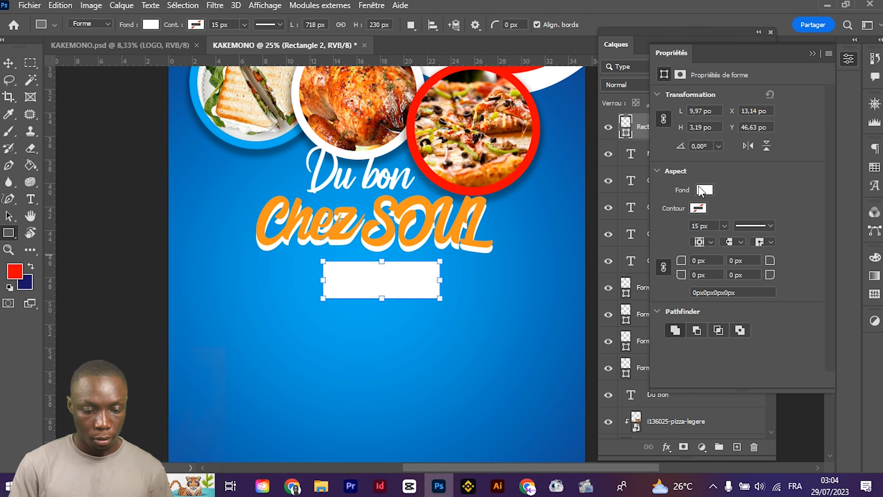
click(703, 189)
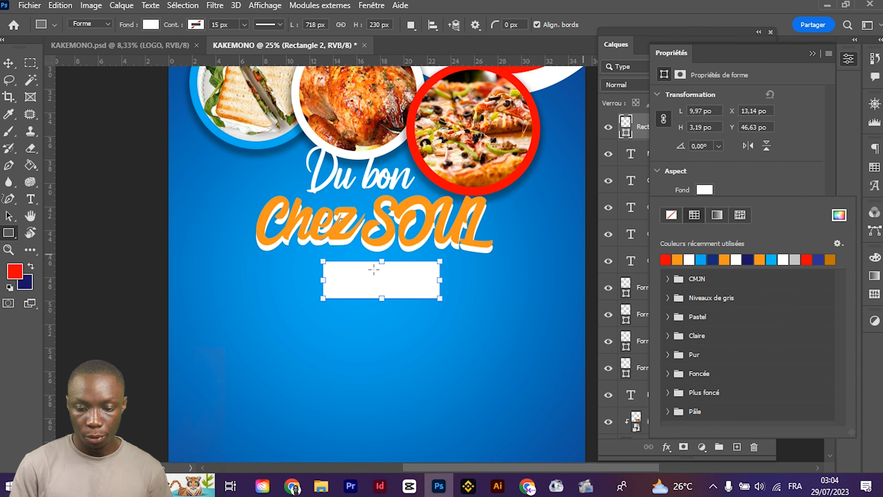
key(alt+BackSpace)
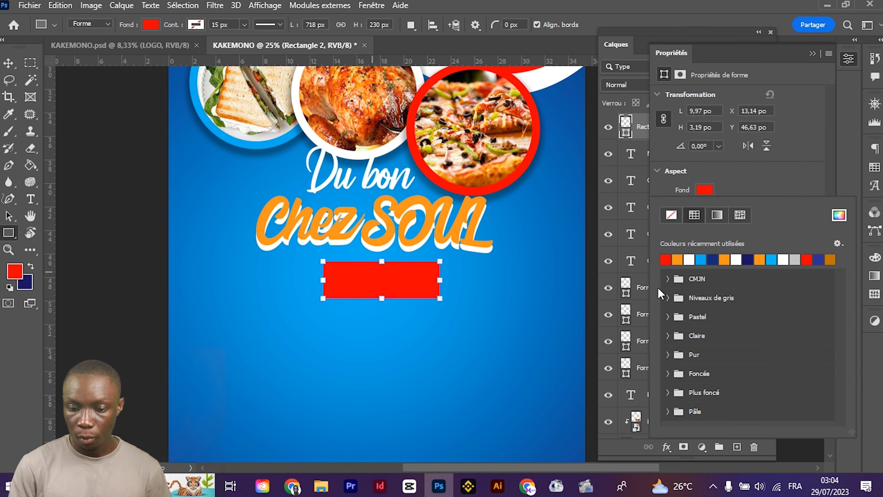
Round the red rectangle's corners to 70 px and move its layer below the "Nos plats" text layer
click(808, 178)
drag(680, 268, 725, 266)
key(Return)
click(812, 54)
drag(688, 138, 683, 168)
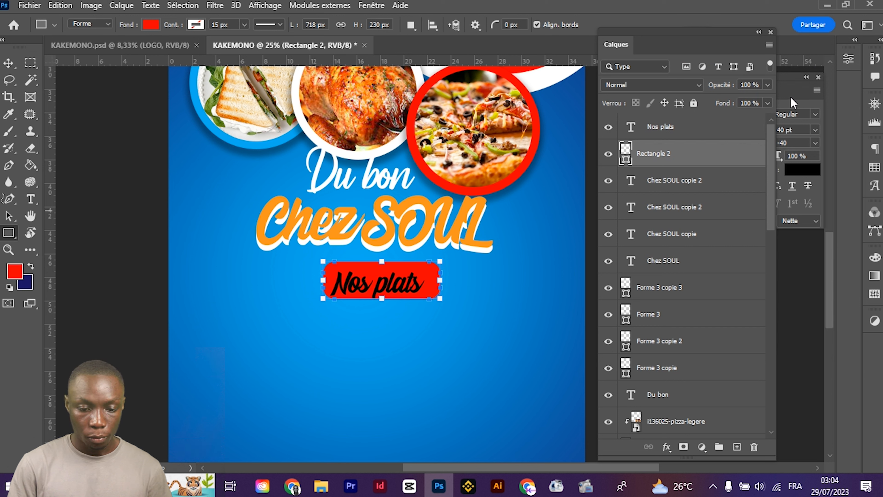
Try to set the text colour to white (ffffff) while the rectangle layer is still selected
click(800, 170)
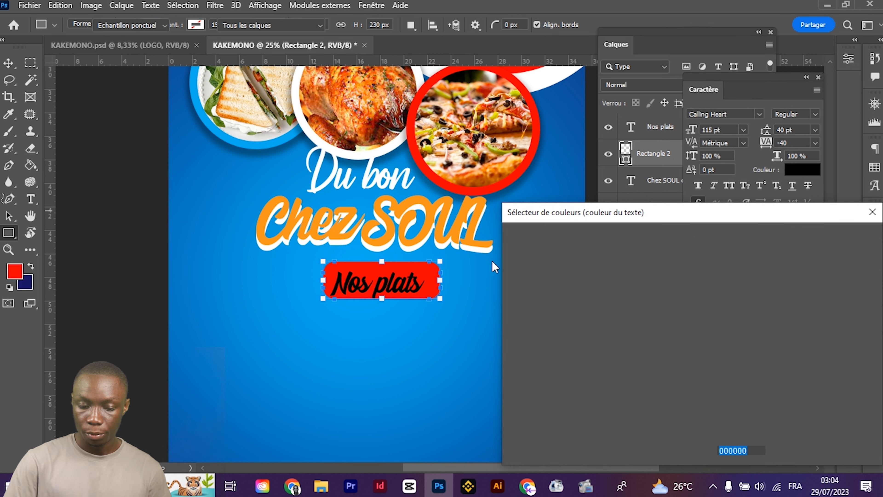
click(526, 270)
text(ffffff)
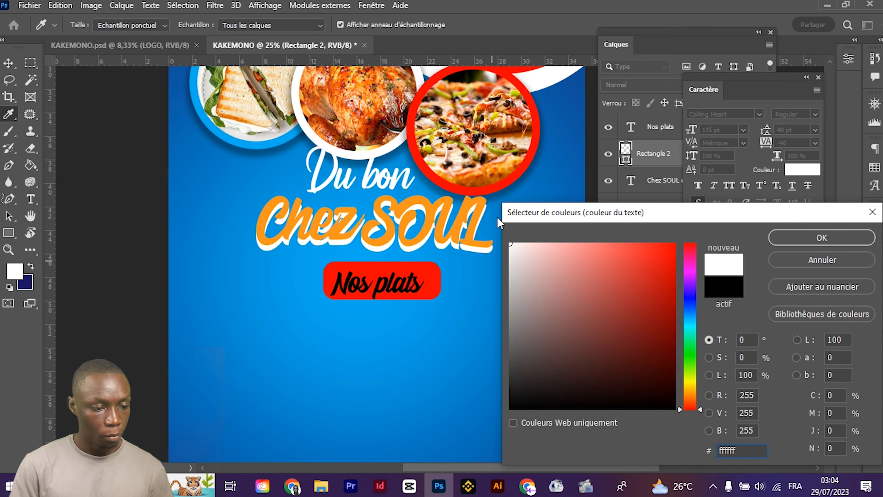
key(Return)
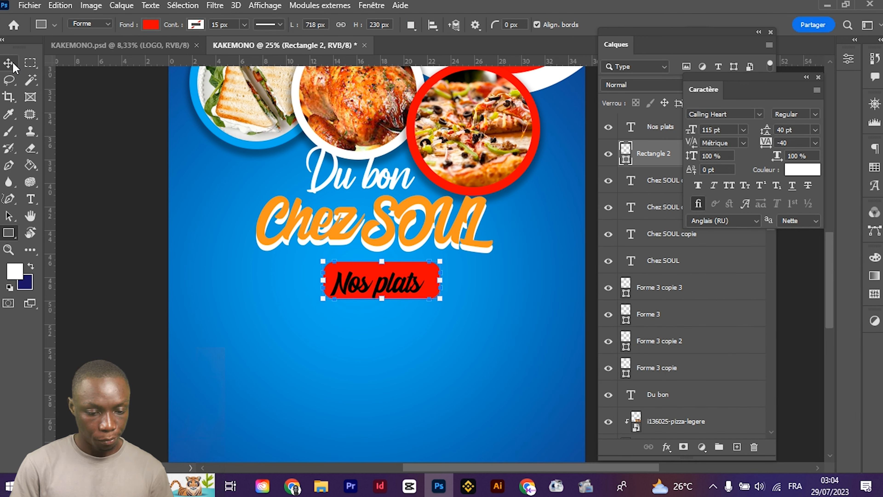
Select the "Nos plats" text and nudge it slightly up and to the right to centre it in the red rectangle
click(14, 66)
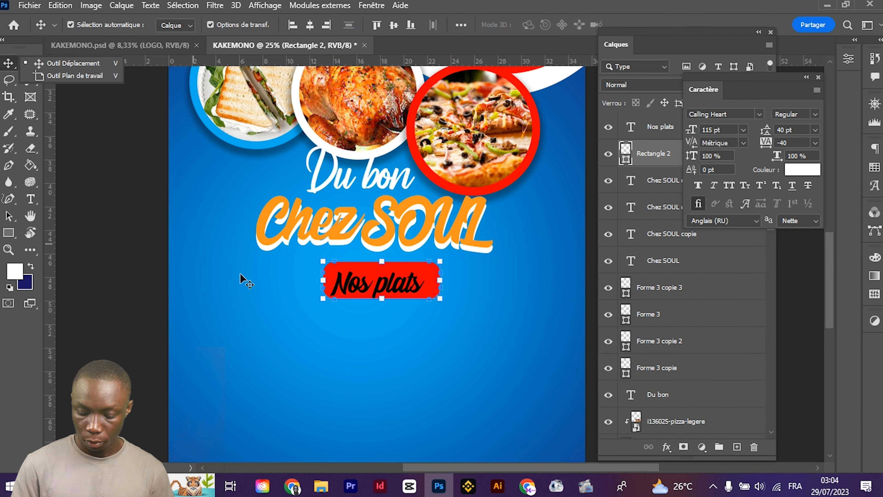
click(362, 283)
key(shift+Up)
key(shift+Up)
key(shift+Right)
key(shift+Right)
key(shift+Right)
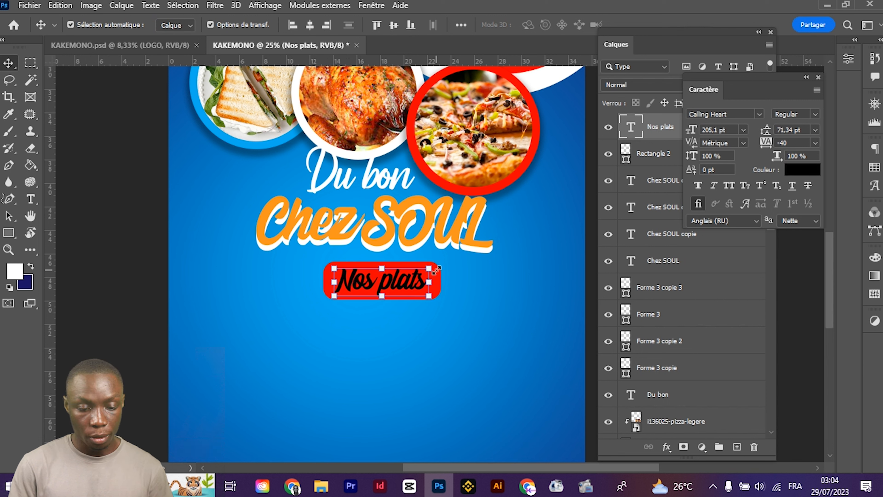
Change the "Nos plats" text colour to white
click(802, 169)
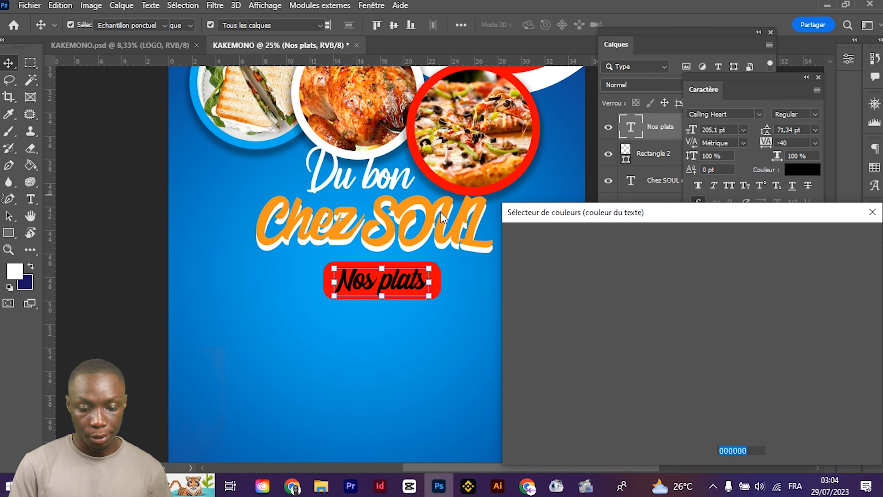
click(513, 243)
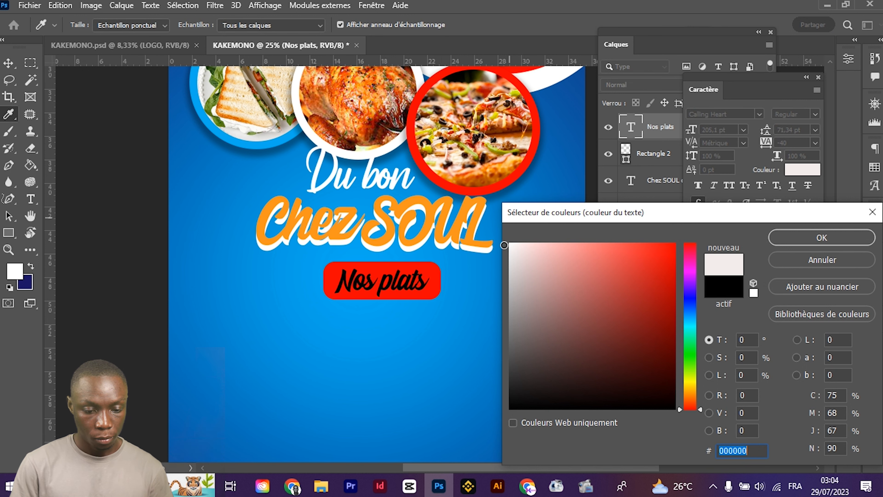
key(Return)
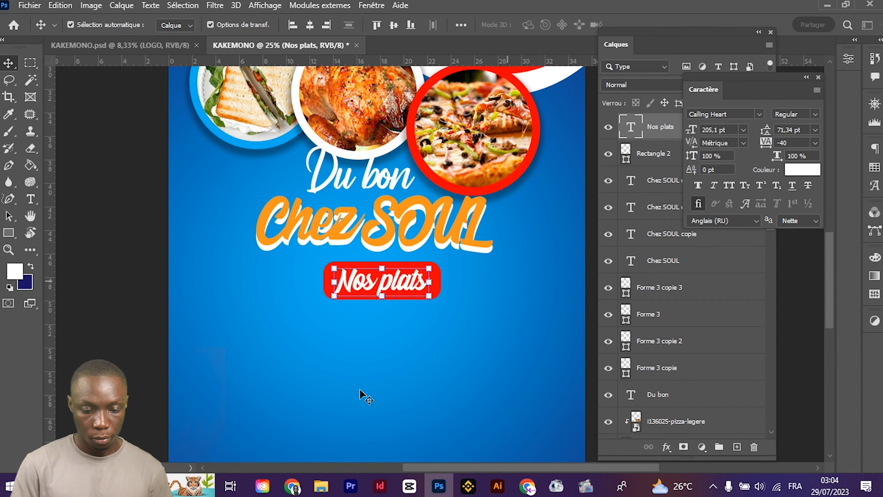
Scale the "Nos plats" text and its red rectangle together to about 118% and centre them horizontally on the banner
drag(312, 273, 462, 278)
click(441, 279)
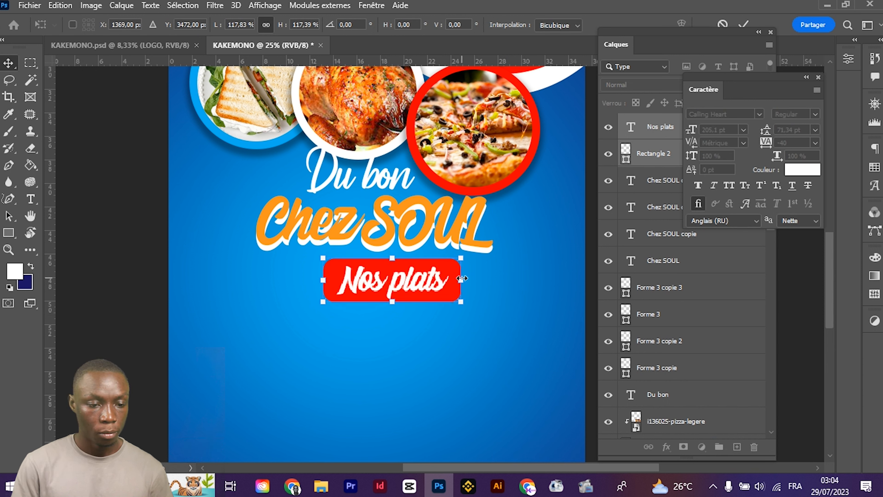
key(Return)
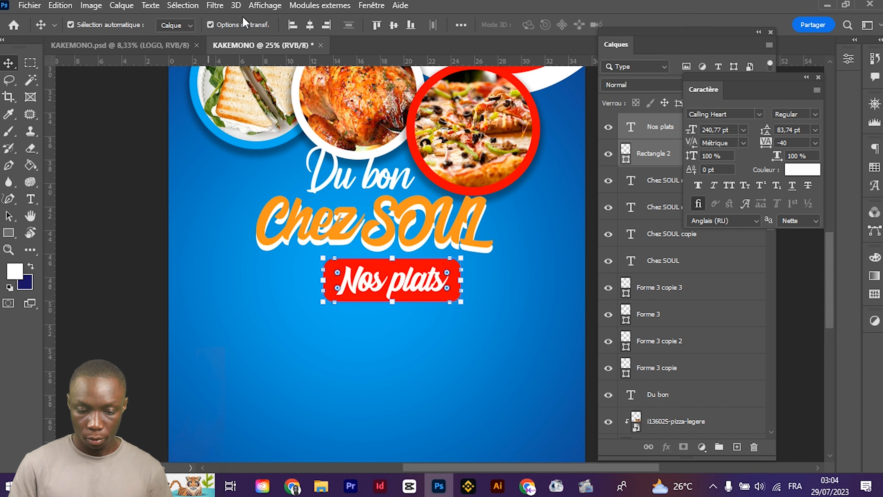
click(307, 25)
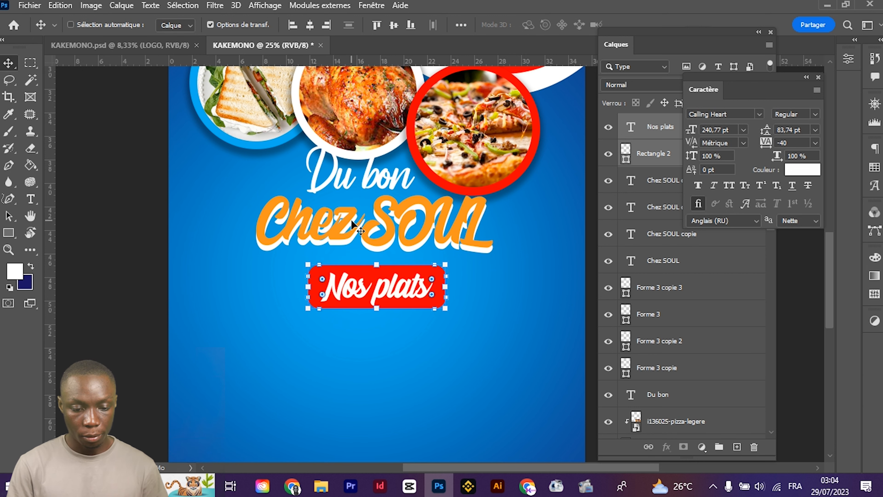
Draw a white circle about 120 px in diameter near the banner's left edge, just below the level of the "Nos plats" label
key(ctrl+minus)
key(ctrl+minus)
key(ctrl+minus)
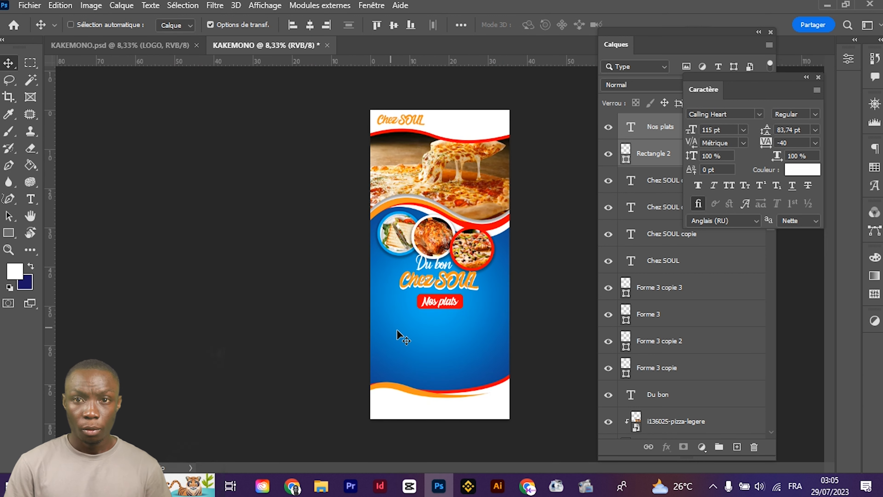
key(ctrl+plus)
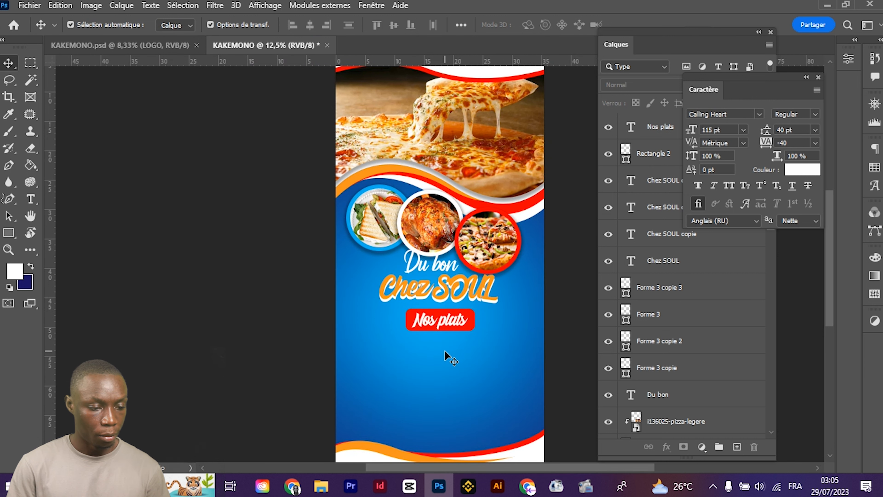
click(31, 201)
click(4, 68)
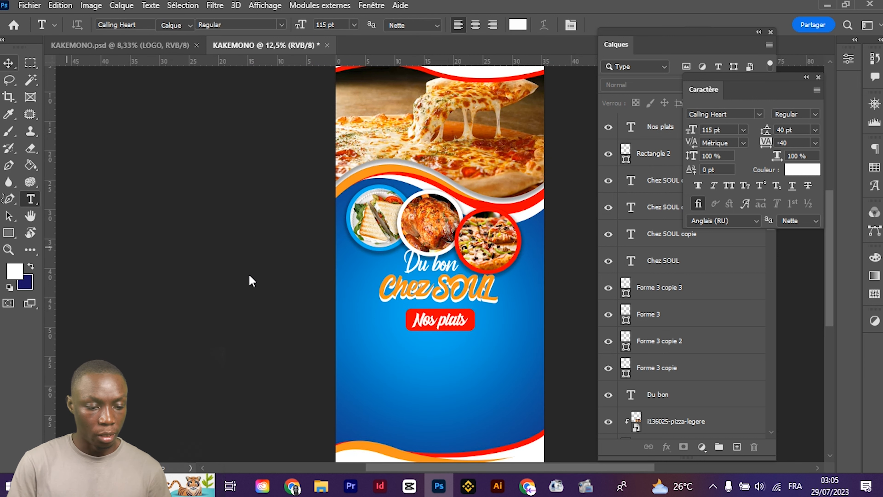
scroll(408, 347, up, 3)
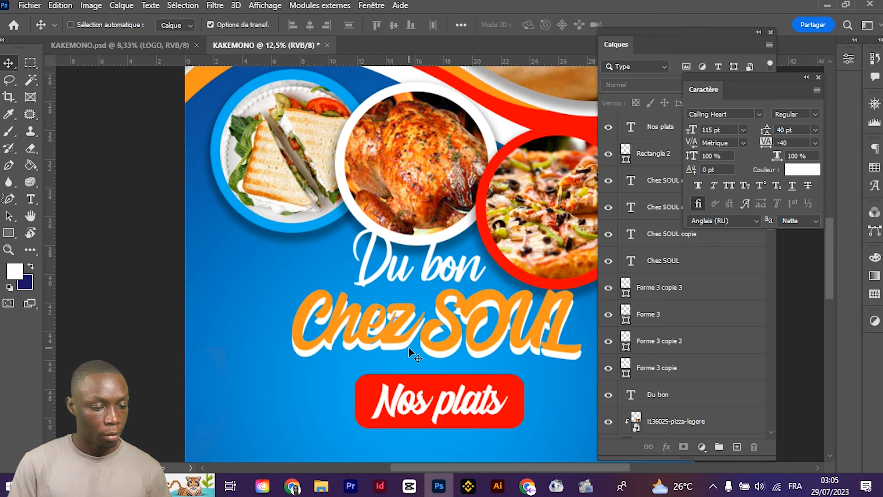
scroll(403, 346, down, 7)
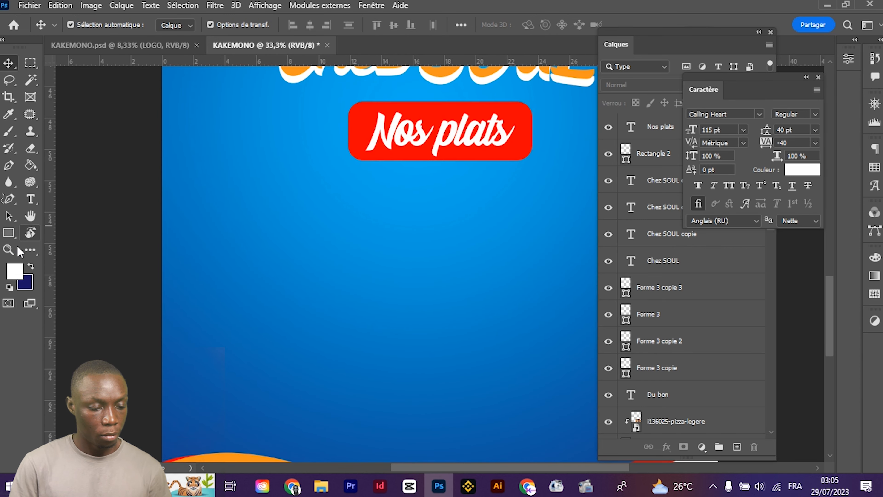
click(7, 236)
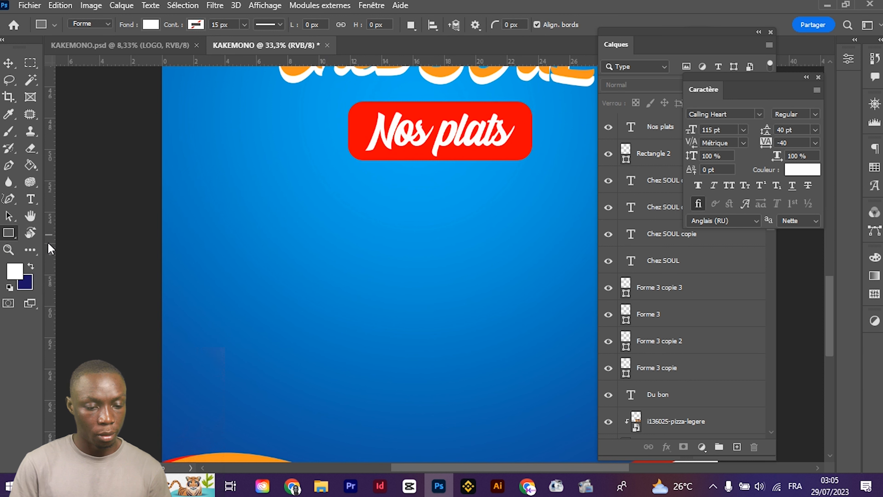
right_click(10, 237)
click(85, 245)
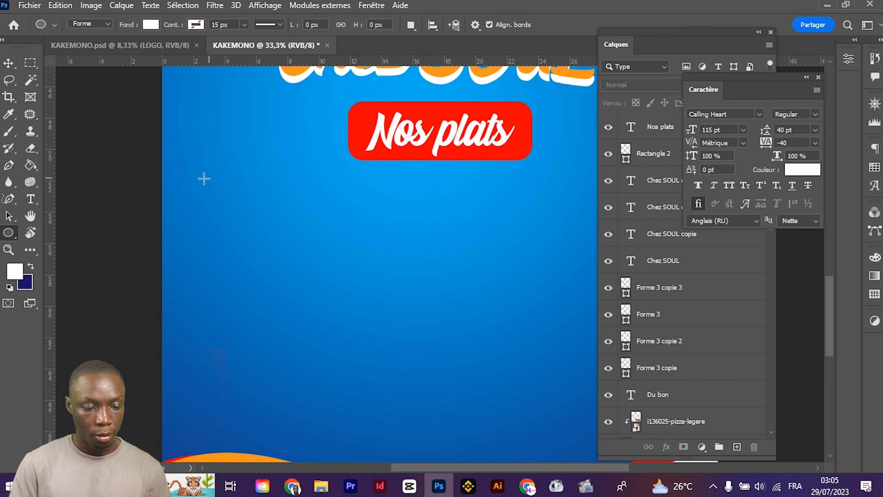
drag(180, 180, 215, 204)
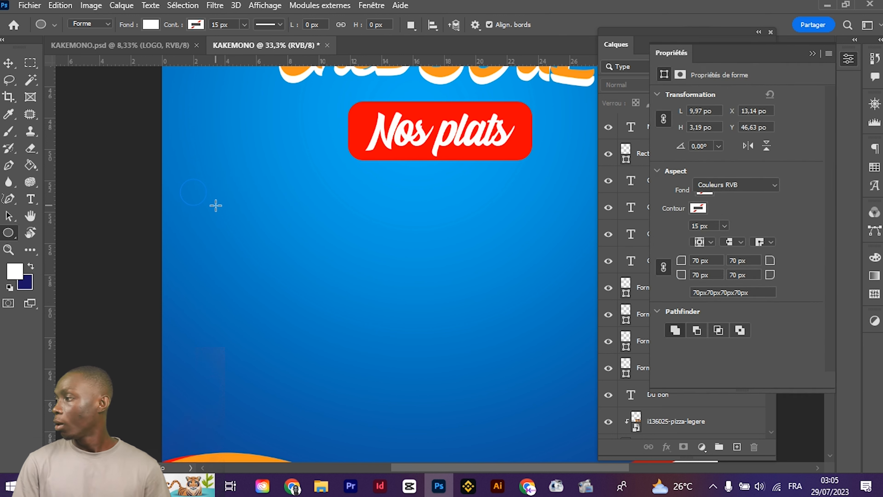
click(812, 54)
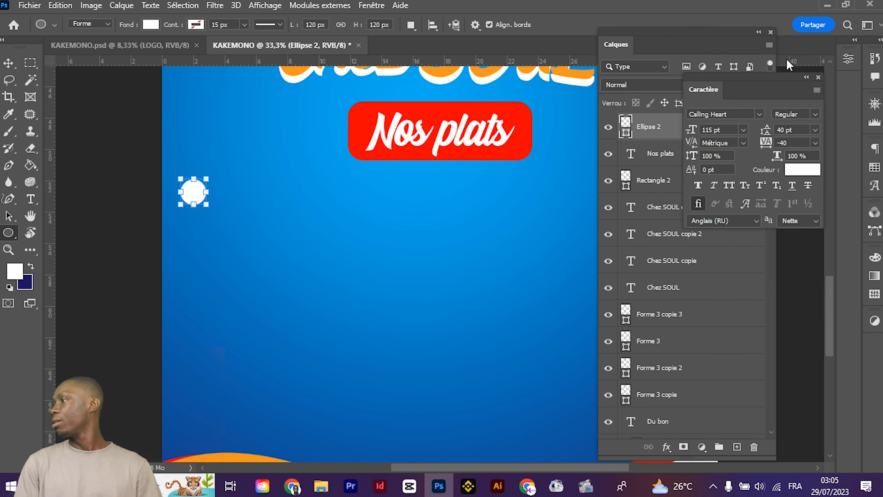
Put away the character and layer settings and open the asset libraries
click(806, 77)
click(757, 32)
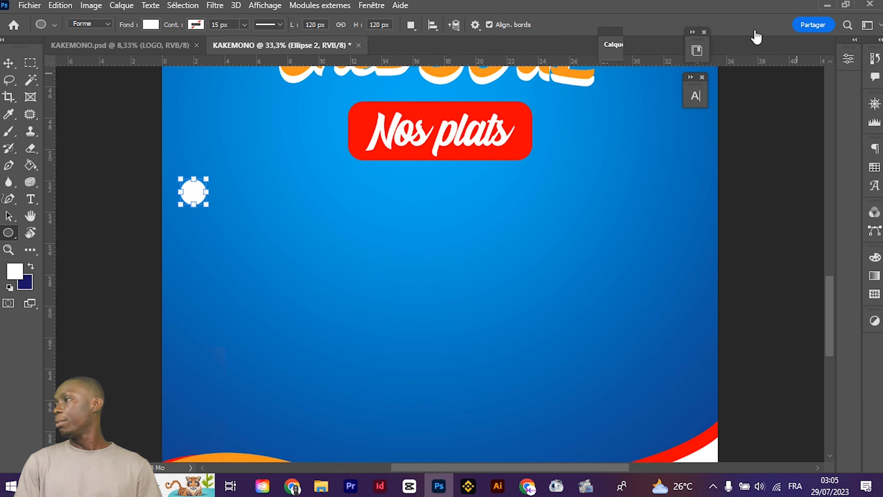
click(697, 51)
drag(538, 52, 670, 45)
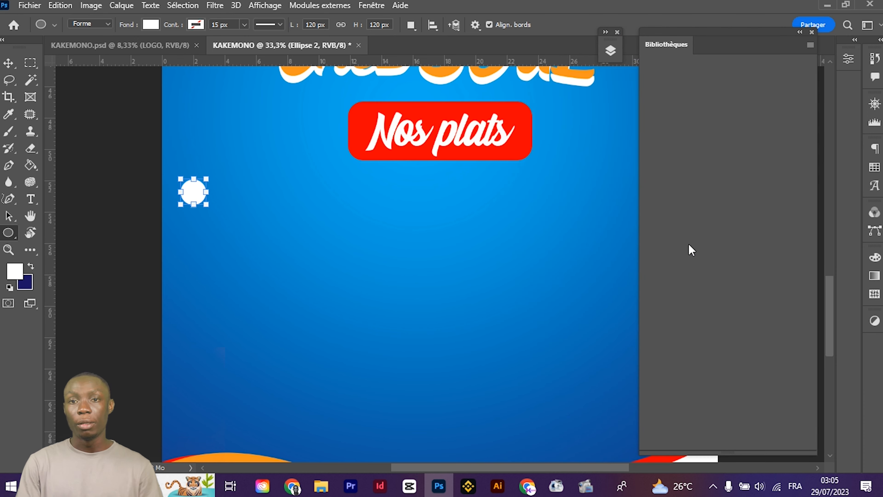
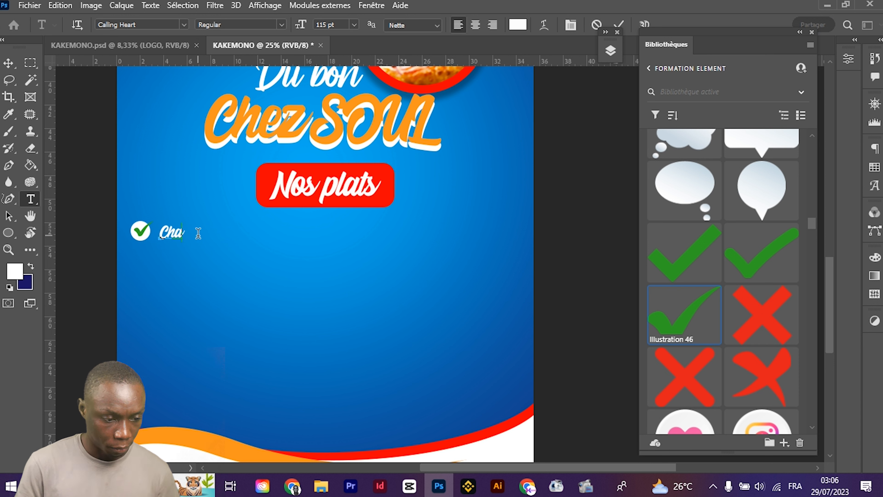
Finish the white "Chawarma" label beside the green check-mark bullet
text(arma)
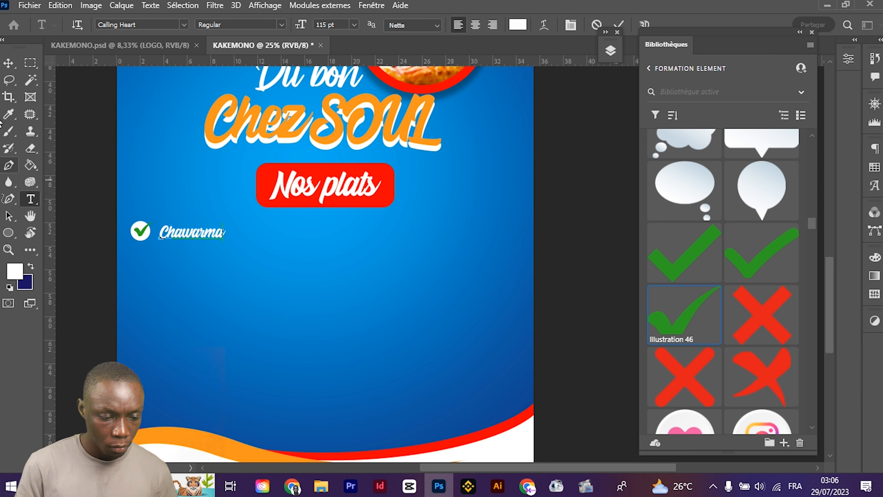
click(9, 63)
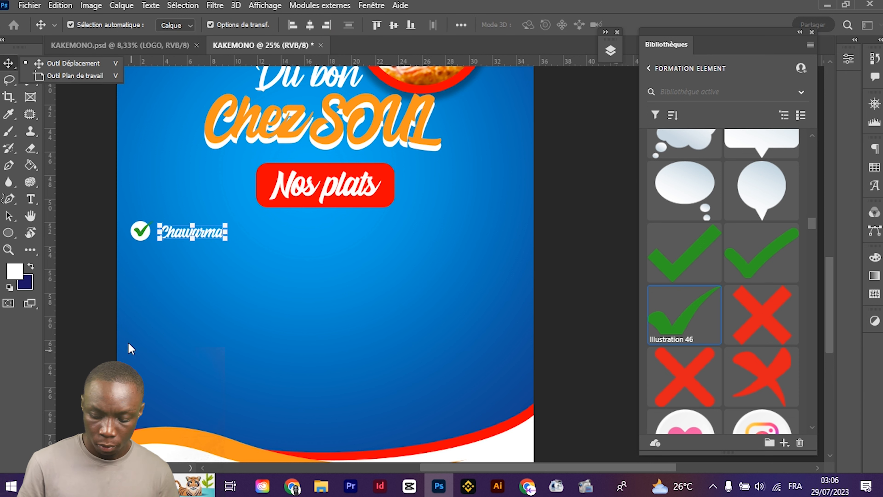
click(97, 281)
Select the check-mark bullet with its "Chawarma" label and nudge them slightly to the right, away from the banner's edge
drag(132, 214, 198, 244)
key(shift+Right)
key(shift+Right)
key(shift+Right)
key(shift+Right)
key(shift+Right)
key(shift+Right)
key(shift+Right)
key(shift+Right)
key(shift+Right)
key(shift+Right)
key(shift+Right)
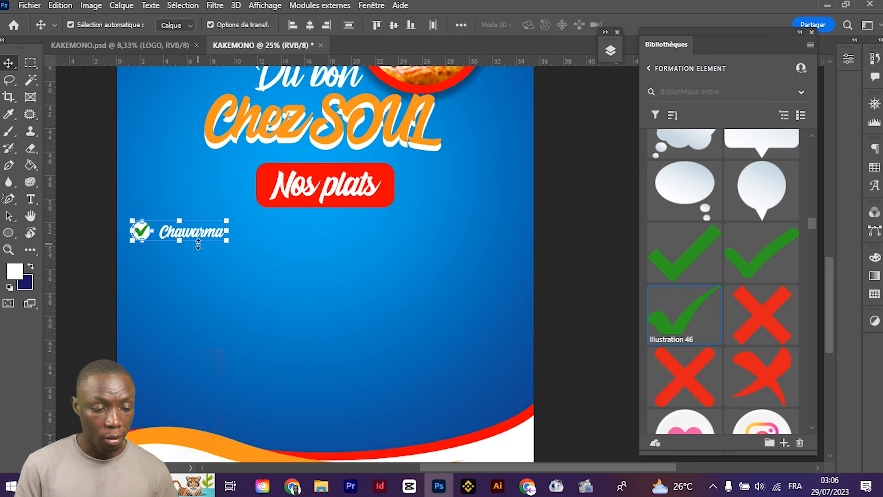
click(197, 211)
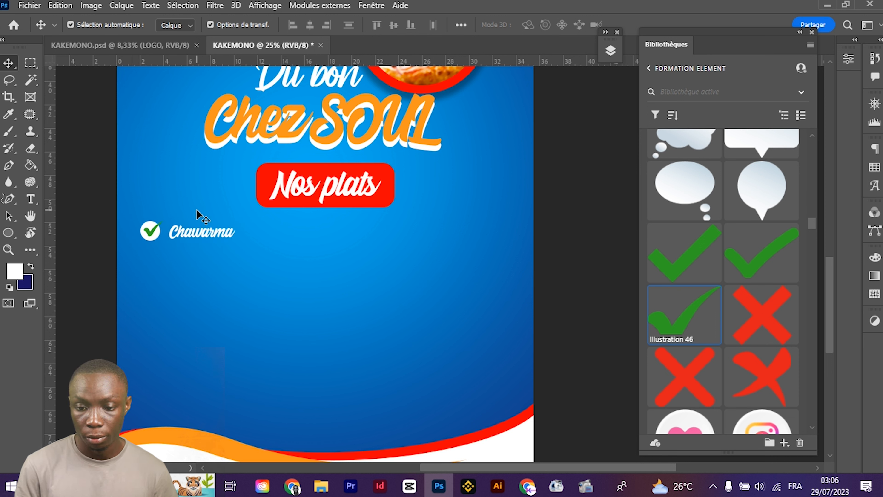
Change the font of the "Chawarma" label to Montserrat SemiBold
click(195, 229)
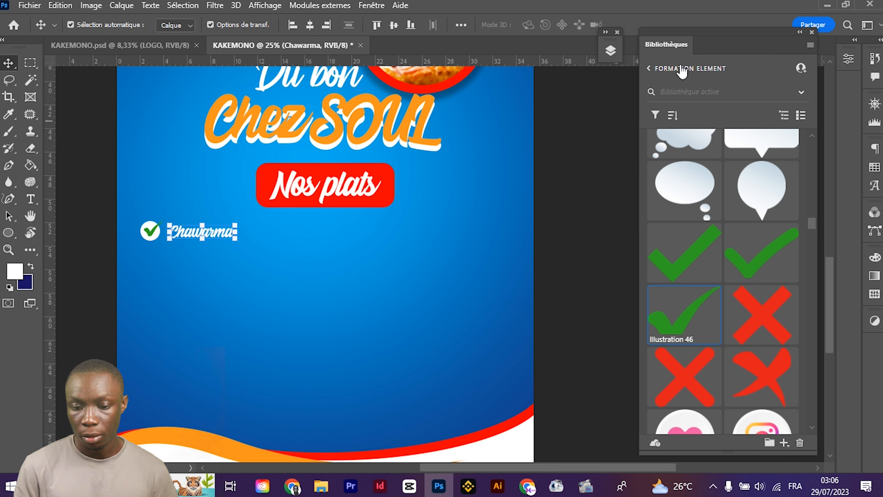
double_click(796, 45)
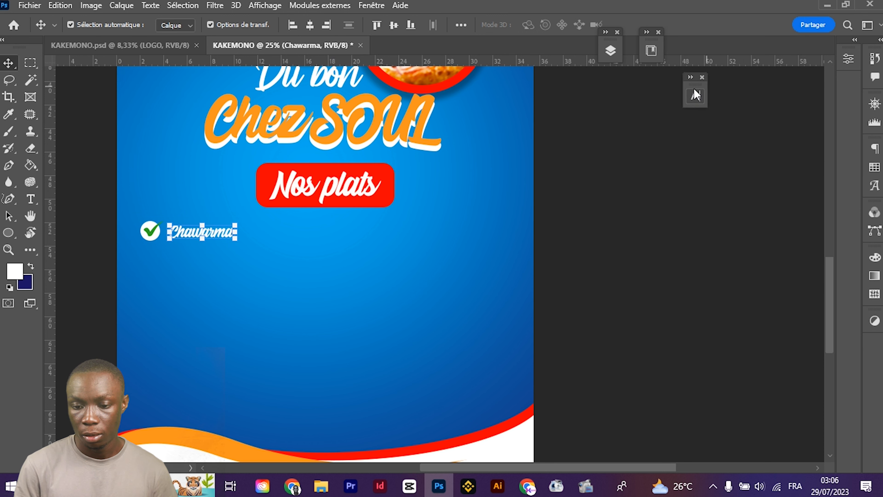
drag(703, 85, 803, 72)
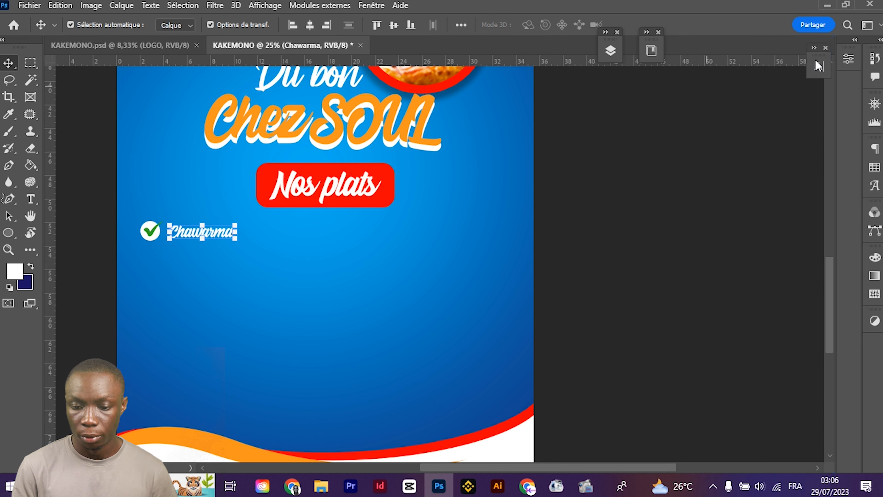
click(803, 79)
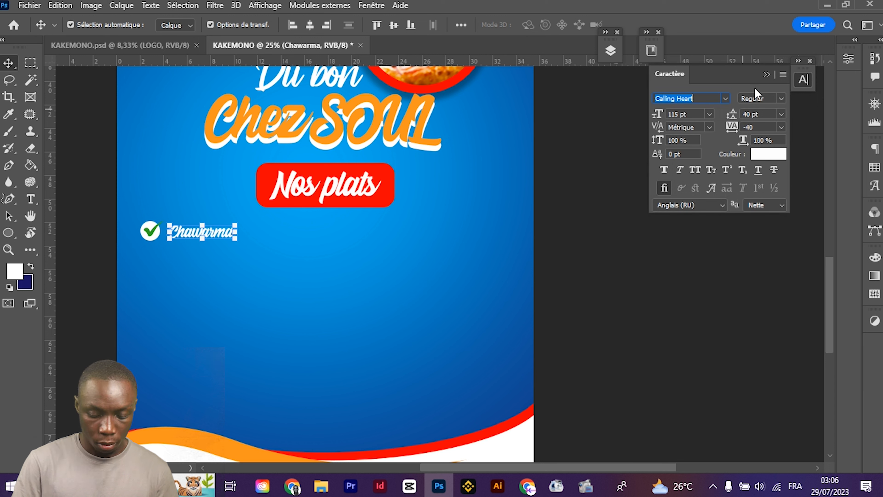
click(706, 95)
key(ctrl+a)
text(mont)
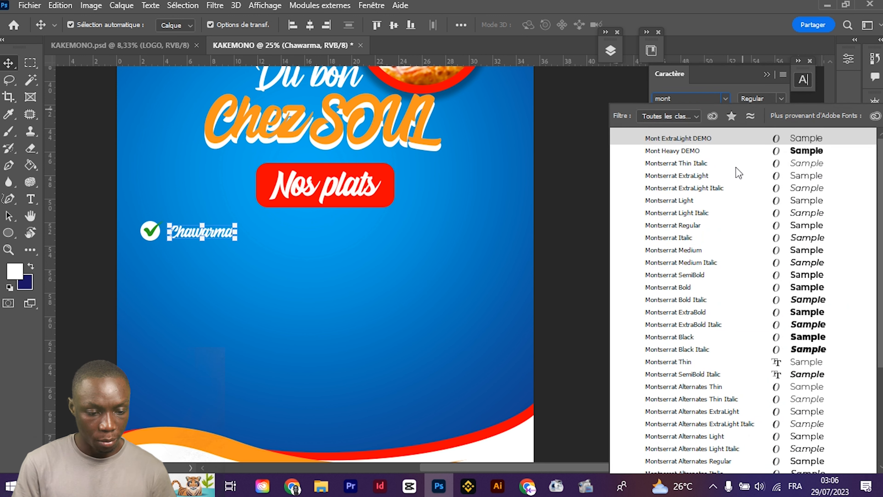
click(804, 278)
click(118, 250)
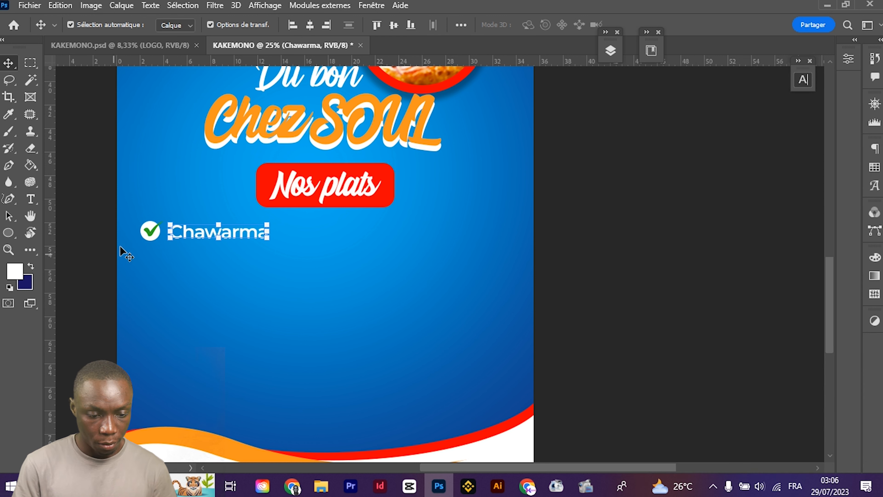
Duplicate the check-mark bullet and its "Chawarma" label to the right to start a second column
drag(133, 230, 420, 244)
drag(116, 234, 452, 241)
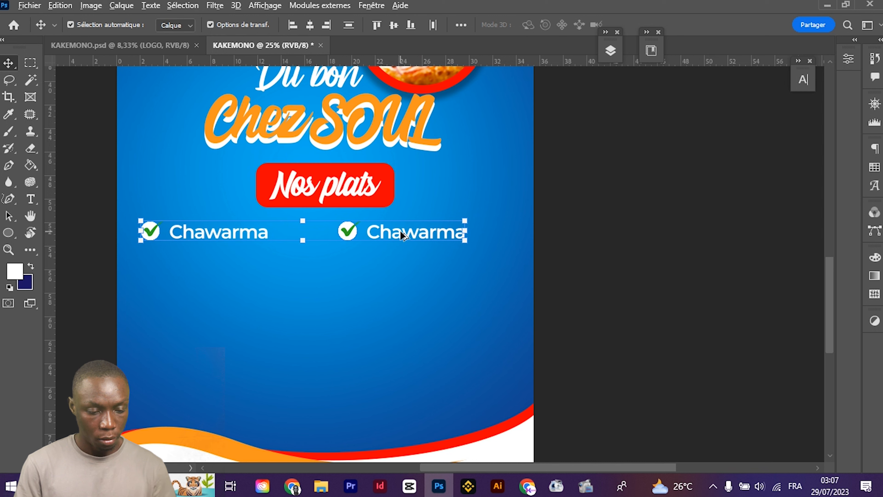
drag(402, 222, 401, 264)
key(ctrl+z)
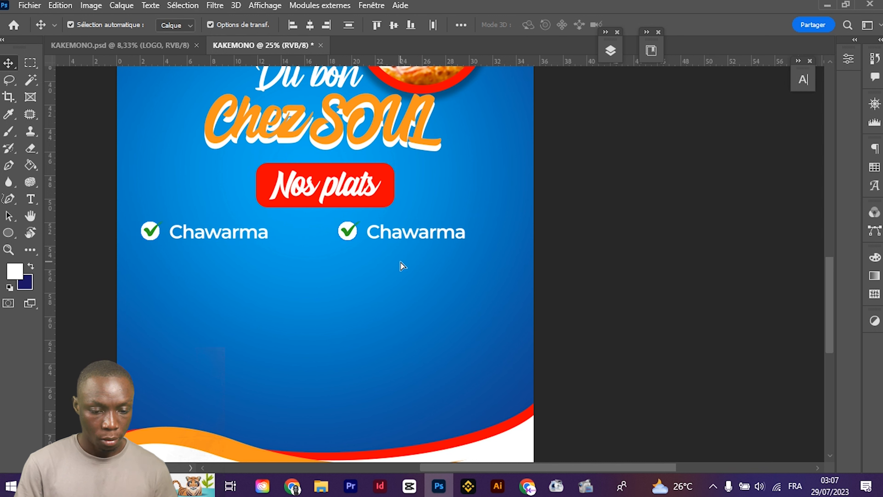
key(ctrl+z)
drag(103, 222, 435, 249)
drag(398, 227, 400, 264)
key(ctrl+z)
key(ctrl+z)
Duplicate the two-item "Chawarma" row downward, then copy both rows below to form four rows in two columns
drag(472, 235, 135, 227)
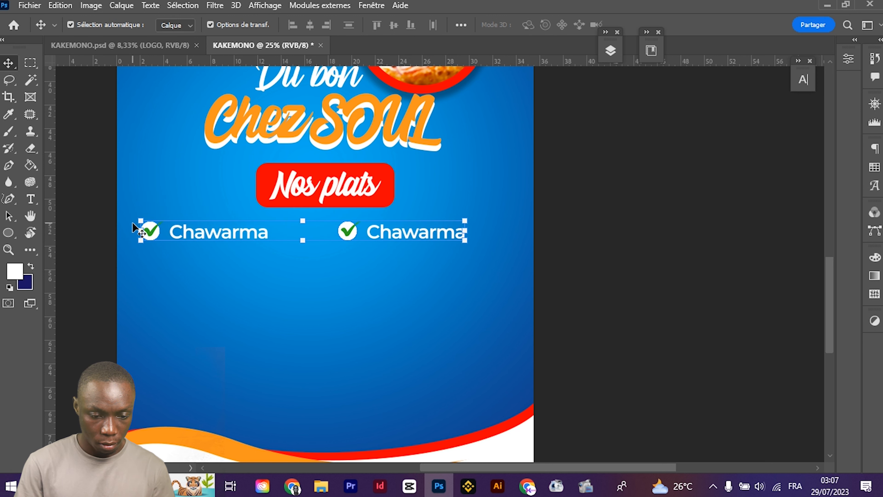
drag(344, 236, 343, 262)
click(203, 298)
drag(129, 212, 450, 282)
drag(352, 268, 352, 336)
scroll(209, 291, down, 1)
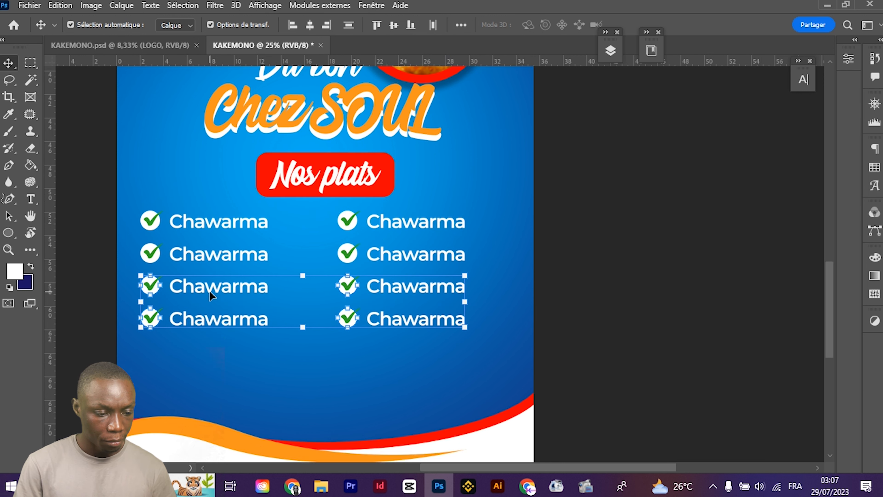
scroll(209, 291, down, 3)
click(113, 284)
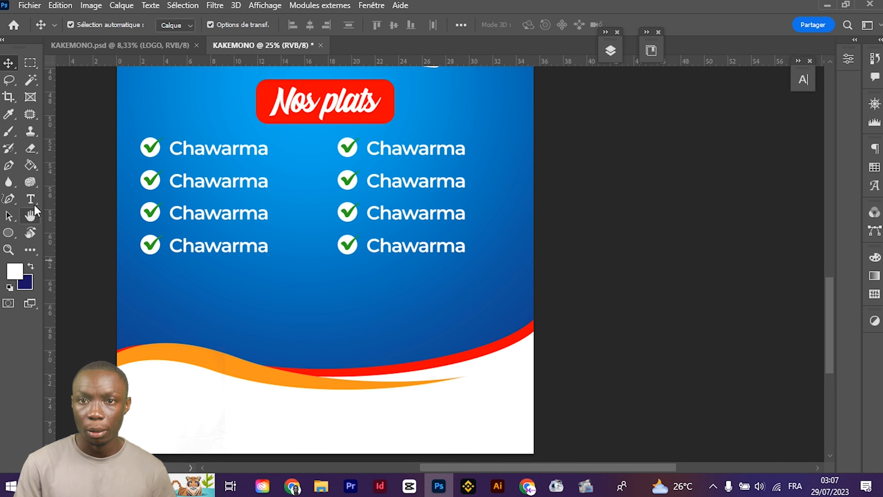
Add the text "Nb: Nous livrons partout à Abidjan" below the list of dishes
key(t)
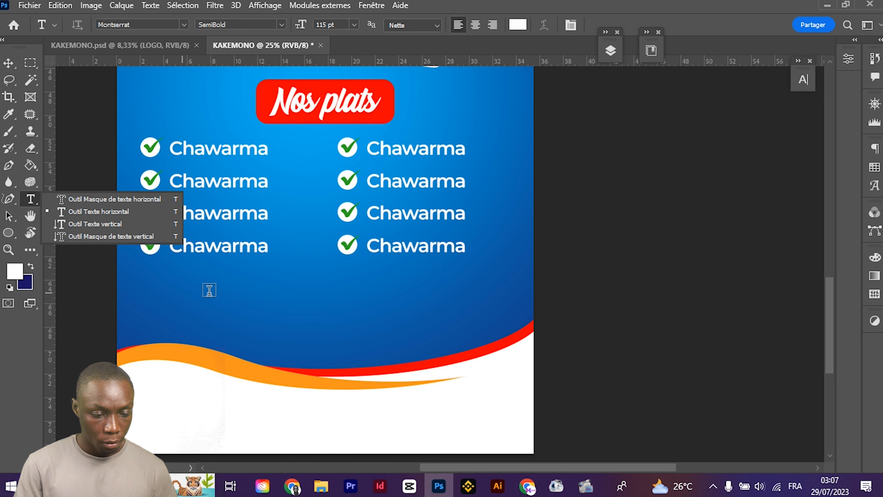
click(176, 293)
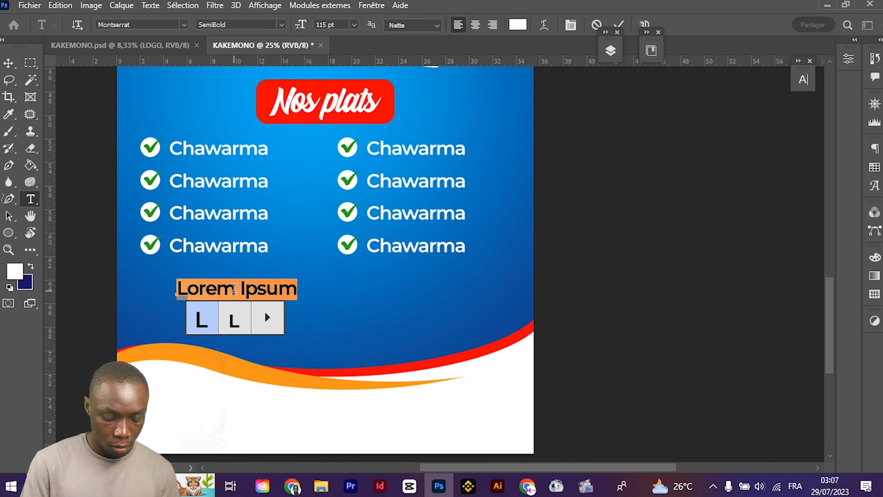
click(248, 288)
key(ctrl+a)
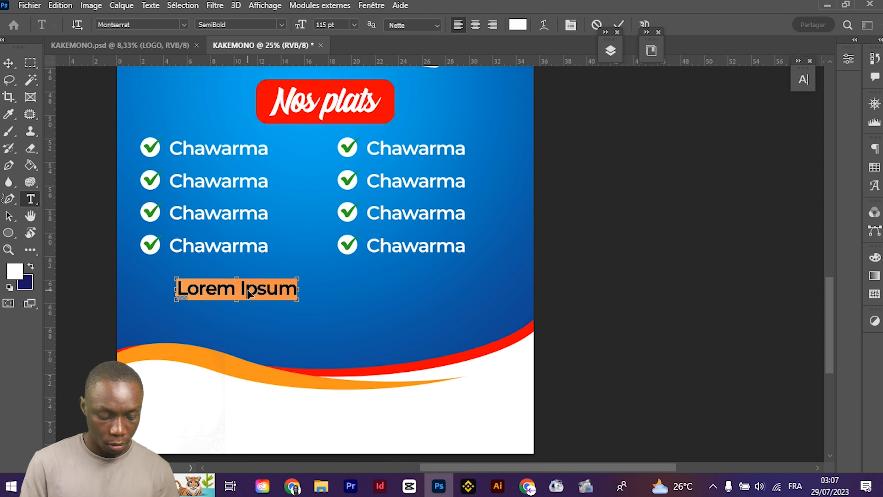
text(Nb)
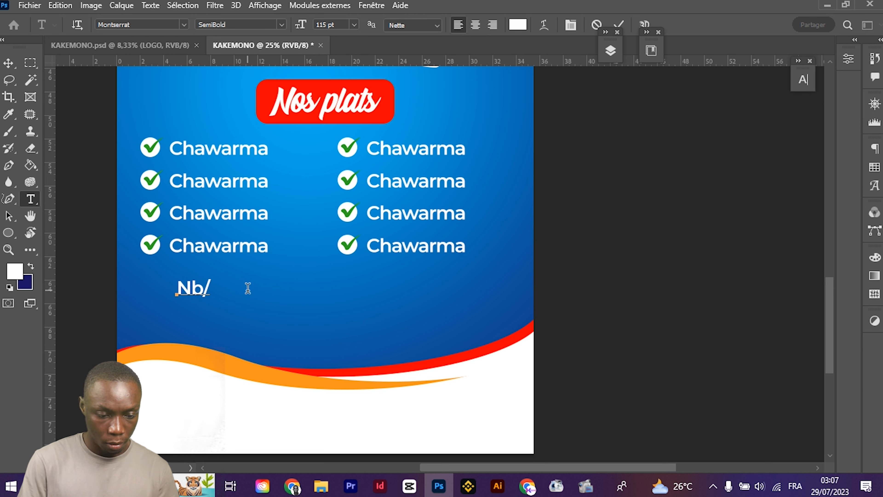
text(: Nous l)
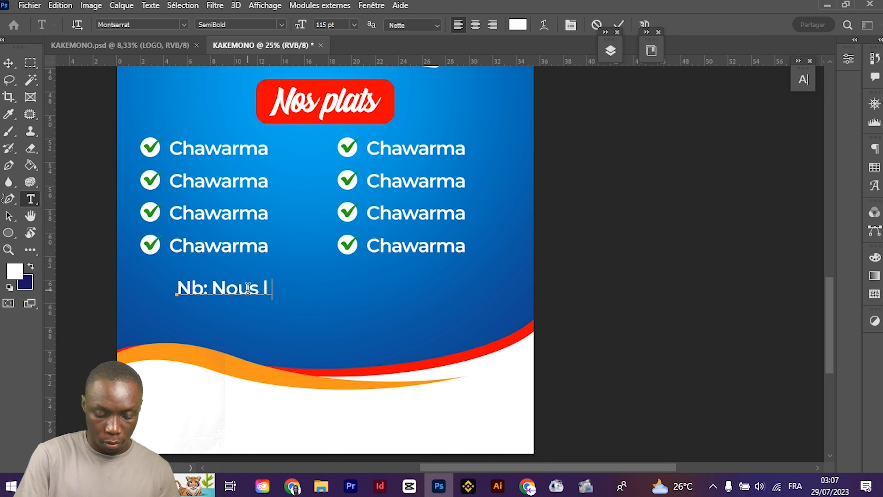
text(ivrons partout à)
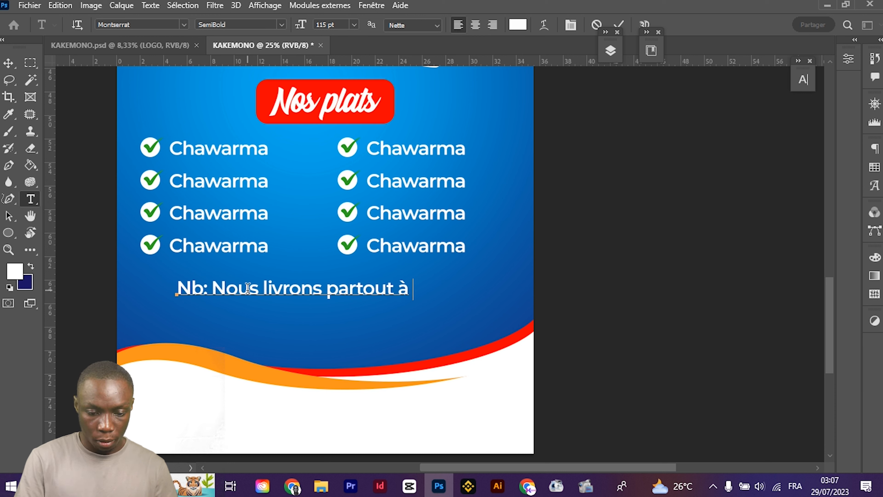
text(Abidja,n)
key(BackSpace)
key(BackSpace)
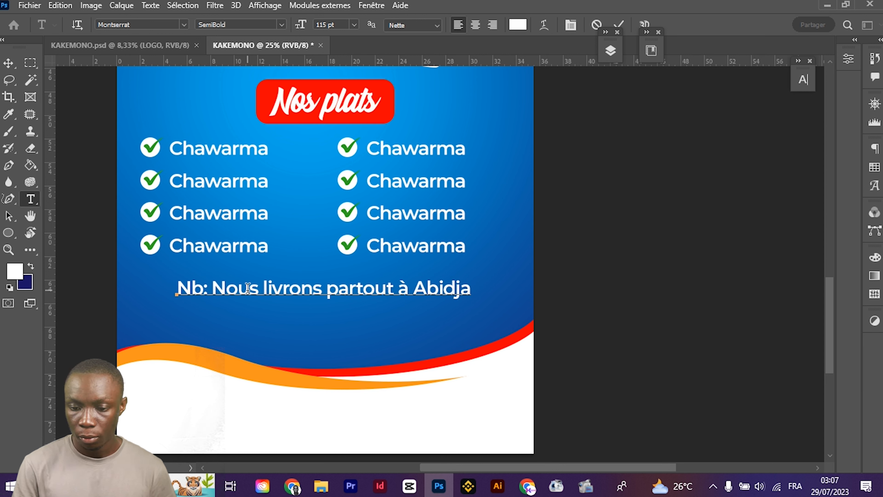
Set the font style of the whole delivery note to Montserrat Regular
key(ctrl+a)
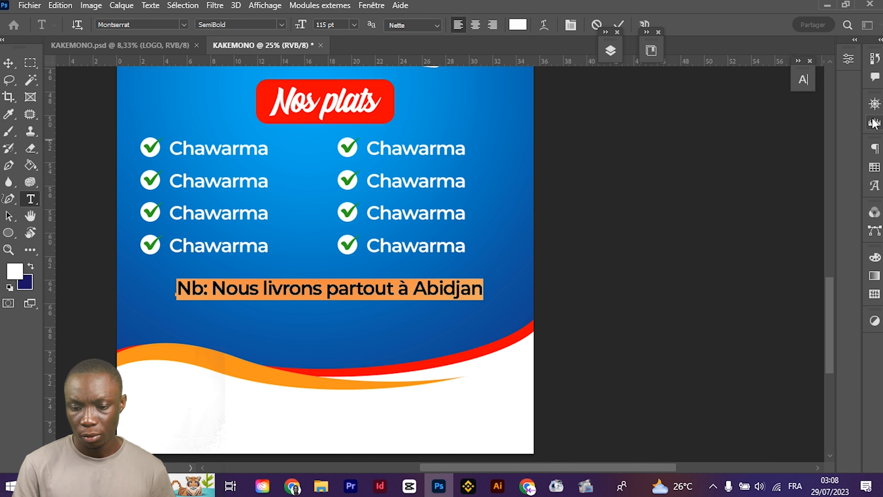
click(803, 81)
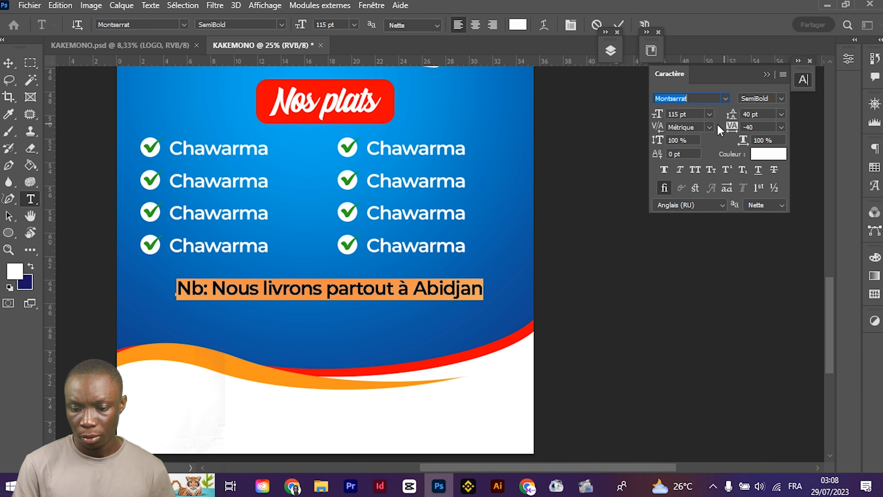
click(780, 101)
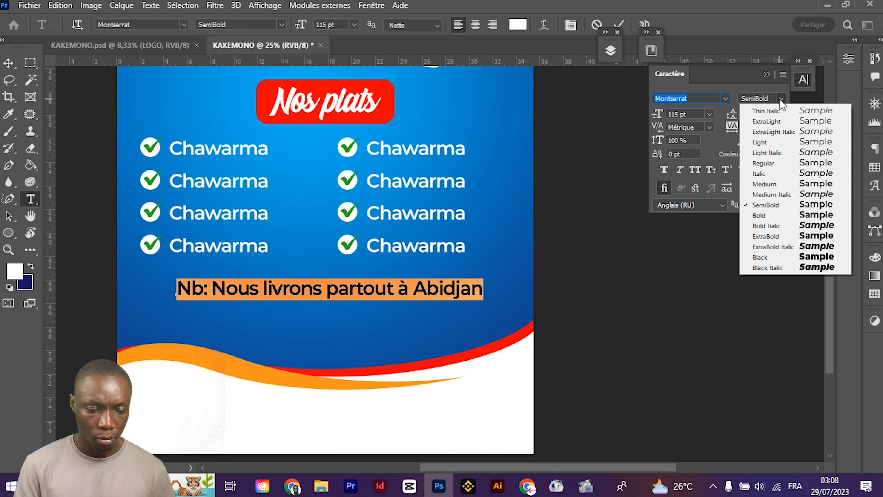
click(815, 184)
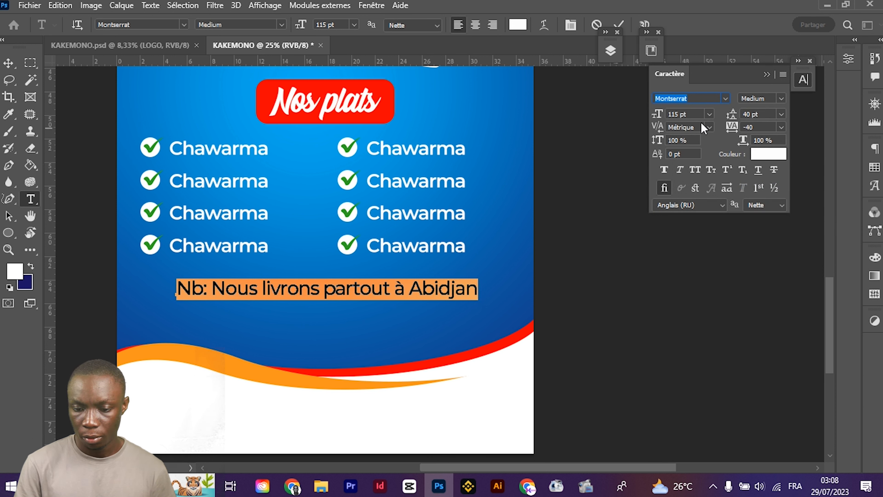
click(781, 99)
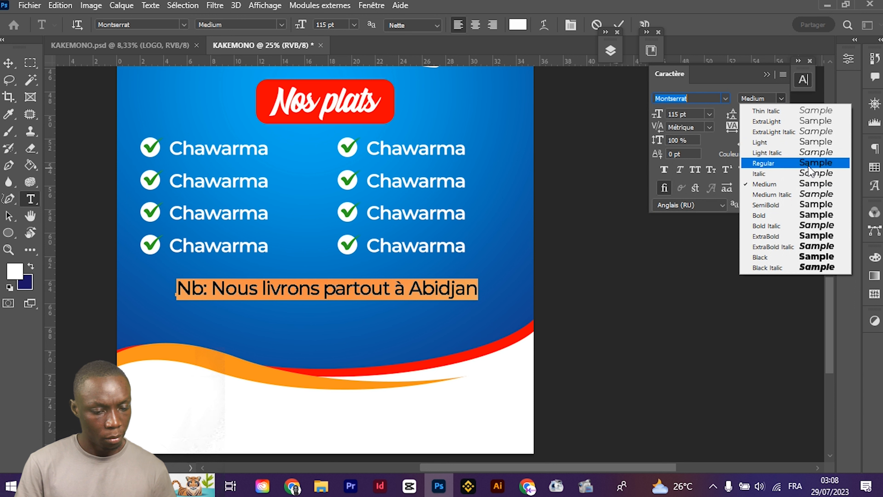
click(807, 162)
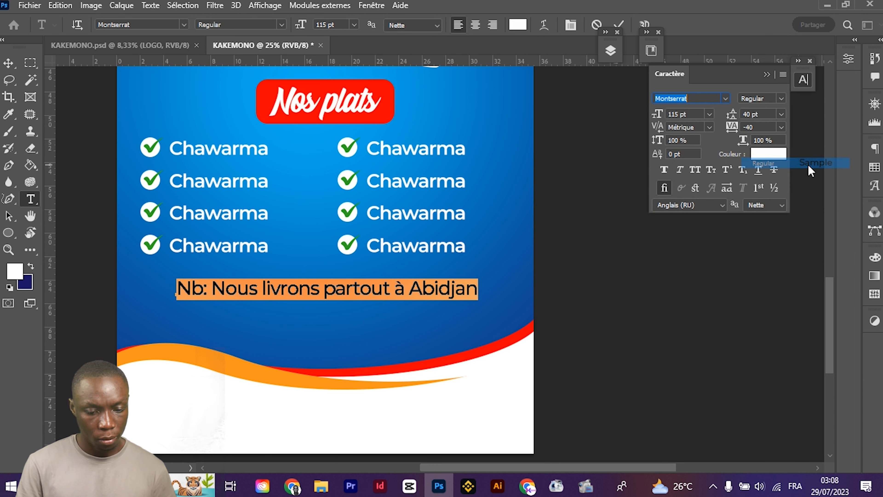
click(8, 62)
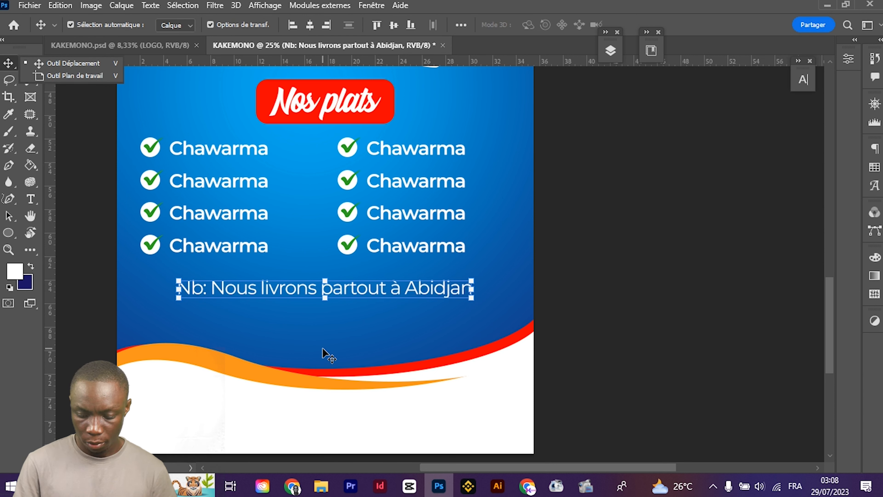
Nudge the delivery note straight down to leave more space beneath the dish list
click(416, 289)
key(shift+Down)
key(shift+Down)
key(shift+Down)
key(shift+Down)
key(shift+Down)
key(shift+Down)
key(shift+Down)
key(shift+Down)
key(shift+Down)
key(shift+Down)
key(shift+Down)
key(shift+Down)
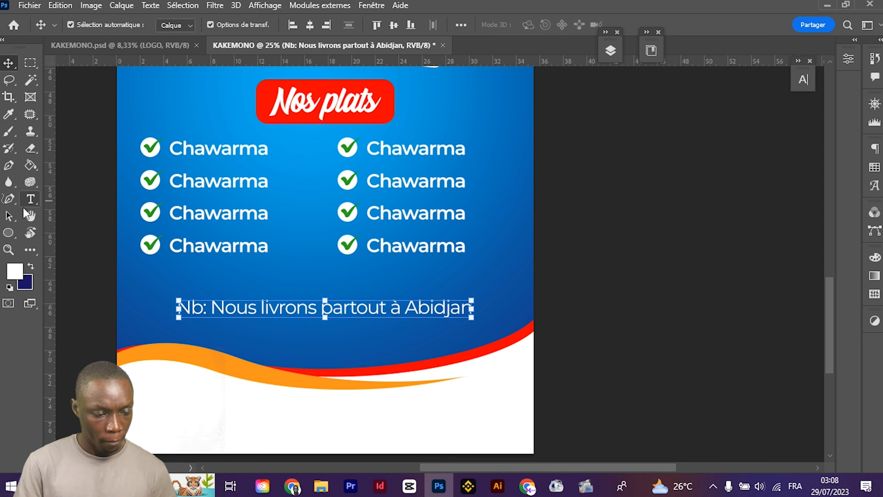
Draw a white rectangle about 1859 x 167 px over the delivery note
right_click(8, 233)
click(50, 240)
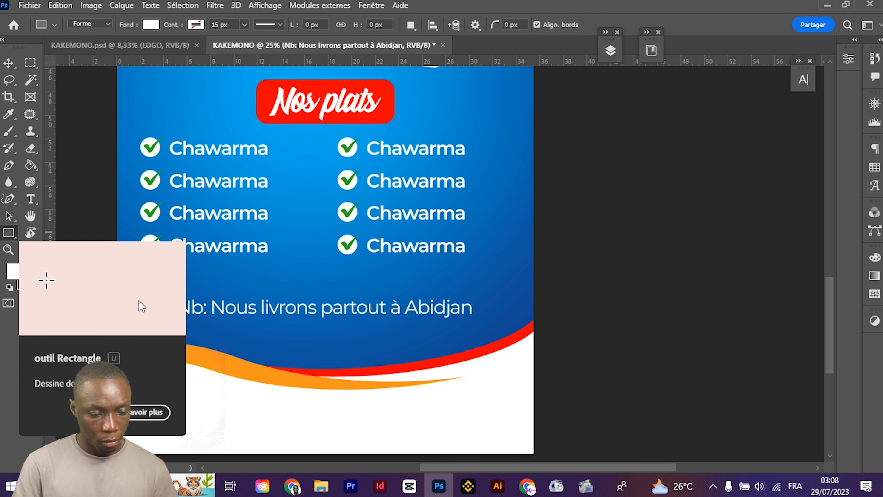
drag(171, 295, 474, 322)
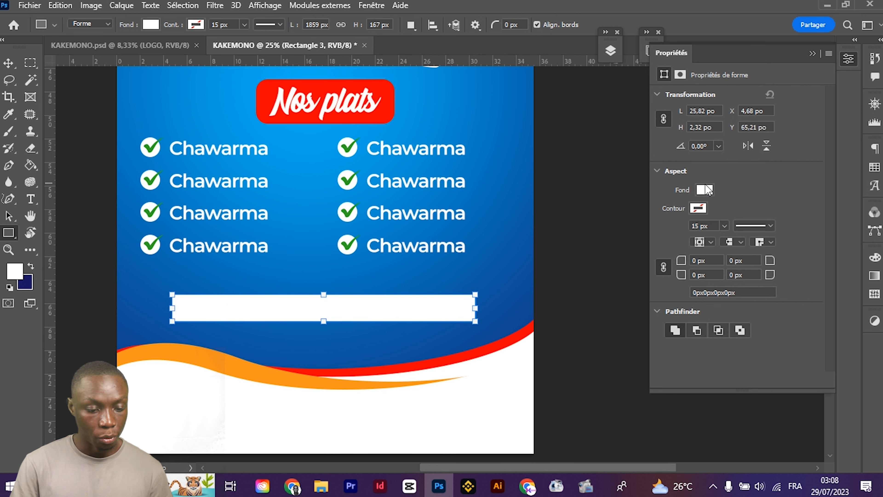
Fill the delivery note's rectangle with the red sampled from the "Nos plats" badge and round its corners
click(704, 190)
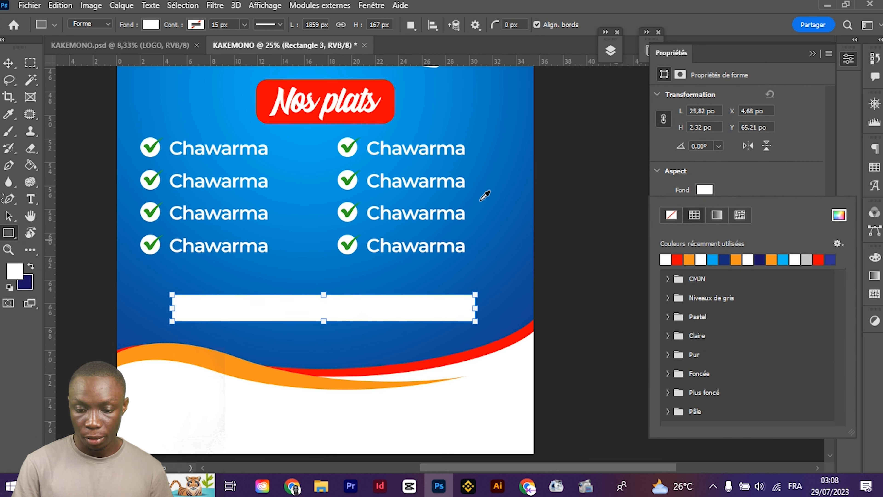
click(376, 116)
click(735, 183)
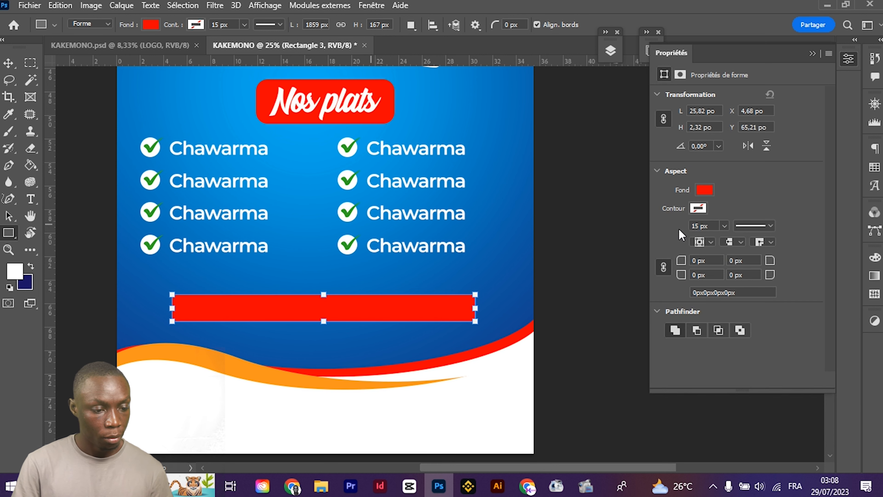
drag(679, 261, 707, 264)
click(8, 64)
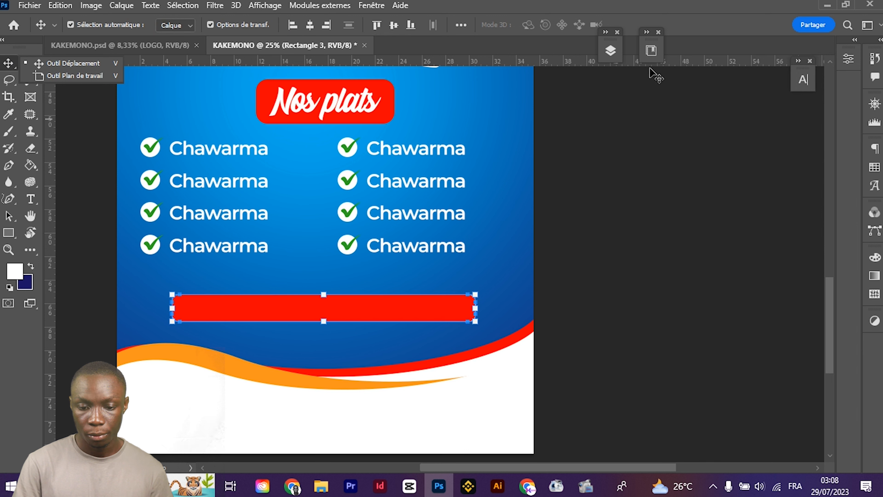
Send the red rounded rectangle one layer down so it sits behind the delivery note text
click(610, 51)
drag(519, 49, 585, 49)
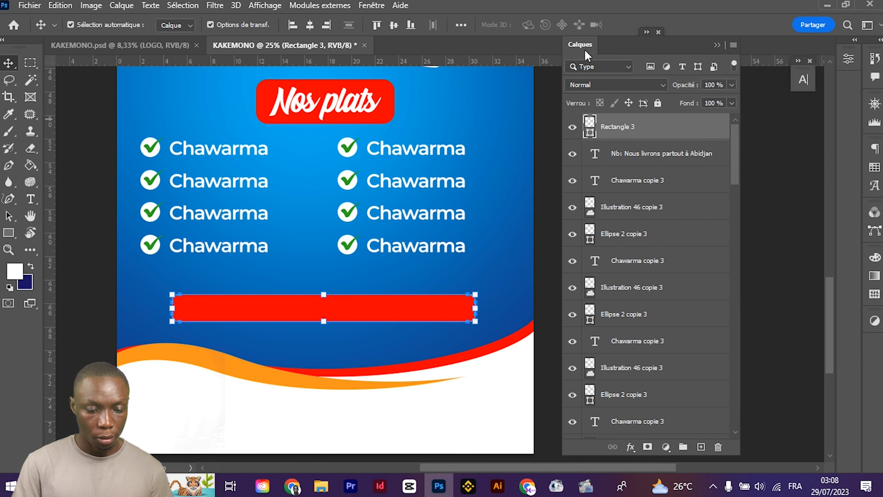
key(ctrl+bracketleft)
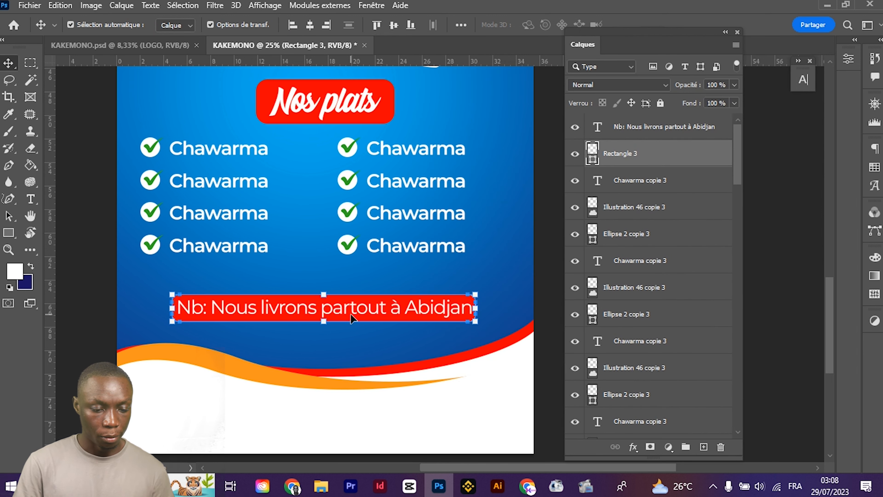
click(80, 316)
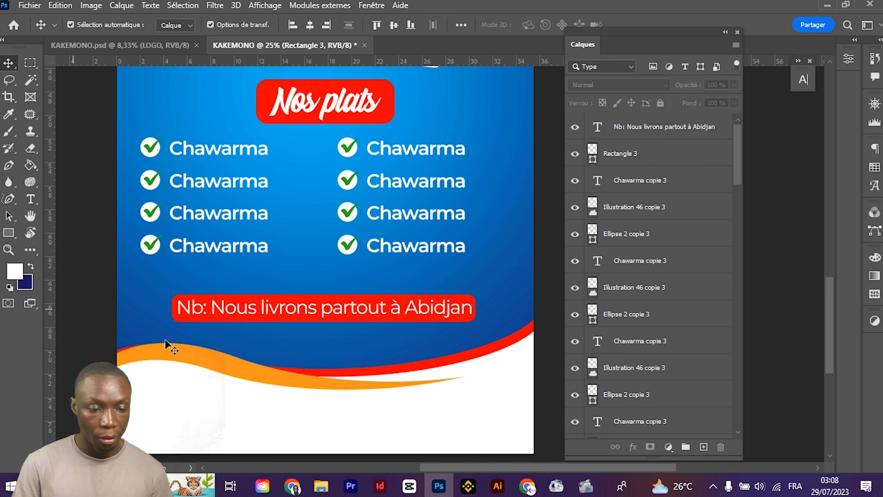
Switch to the KAKEMONO.psd document and show the full contact row in the banner's white footer
scroll(165, 342, down, 2)
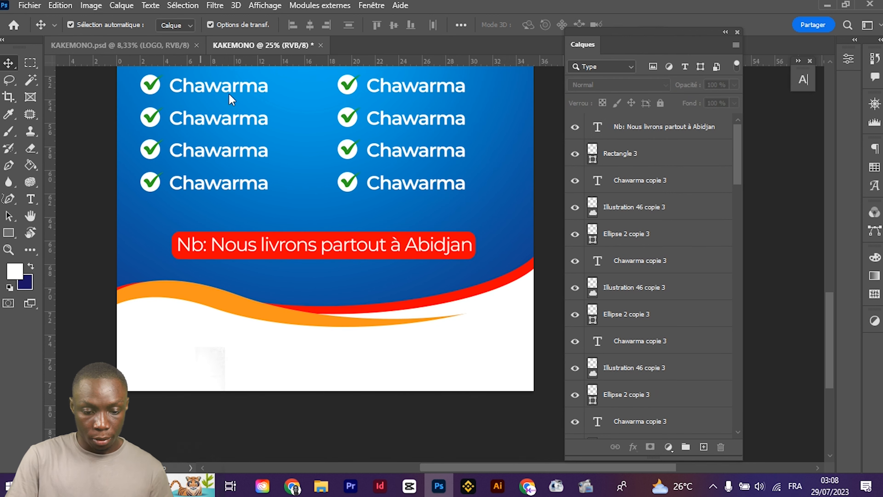
click(161, 48)
key(ctrl+plus)
key(ctrl+plus)
key(ctrl+plus)
key(ctrl+plus)
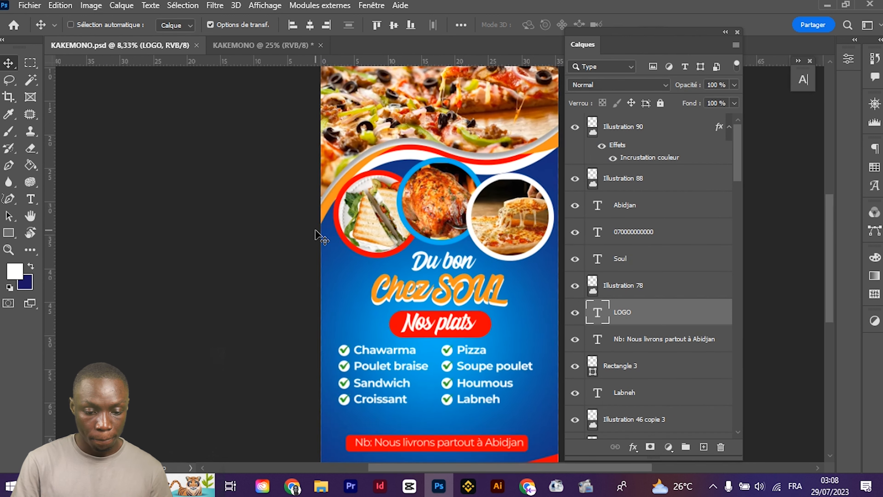
scroll(492, 284, down, 14)
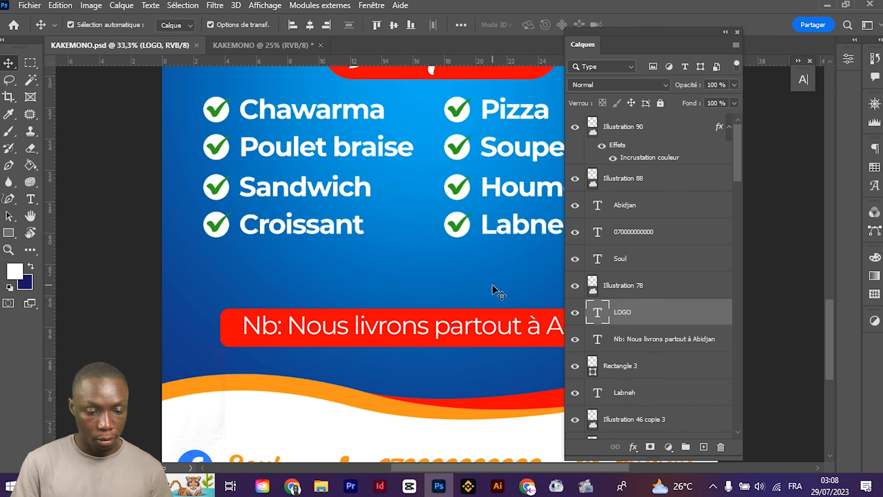
drag(288, 356, 311, 275)
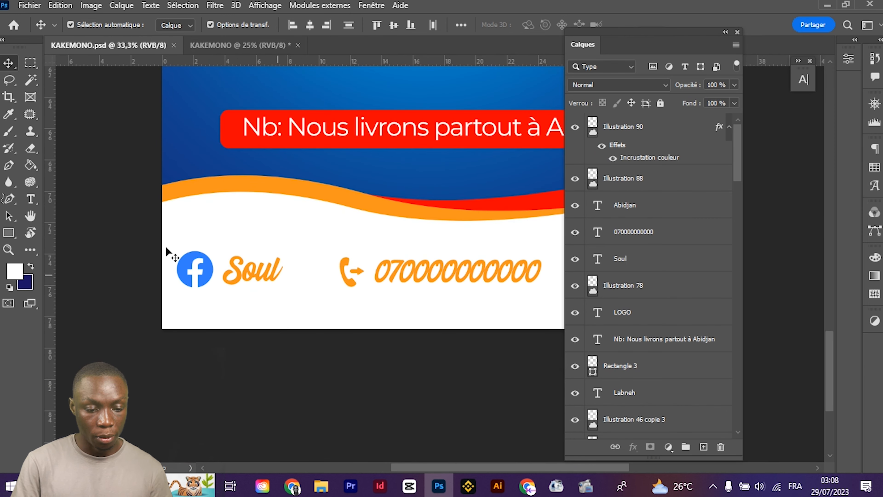
click(725, 32)
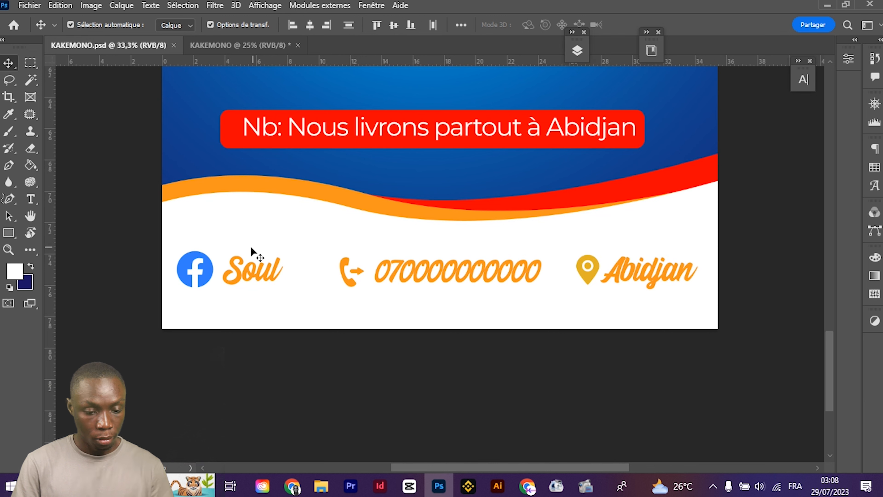
drag(318, 262, 593, 286)
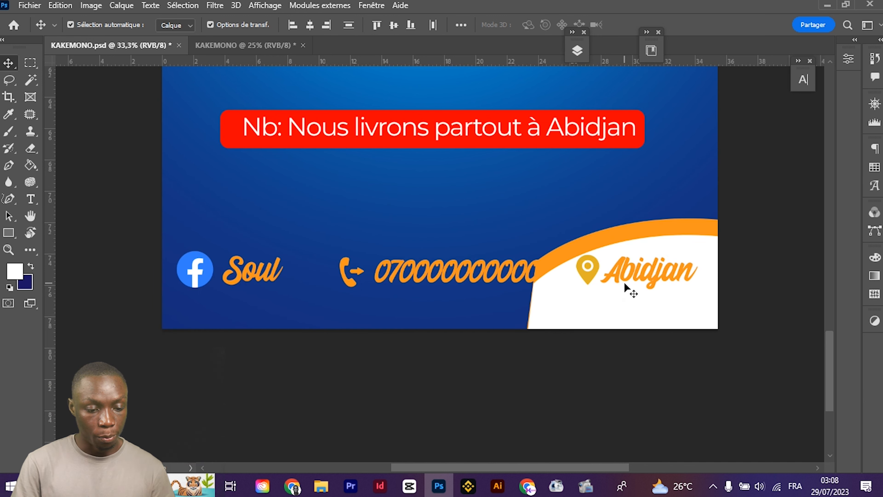
key(ctrl+z)
drag(169, 242, 254, 271)
key(ctrl+z)
Lock the background and wave layers around the footer of KAKEMONO.psd
drag(100, 169, 705, 205)
click(577, 52)
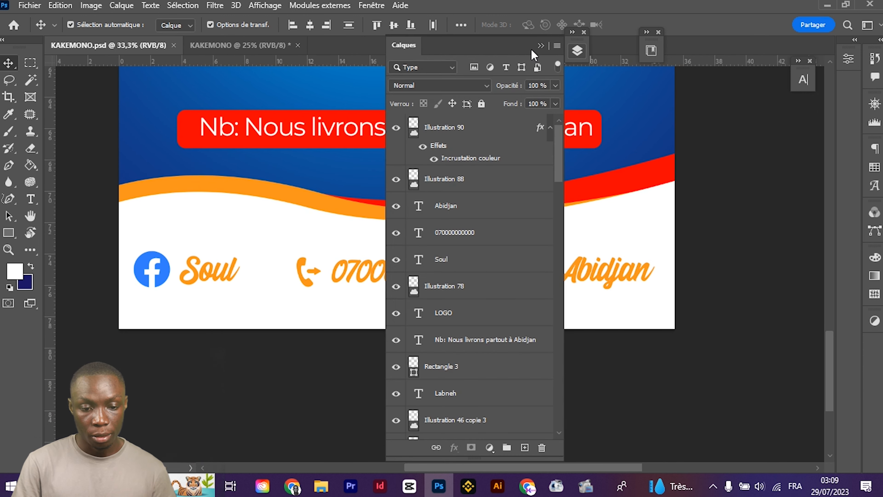
click(481, 105)
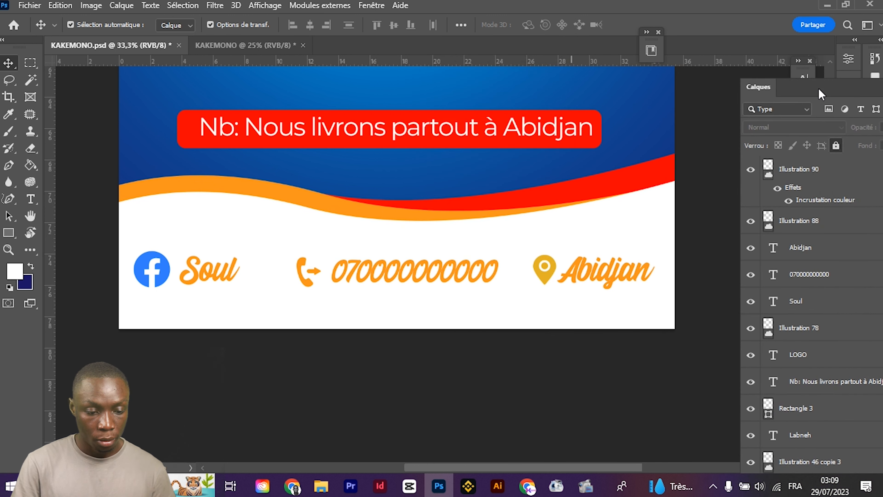
Copy all the footer's contact icons and texts from KAKEMONO.psd into the new KAKEMONO banner document
drag(112, 246, 672, 303)
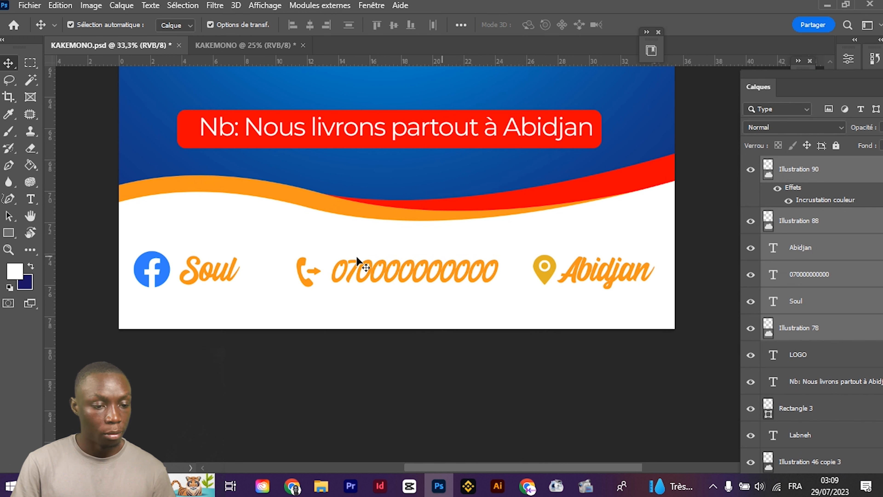
drag(155, 270, 163, 57)
drag(213, 44, 311, 374)
Position the copied contact row in the white footer, centred across the width and slightly above the bottom edge
scroll(311, 370, down, 3)
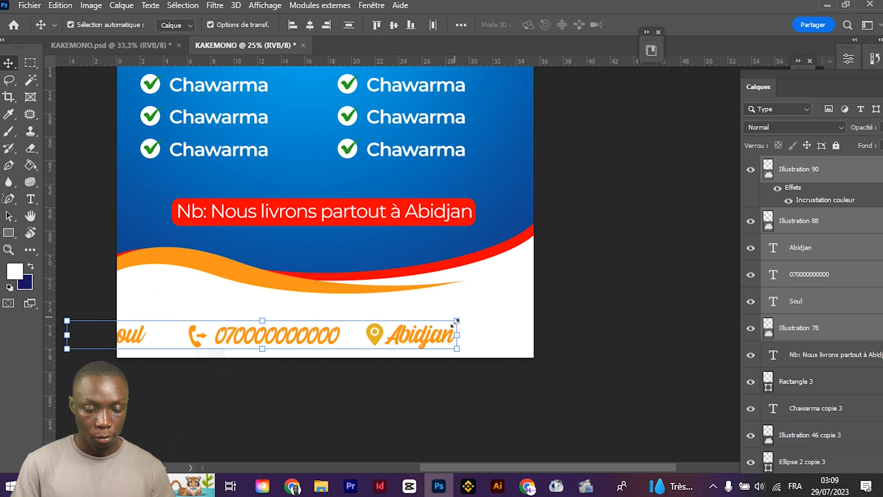
click(455, 335)
drag(318, 339, 375, 326)
key(Return)
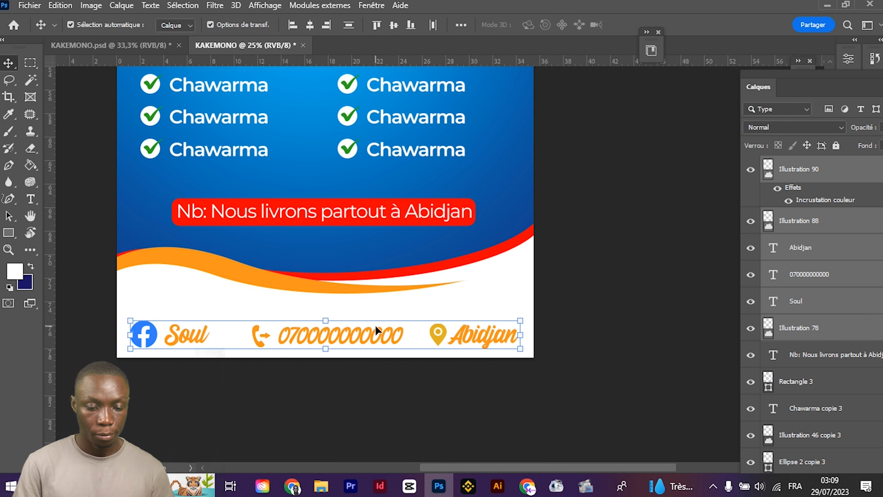
click(466, 348)
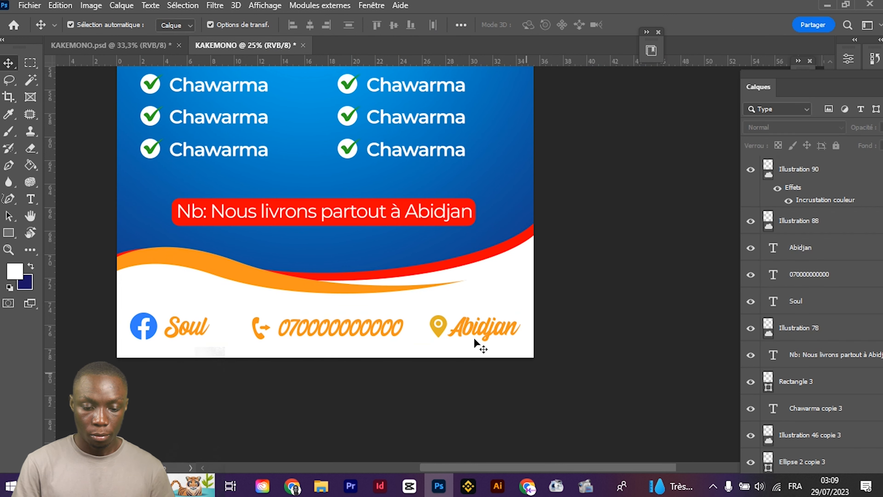
Review the whole banner layout from the logo header down to the contact row
scroll(438, 311, up, 3)
scroll(439, 312, up, 5)
scroll(439, 311, left, 10)
scroll(439, 311, right, 6)
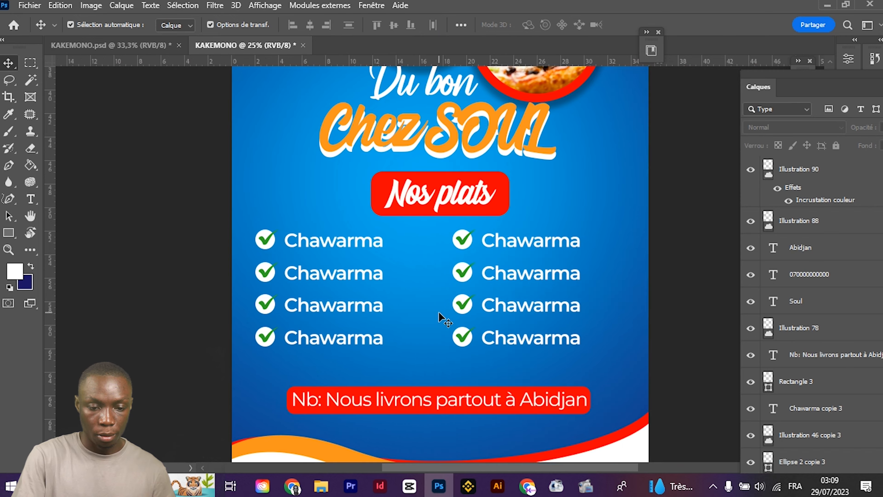
scroll(439, 311, down, 1)
scroll(438, 312, down, 3)
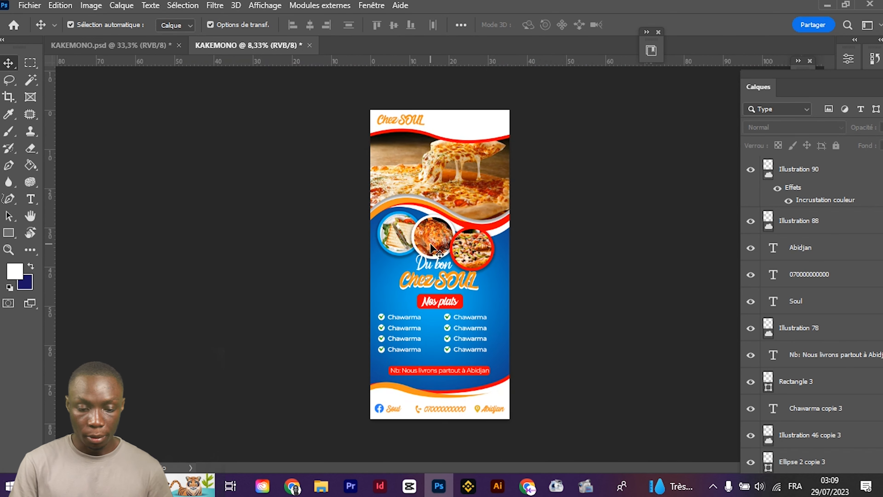
scroll(431, 247, up, 1)
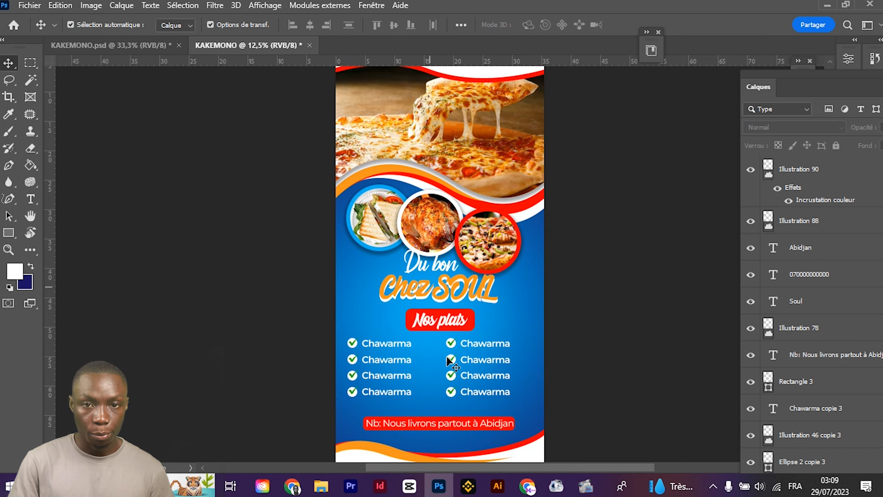
Replace the first dish in the second column with "Poulet braisé"
scroll(439, 306, up, 3)
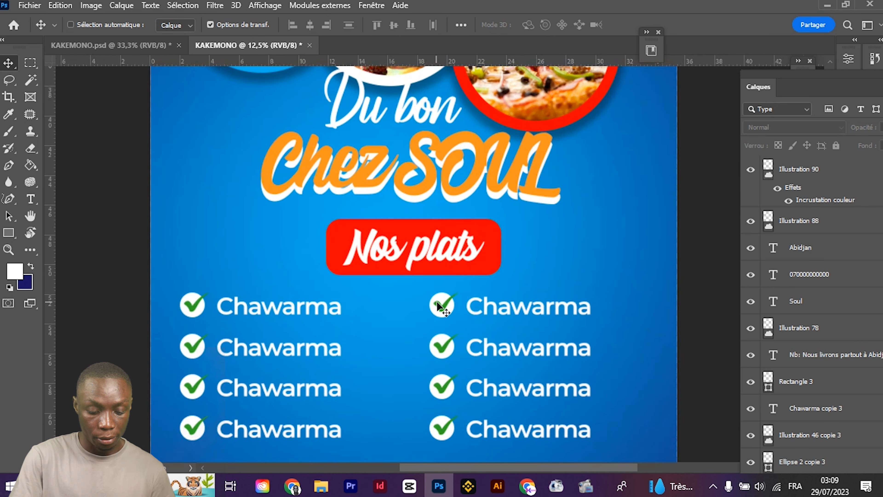
scroll(437, 302, down, 2)
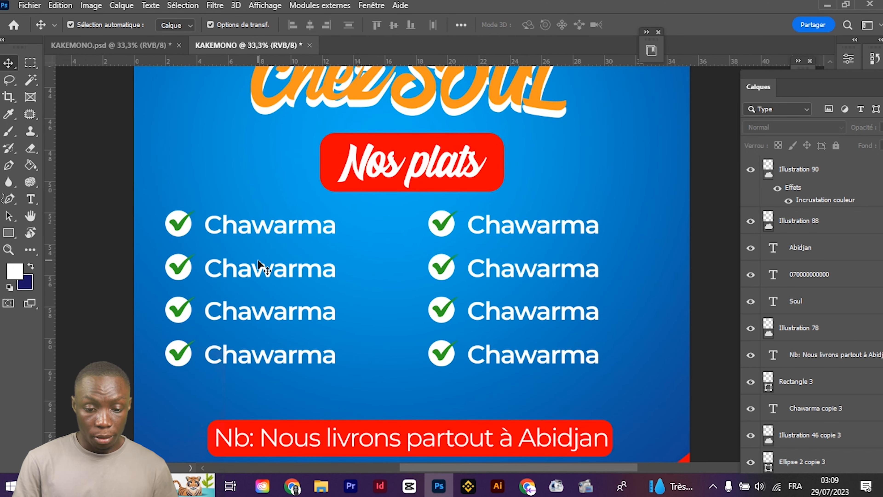
key(t)
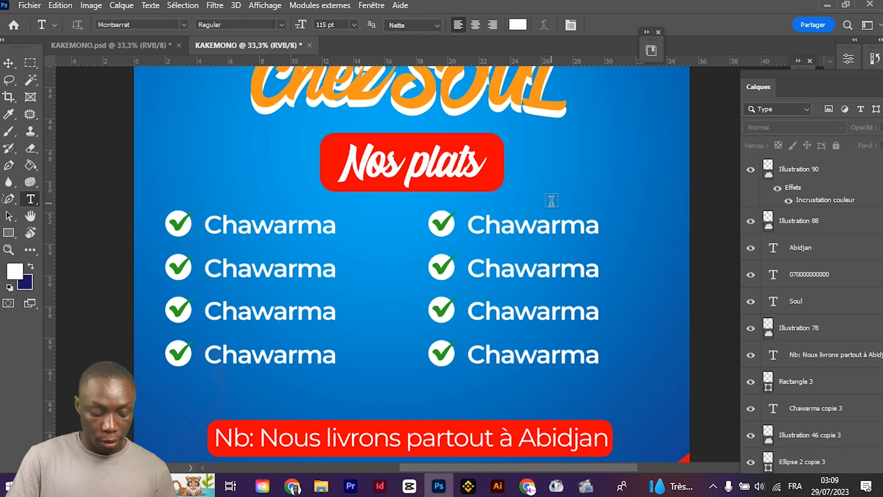
click(536, 226)
double_click(536, 226)
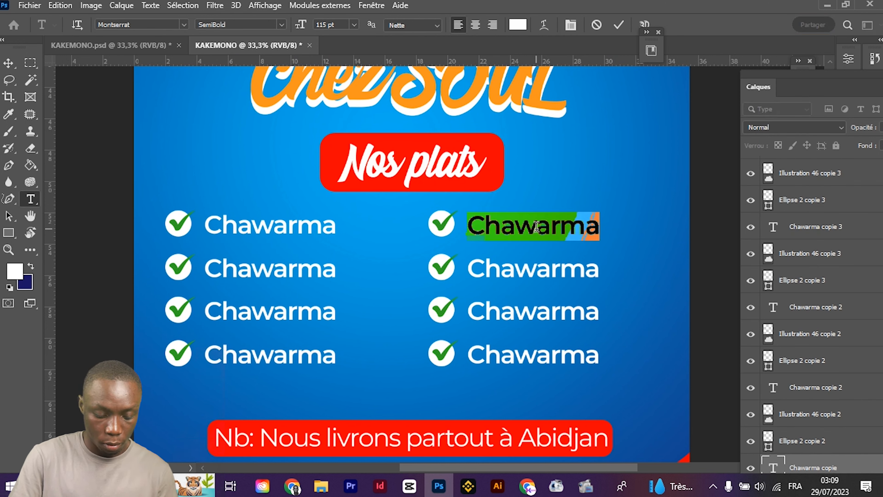
text(Pou)
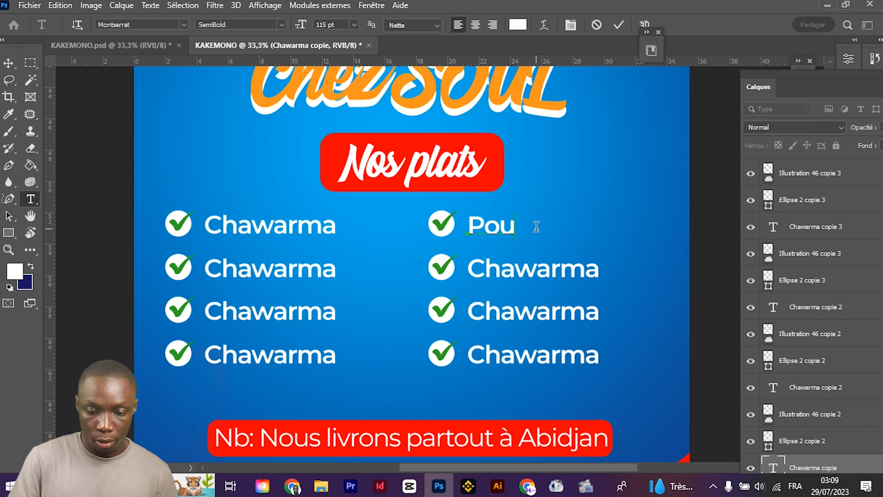
text(let braisé)
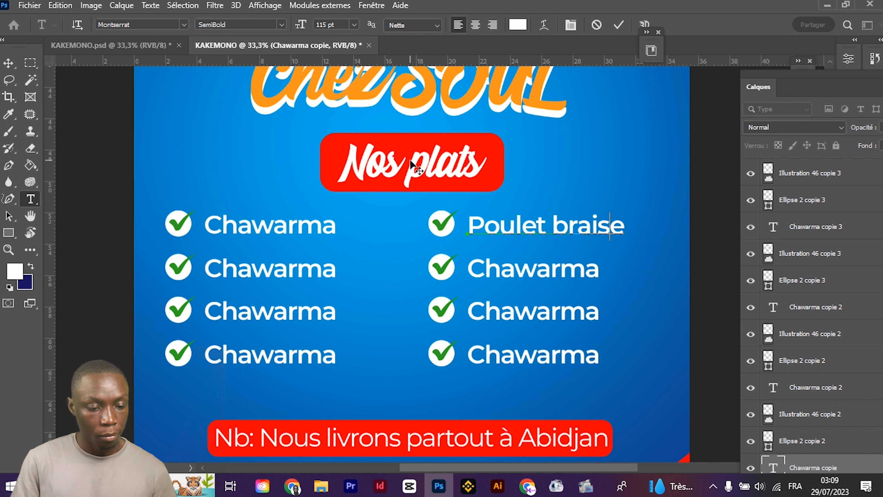
click(8, 63)
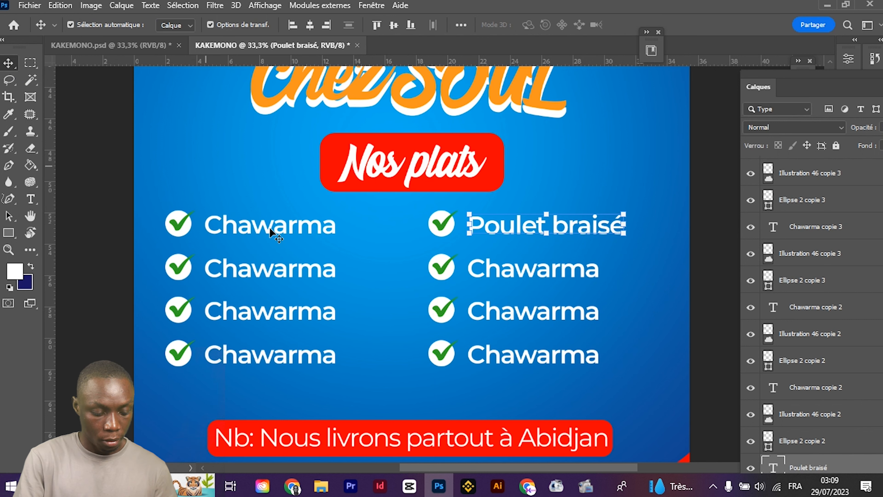
Replace the second dish in the first column with "Sandwich"
double_click(299, 279)
text(Sa)
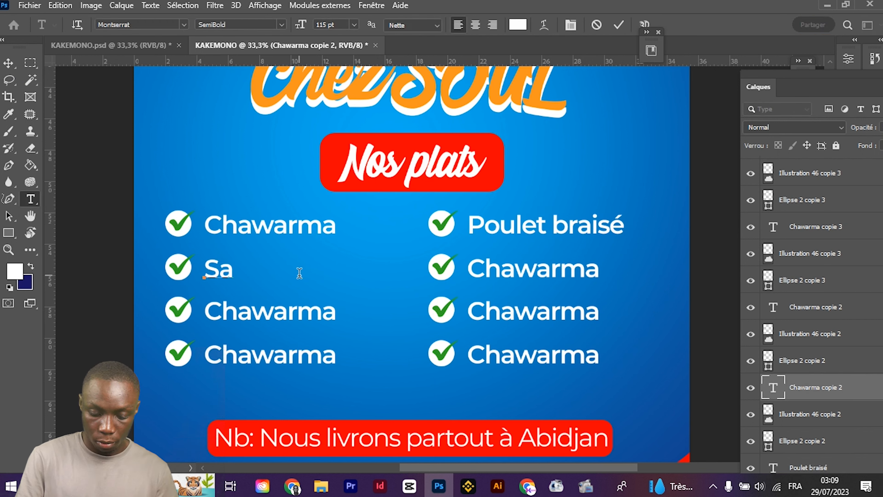
text(ndw)
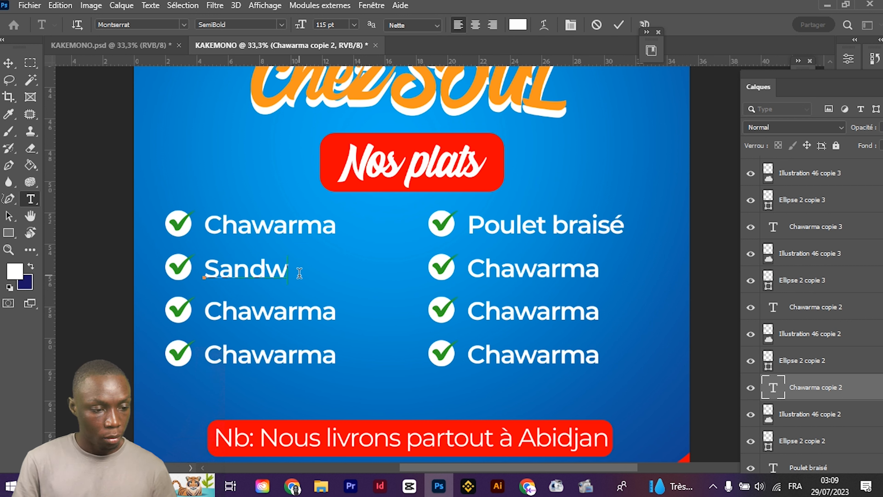
text(ich)
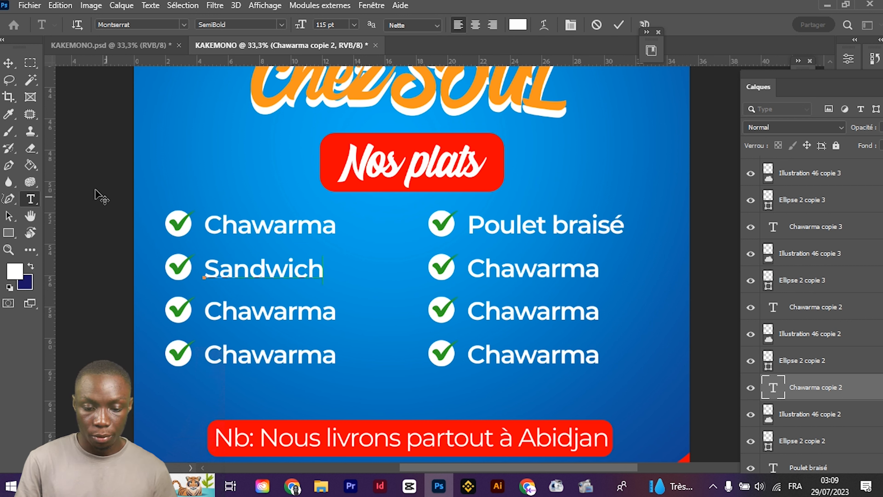
click(9, 63)
Replace the second dish in the second column with "Soupe de poulet"
click(486, 271)
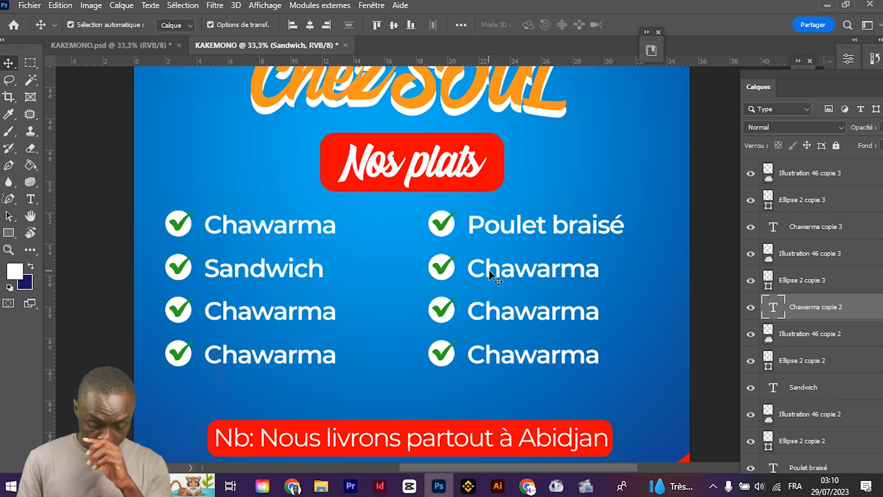
double_click(575, 274)
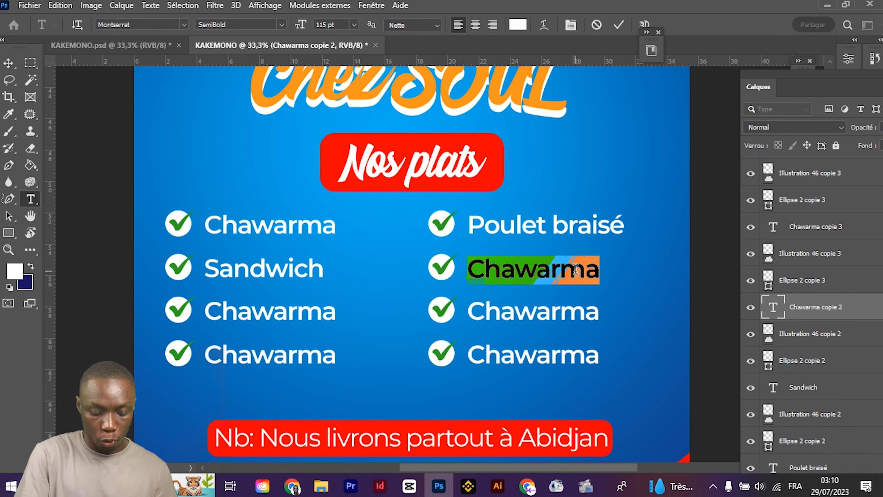
text(Soupe)
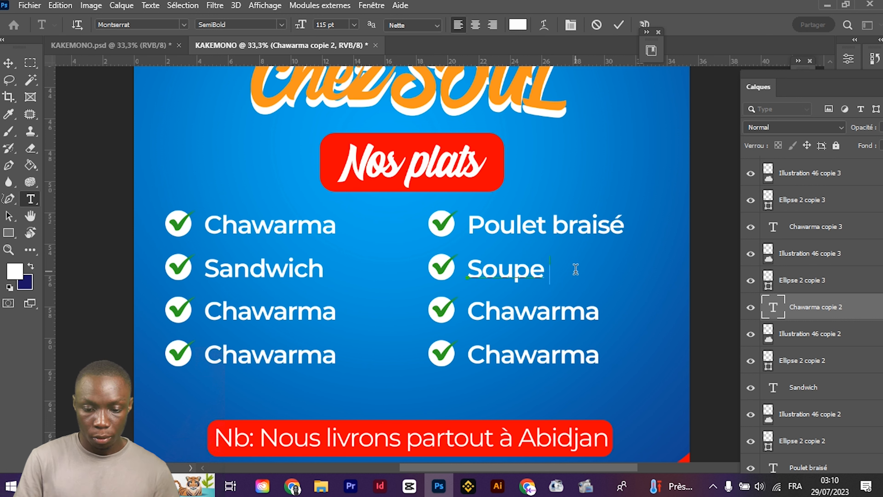
text( de poulet)
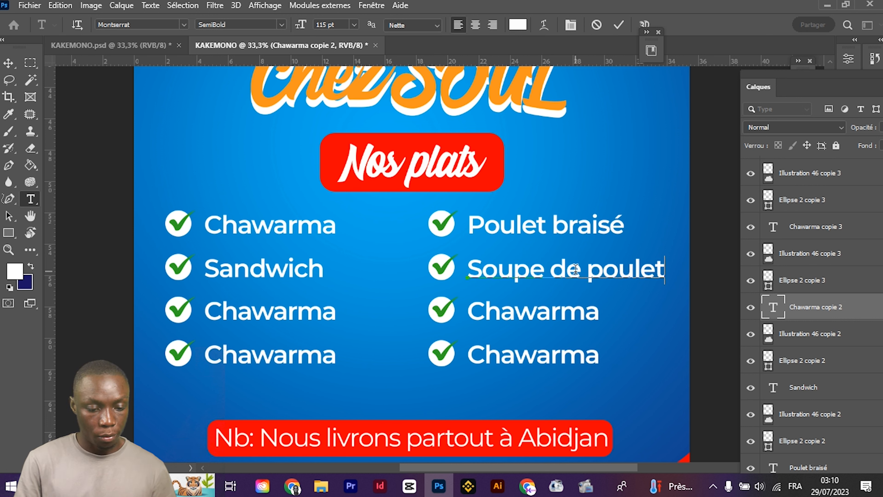
click(8, 63)
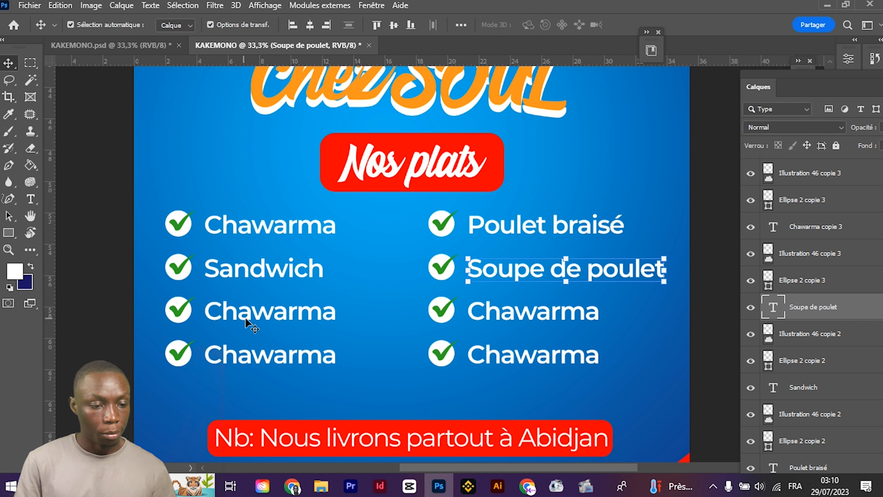
Copy the dish name "Labneh" from the dish list in KAKEMONO.psd and return to the new banner
click(298, 317)
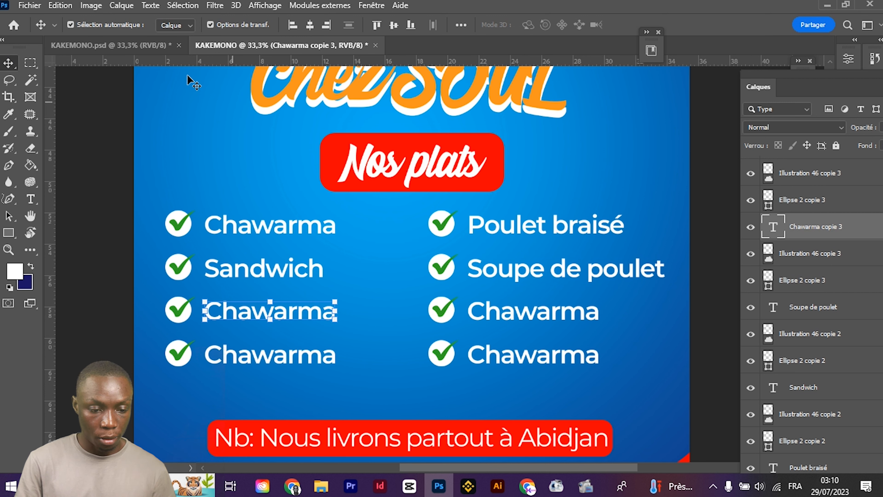
click(112, 46)
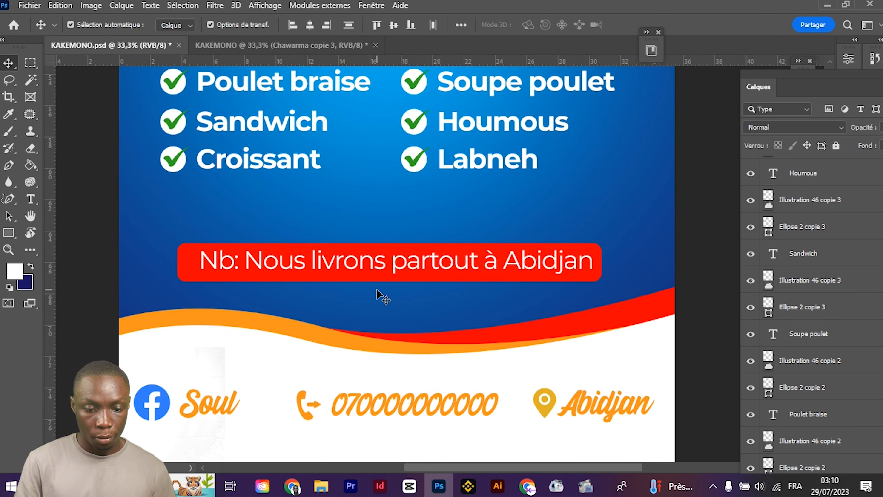
key(t)
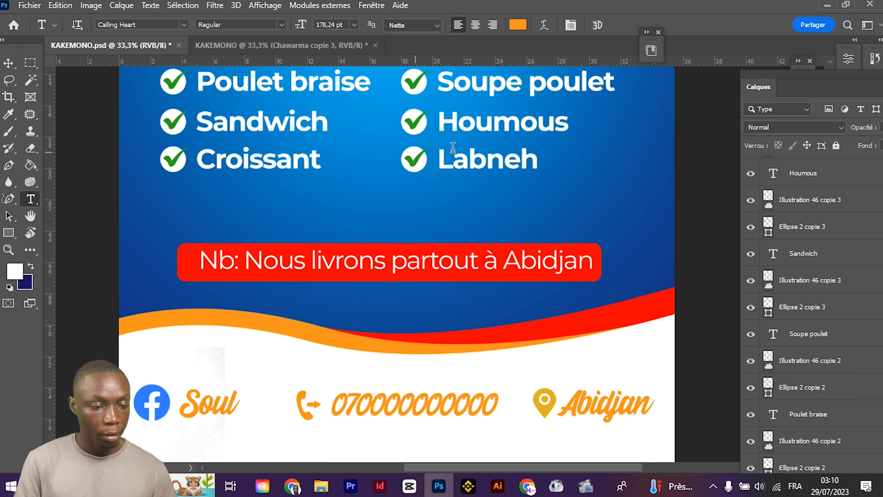
double_click(488, 155)
key(ctrl+c)
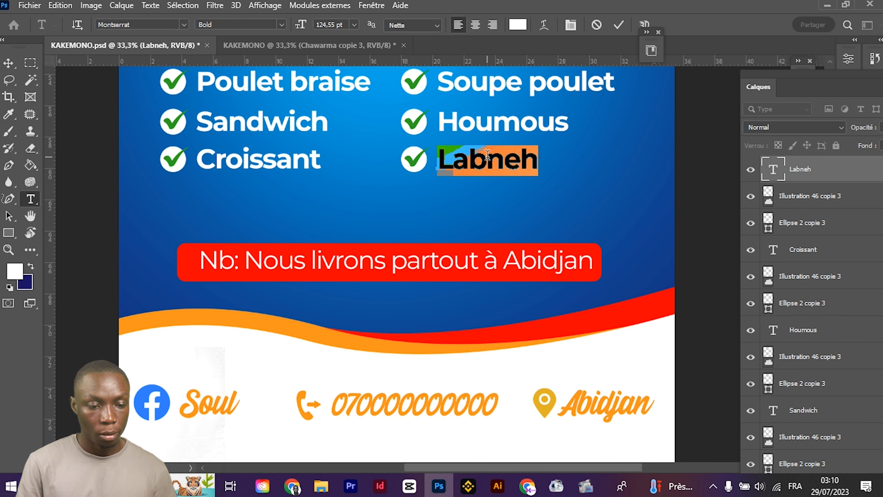
click(8, 63)
click(310, 45)
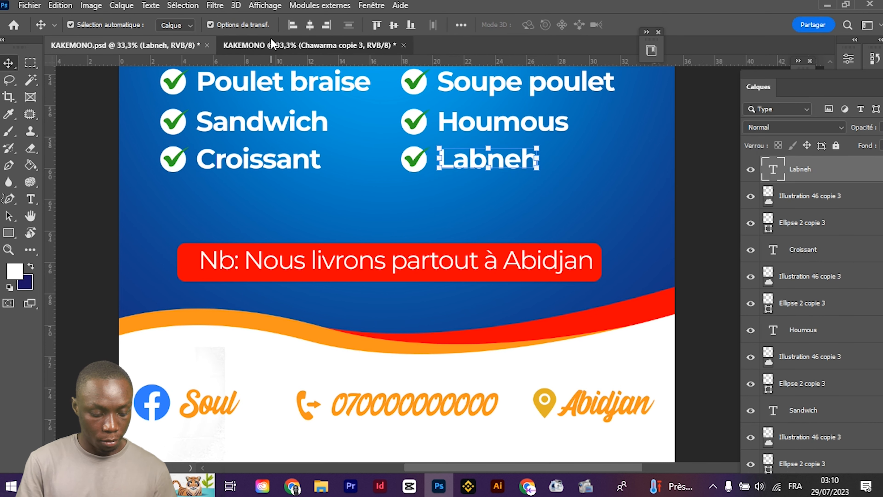
Replace the third dish in the first column with "Croissant"
double_click(277, 312)
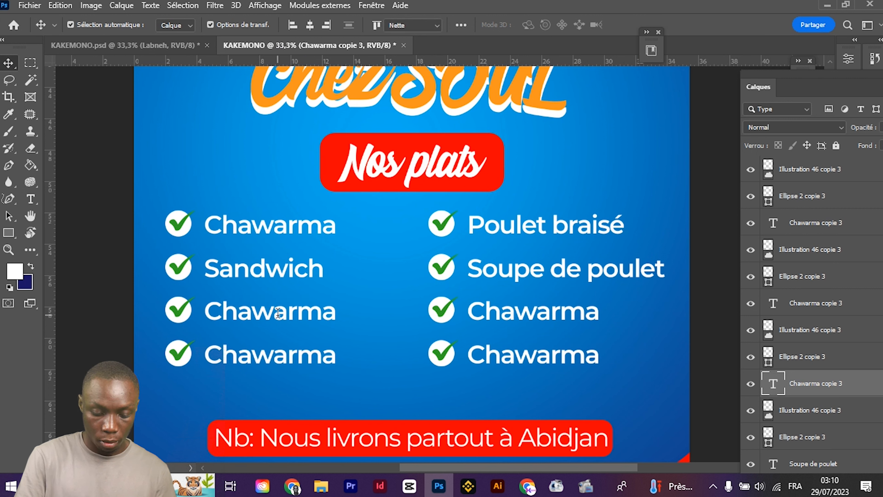
text(Cr)
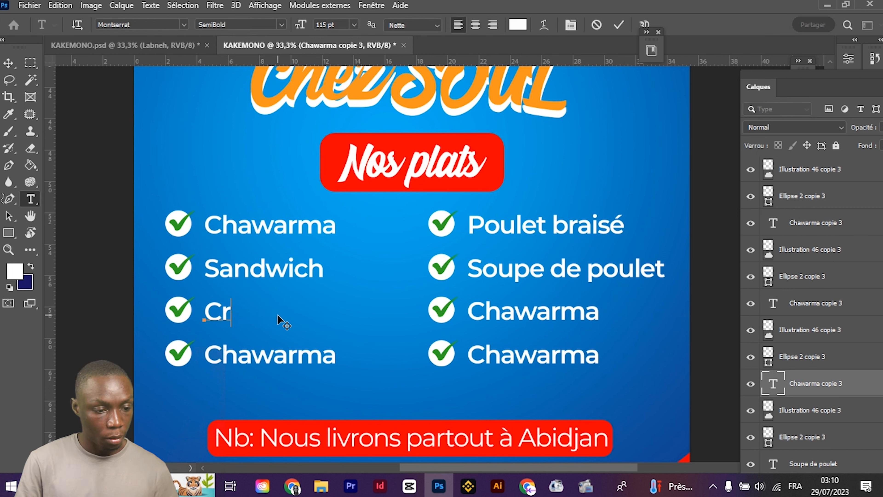
text(oissant)
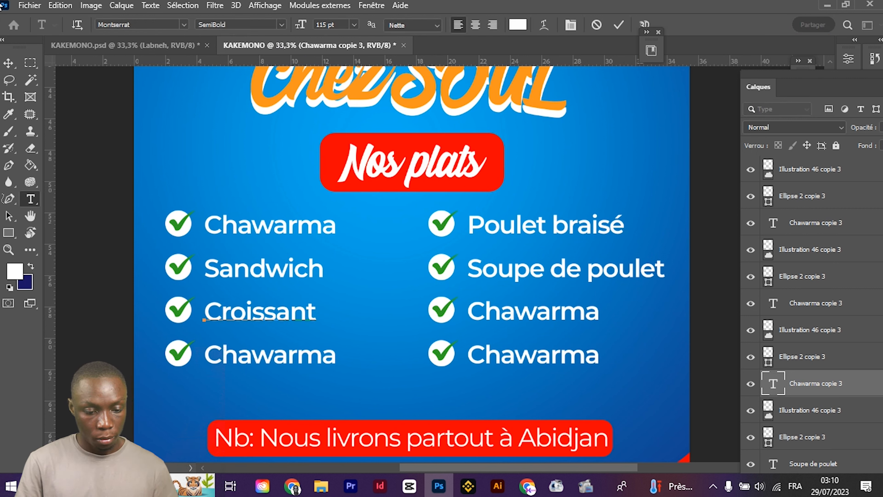
click(10, 62)
Replace the fourth dish in the first column with "Labneh", keeping the list's existing text formatting
scroll(243, 203, down, 2)
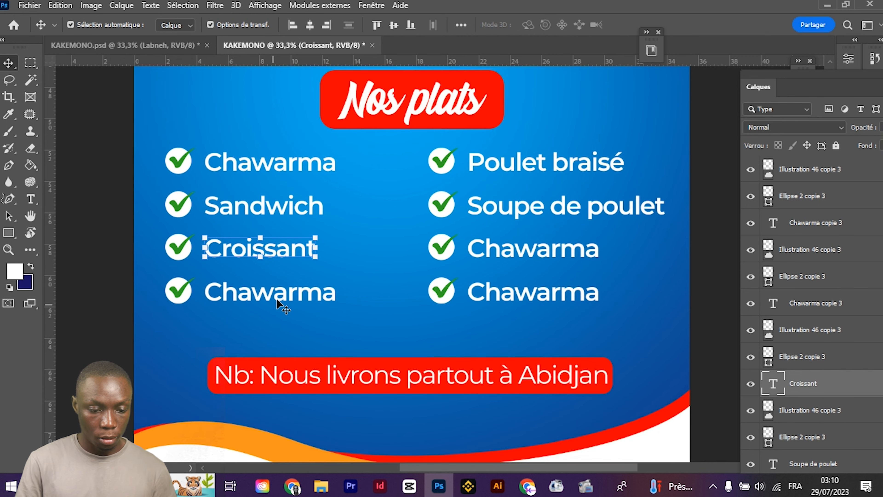
click(295, 298)
double_click(316, 294)
key(ctrl+v)
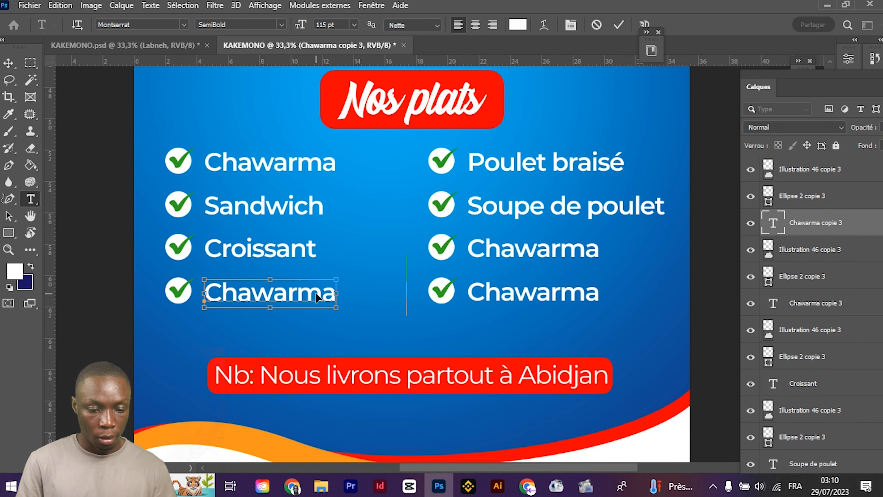
key(ctrl)
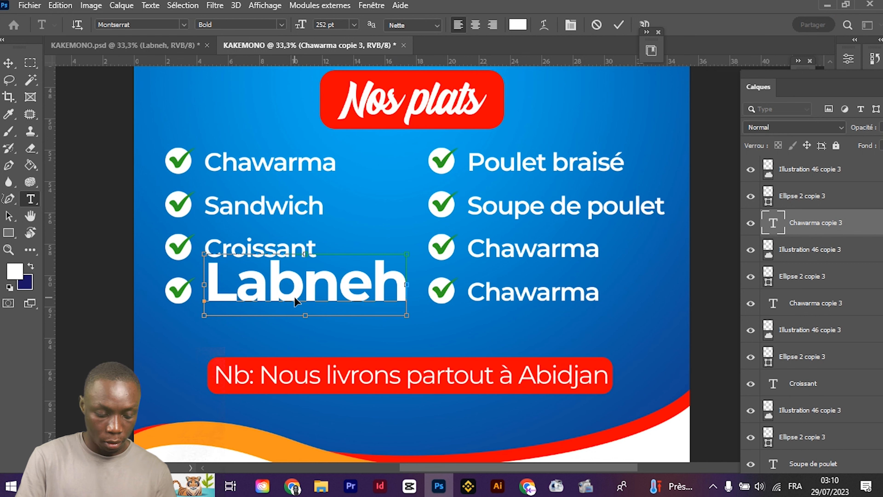
key(ctrl+z)
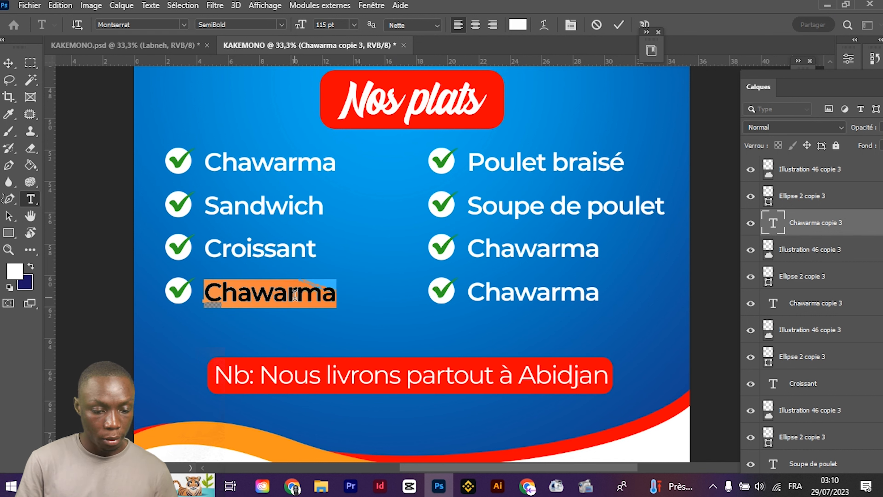
text(Labneh)
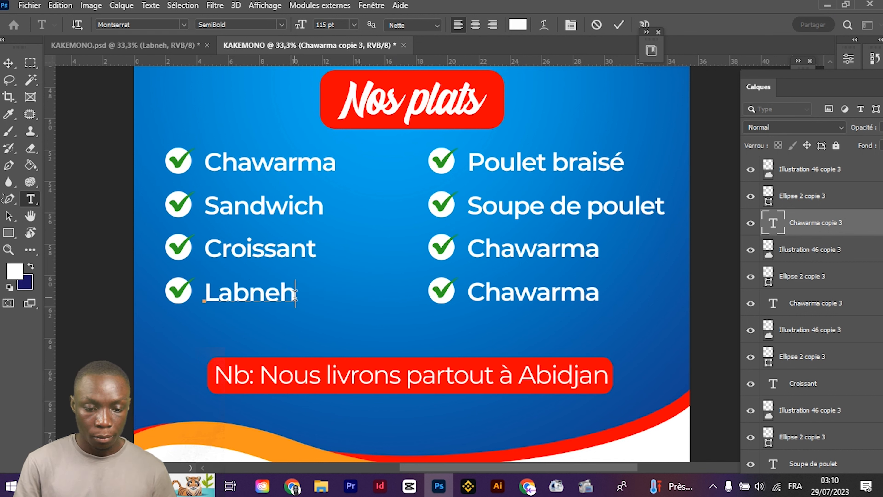
click(9, 63)
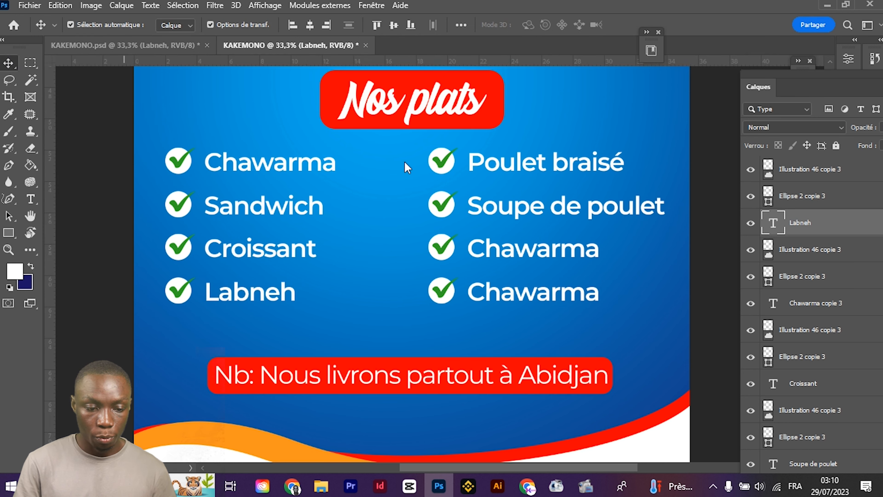
Check the dish list in KAKEMONO.psd and replace the third dish in the new banner's second column with "Pizza"
key(ctrl+Tab)
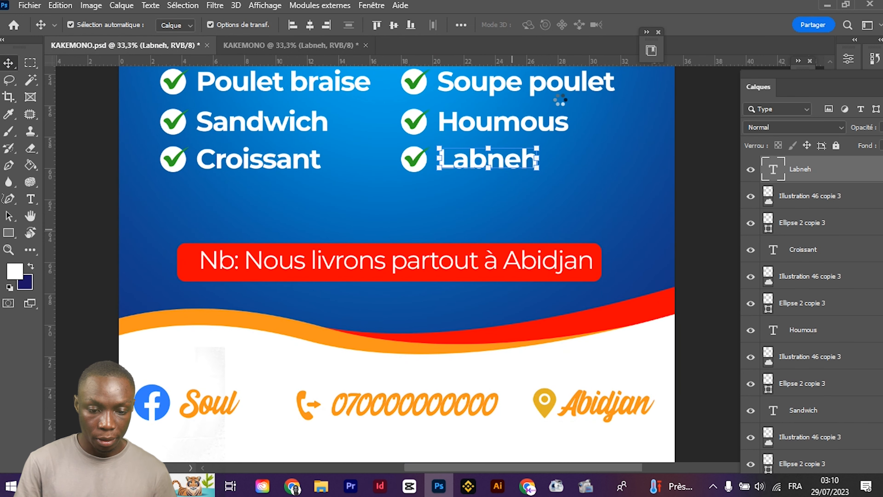
scroll(258, 209, up, 3)
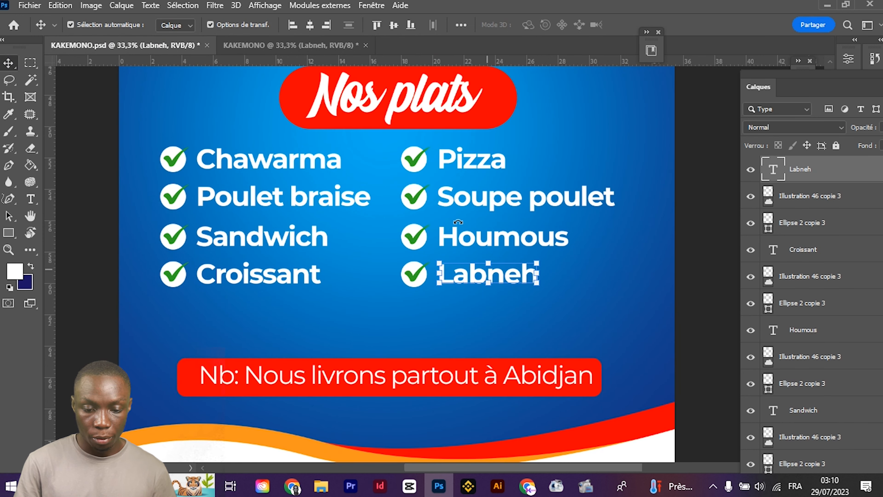
click(522, 240)
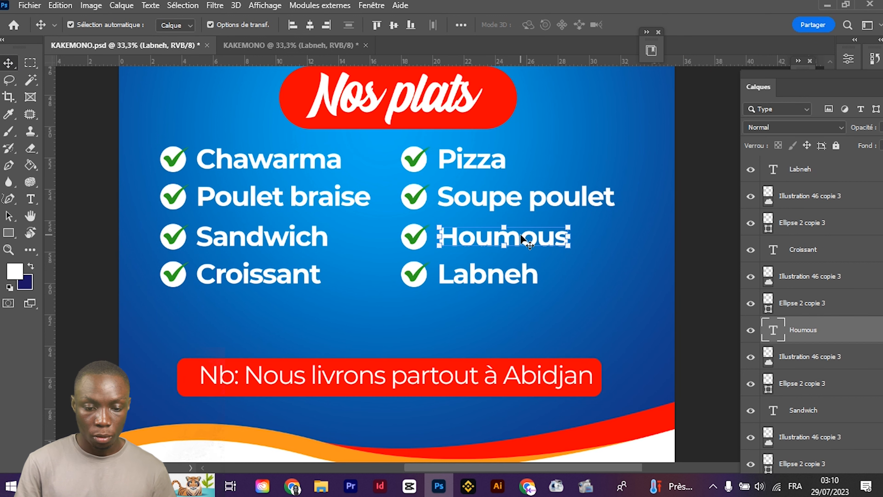
click(263, 45)
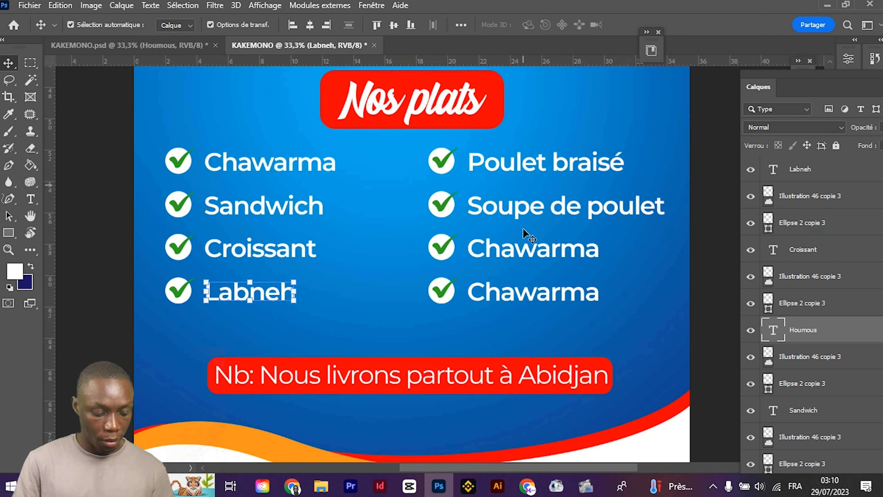
click(520, 248)
double_click(518, 248)
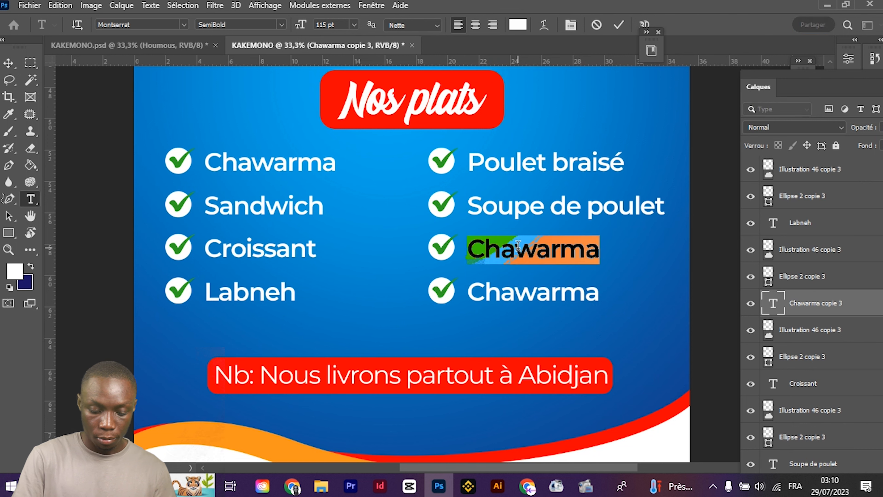
text(P)
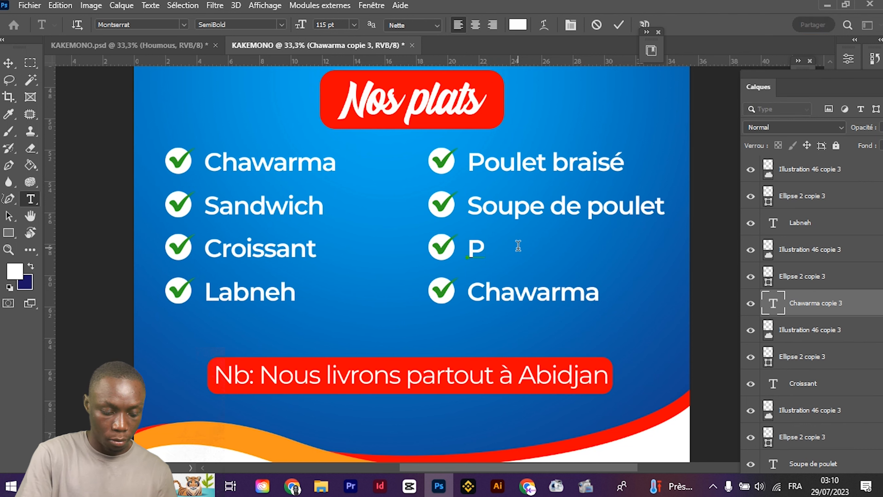
text(izza)
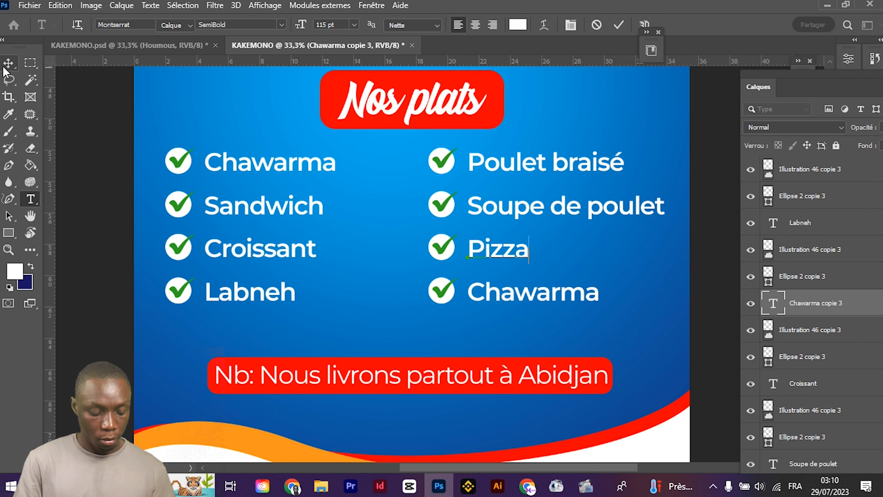
click(5, 66)
Replace the fourth dish in the second column with "Houmous"
click(497, 292)
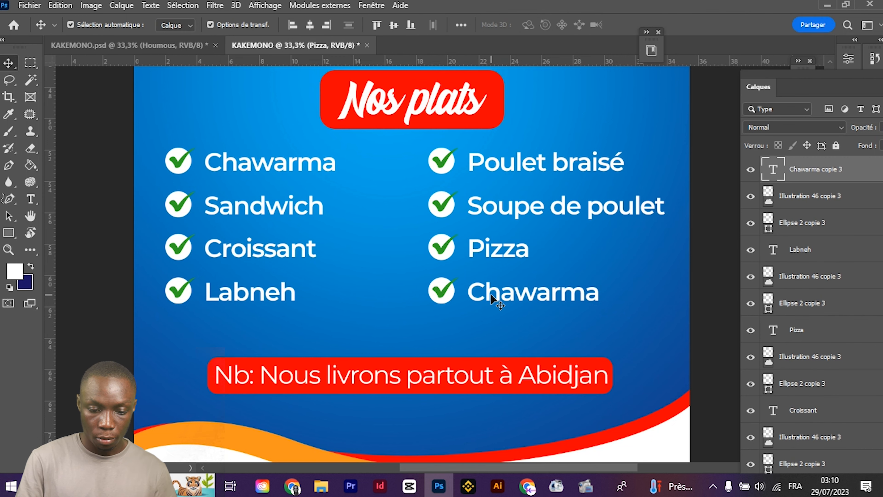
double_click(571, 300)
text(h)
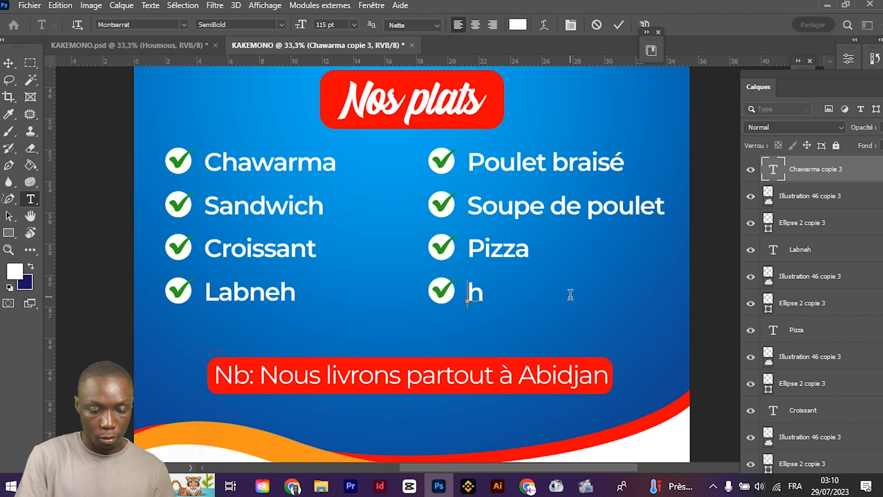
key(BackSpace)
text(Houmous)
click(9, 63)
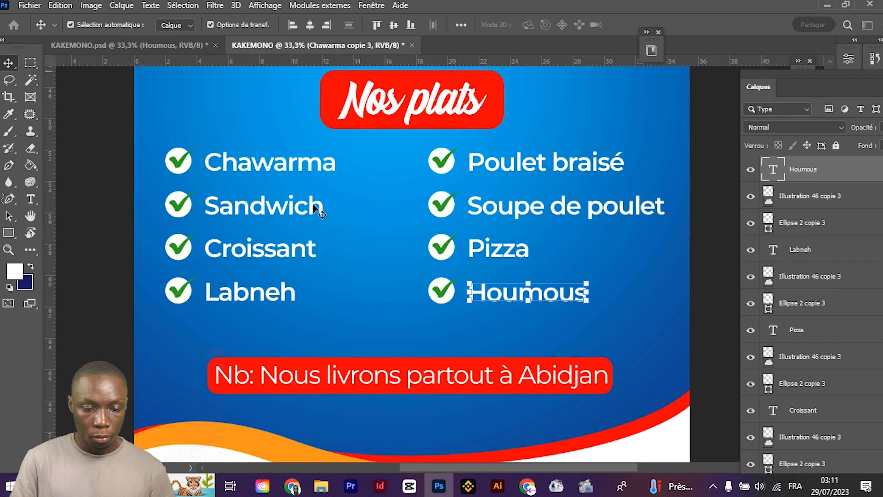
Add a drop shadow layer style to the red rounded rectangle behind the "Nos plats" heading
scroll(312, 205, down, 2)
key(ctrl+minus)
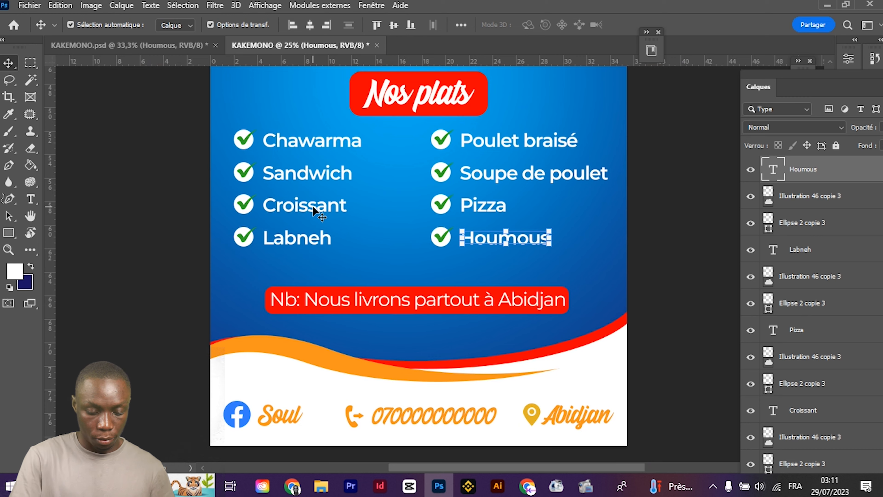
scroll(402, 247, up, 5)
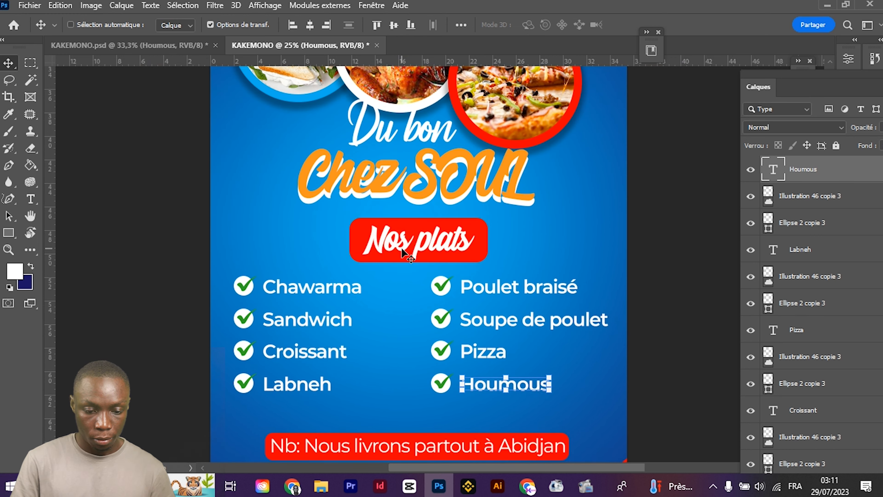
key(ctrl+minus)
key(ctrl+minus)
ctrl+click(417, 259)
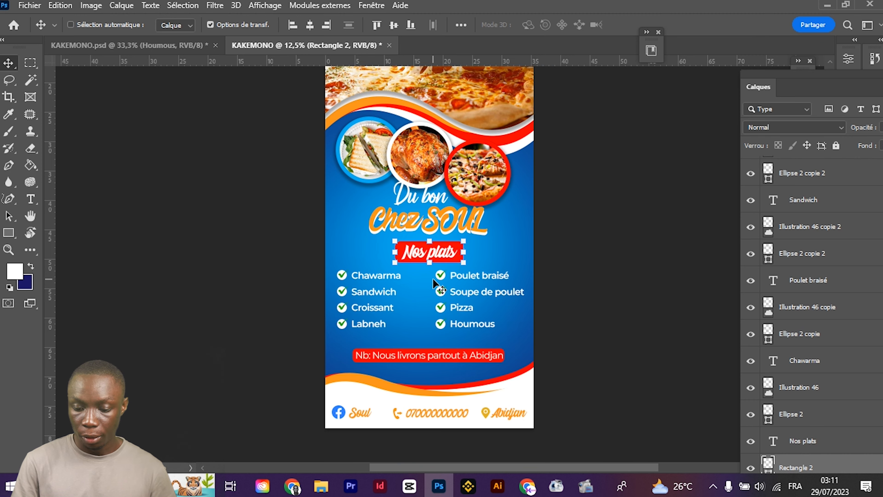
key(ctrl+plus)
scroll(852, 387, down, 3)
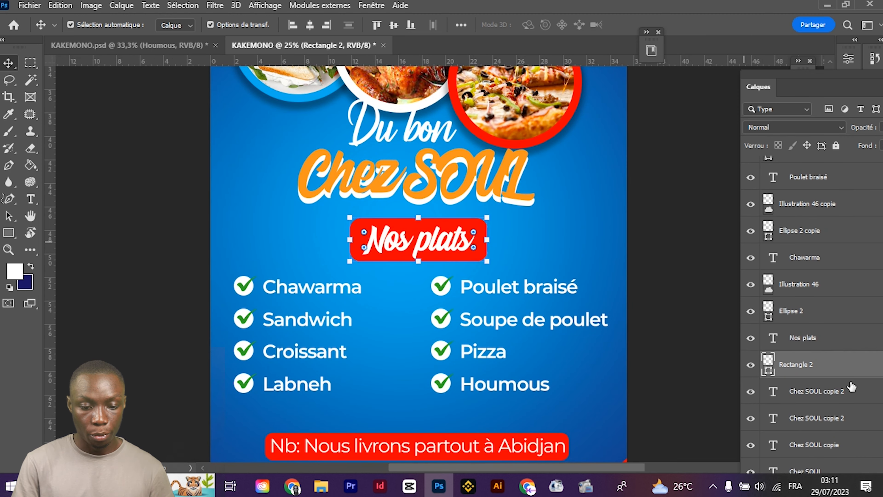
double_click(801, 358)
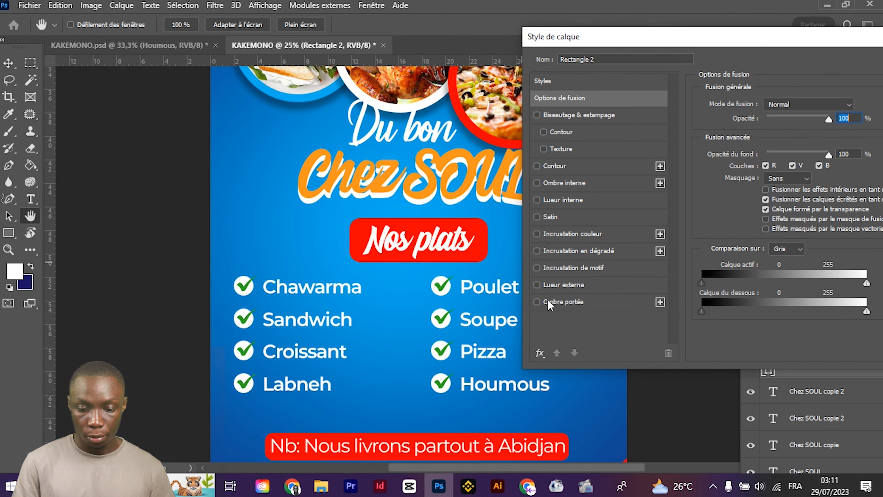
click(548, 302)
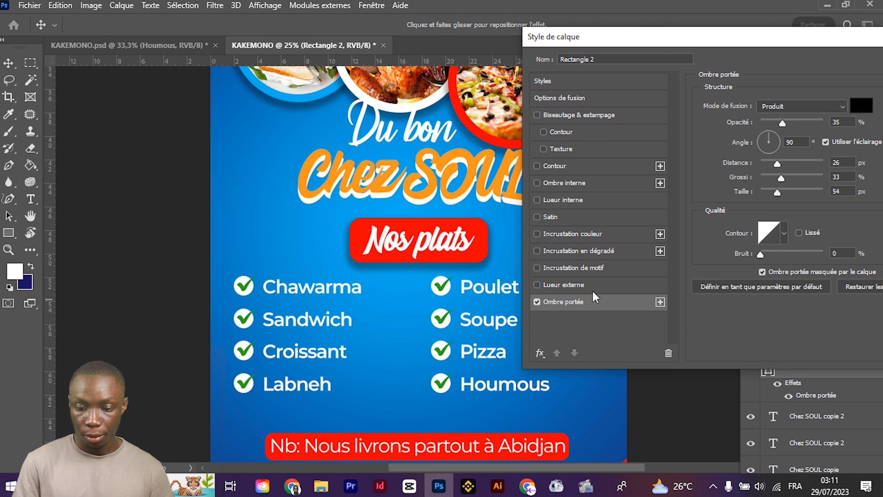
Set the red rectangle's drop shadow to a distance of 17 px, a spread of 15% and a size of 38 px
drag(777, 193, 747, 199)
mouse_move(778, 166)
mouse_down()
mouse_move(766, 167)
mouse_move(769, 194)
mouse_move(778, 195)
mouse_move(771, 200)
mouse_move(770, 179)
mouse_up()
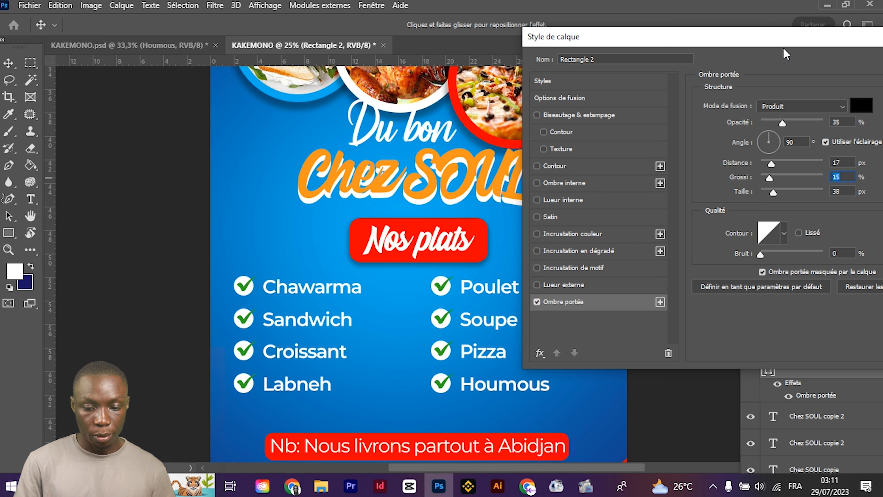
drag(782, 44, 650, 82)
key(Return)
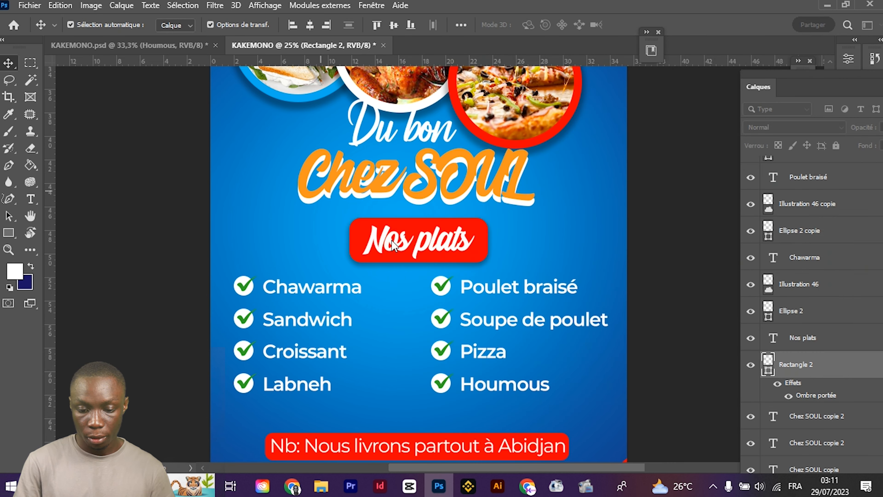
Copy the layer style of the "Nos plats" rectangle and paste it onto the "Du bon" text layer
right_click(810, 364)
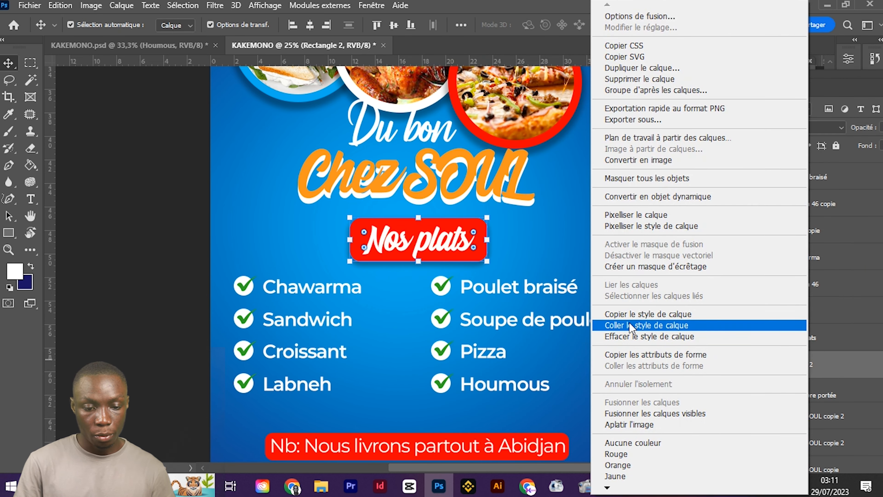
click(630, 314)
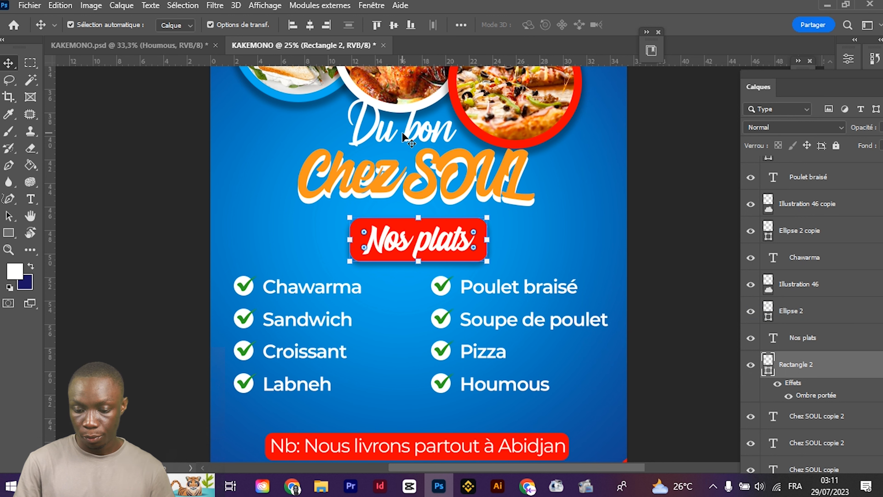
click(409, 141)
scroll(790, 396, down, 10)
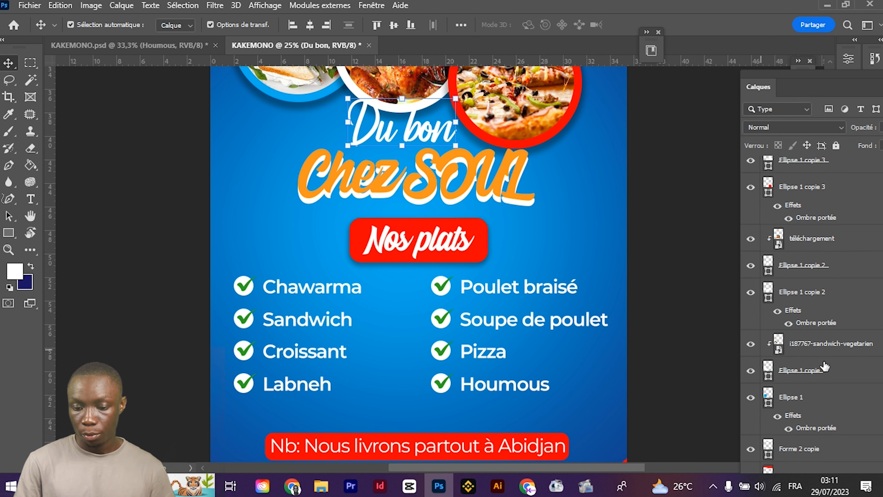
scroll(818, 442, up, 7)
right_click(828, 315)
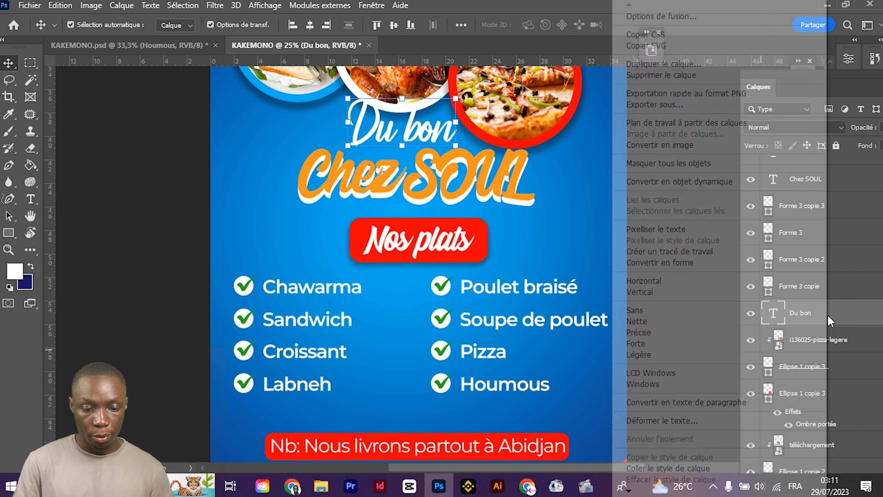
click(649, 468)
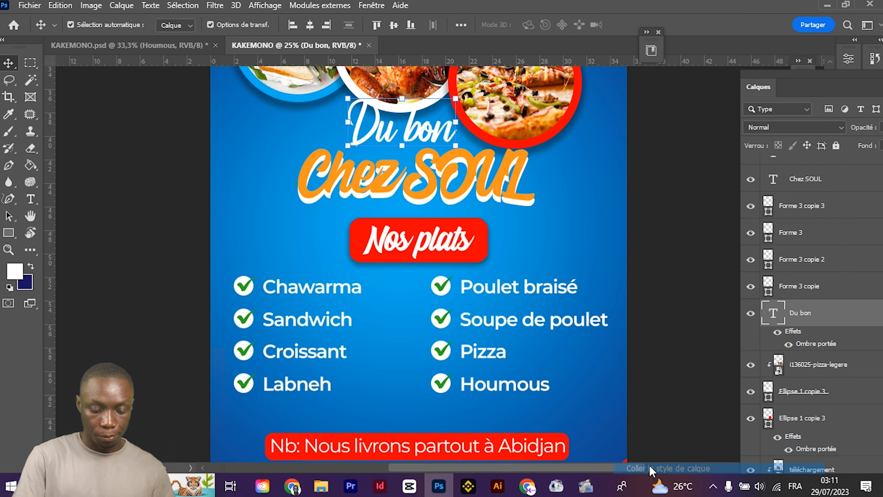
click(207, 215)
Review the whole banner from the header photo down to the contact footer, checking the overall layout and shadows
scroll(280, 277, up, 1)
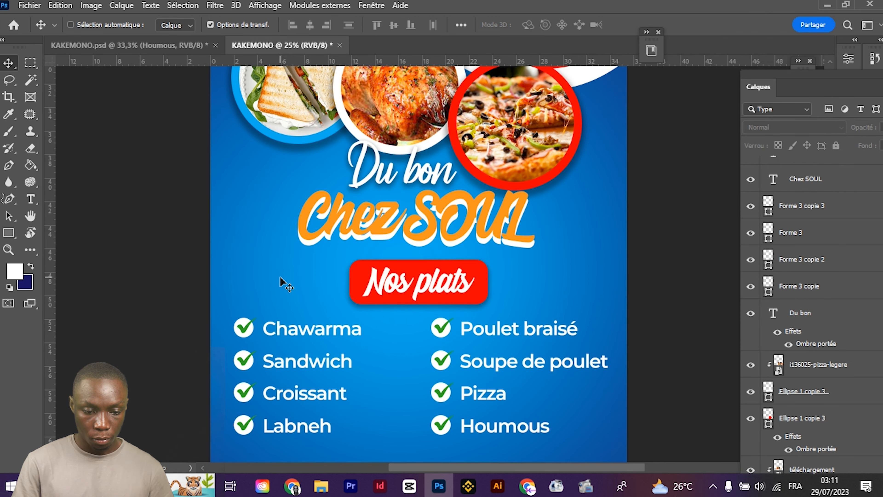
key(ctrl+minus)
scroll(491, 327, up, 4)
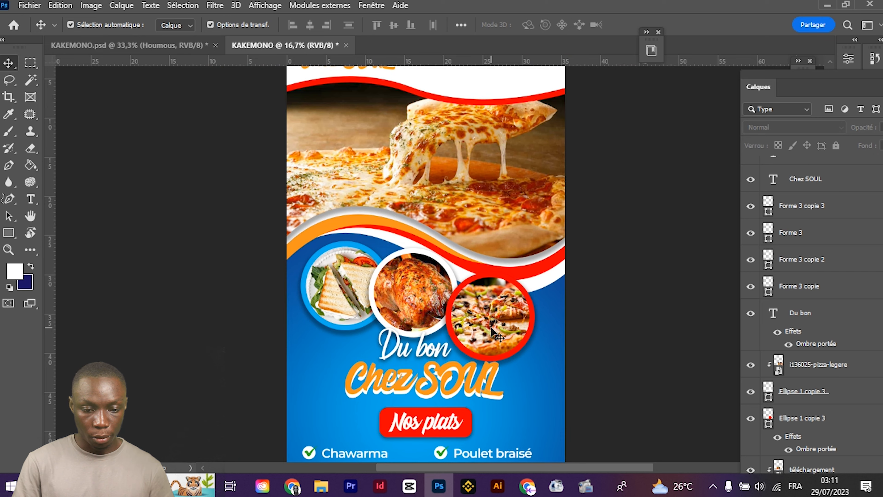
scroll(492, 328, up, 3)
scroll(371, 139, down, 2)
scroll(370, 139, down, 8)
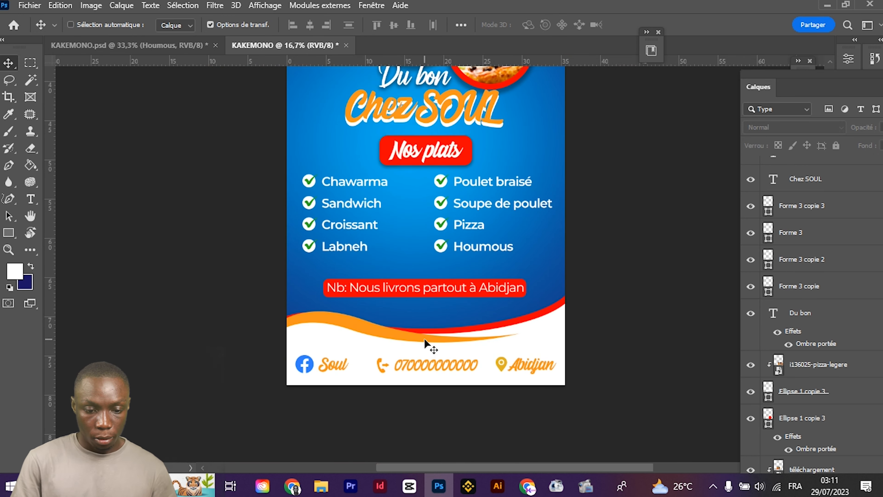
key(ctrl+minus)
key(ctrl+minus)
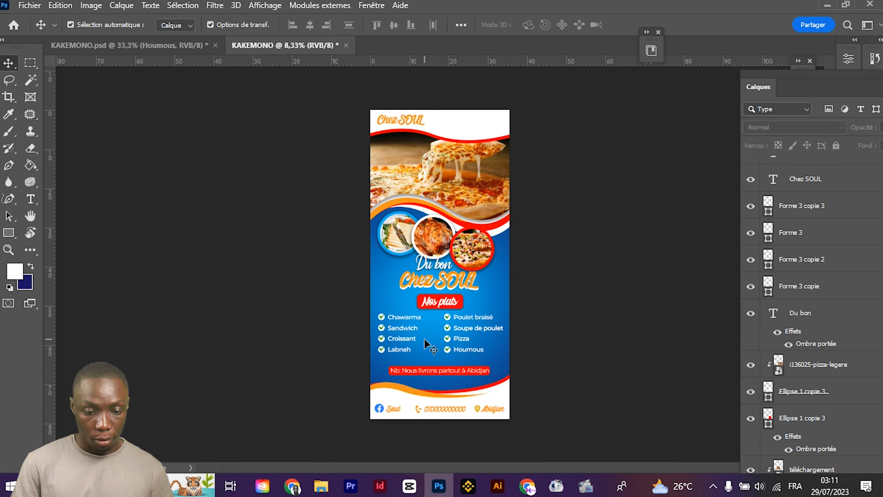
key(ctrl+plus)
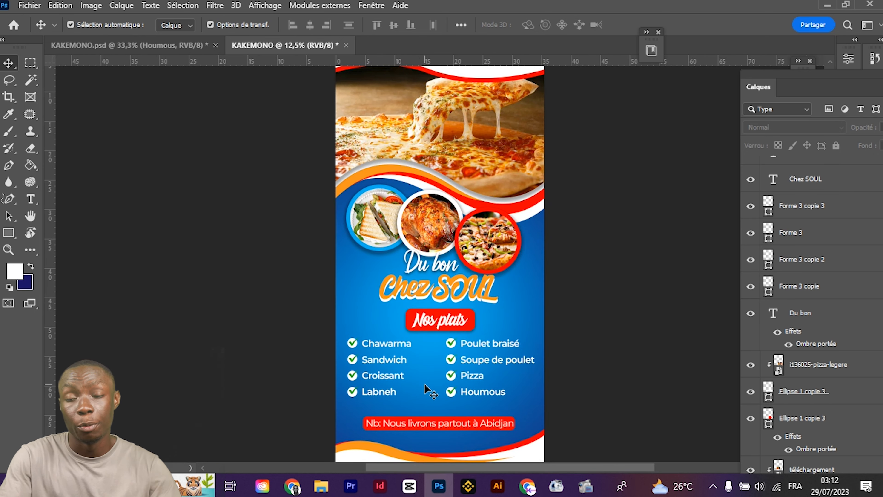